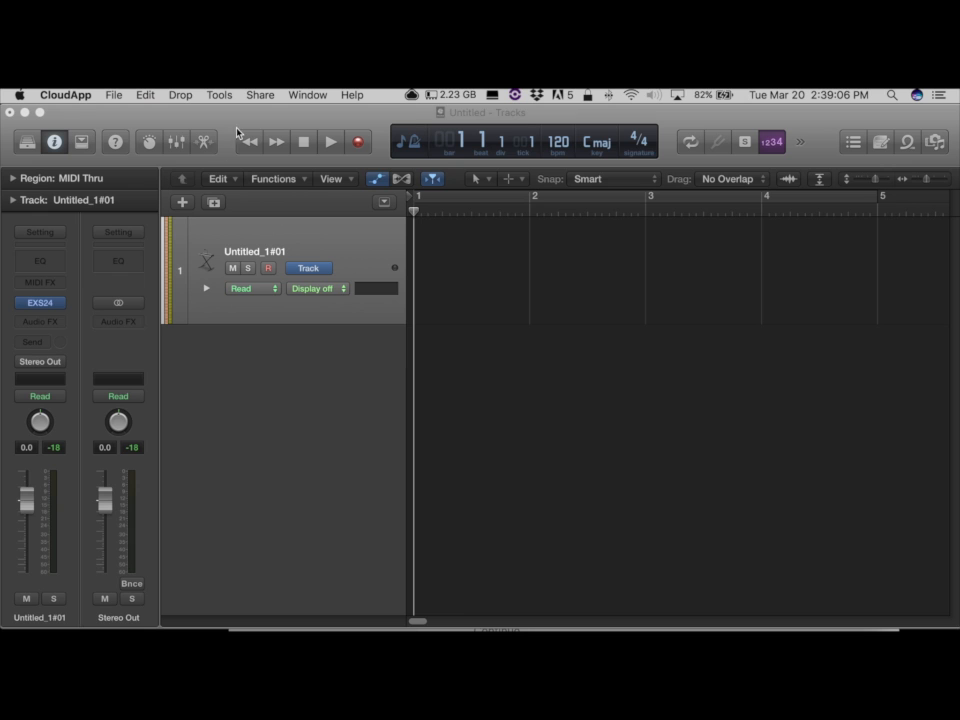
Create one audio track using Input 1 and Output 1 + 2, with input monitoring and record enable on
click(183, 203)
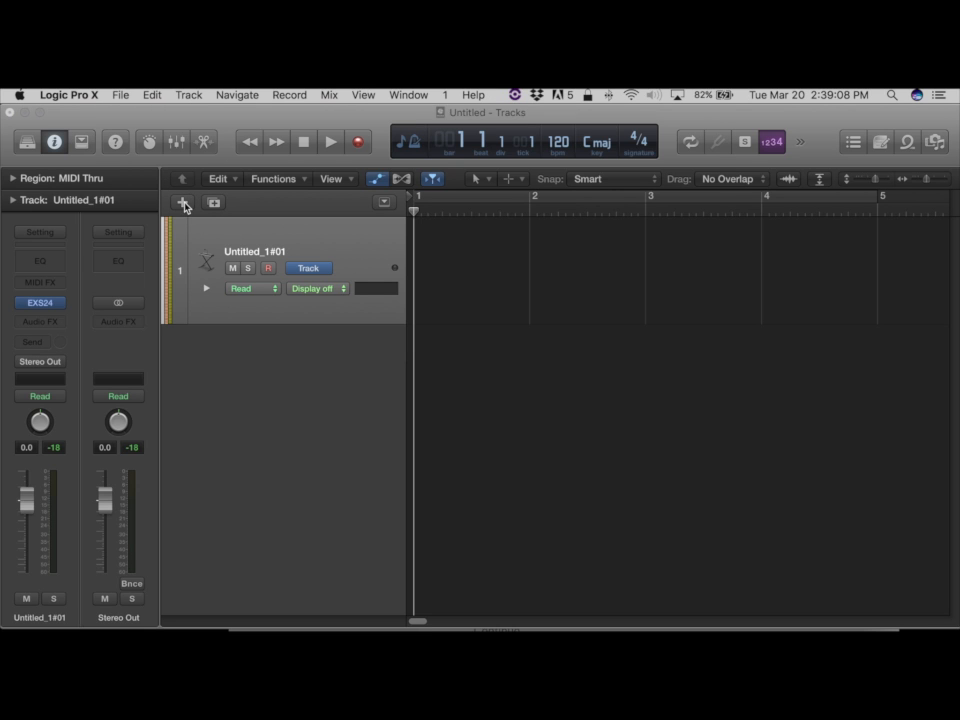
click(183, 204)
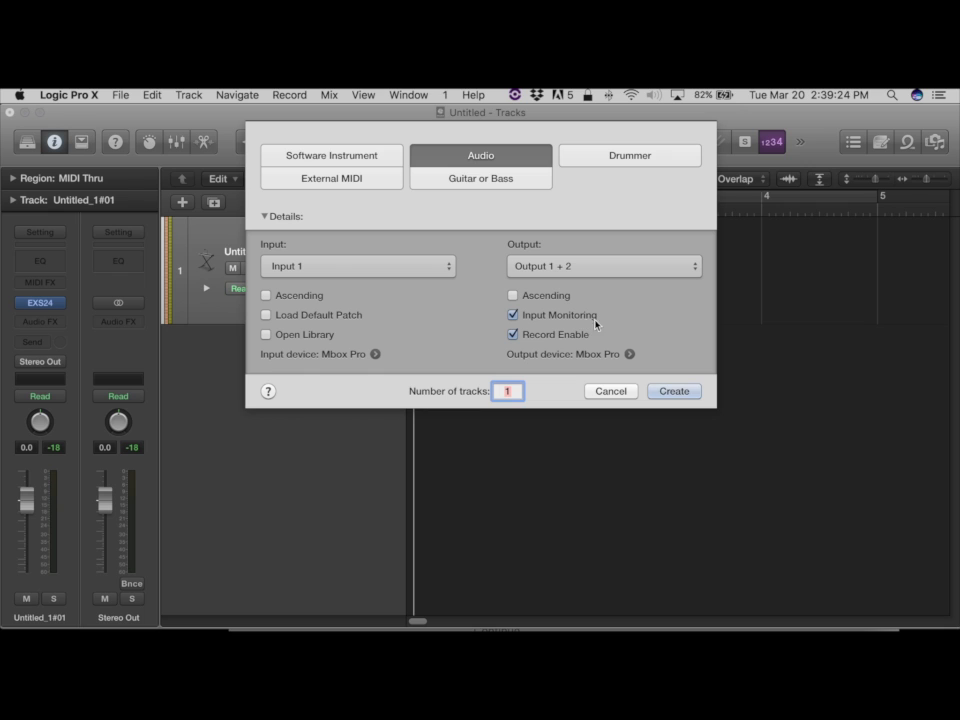
click(675, 392)
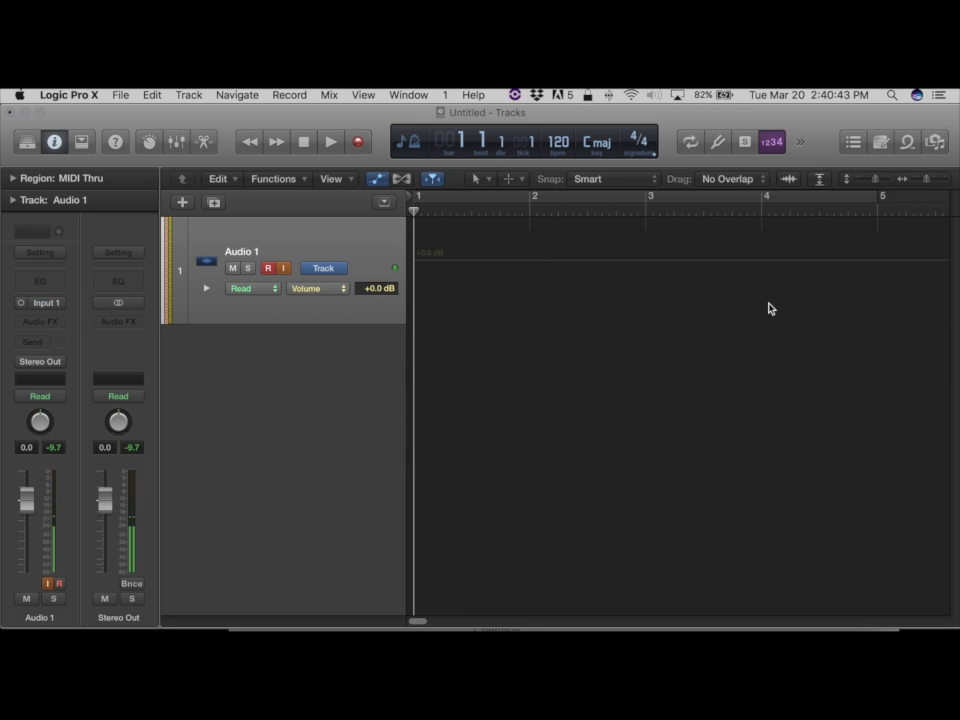
click(907, 146)
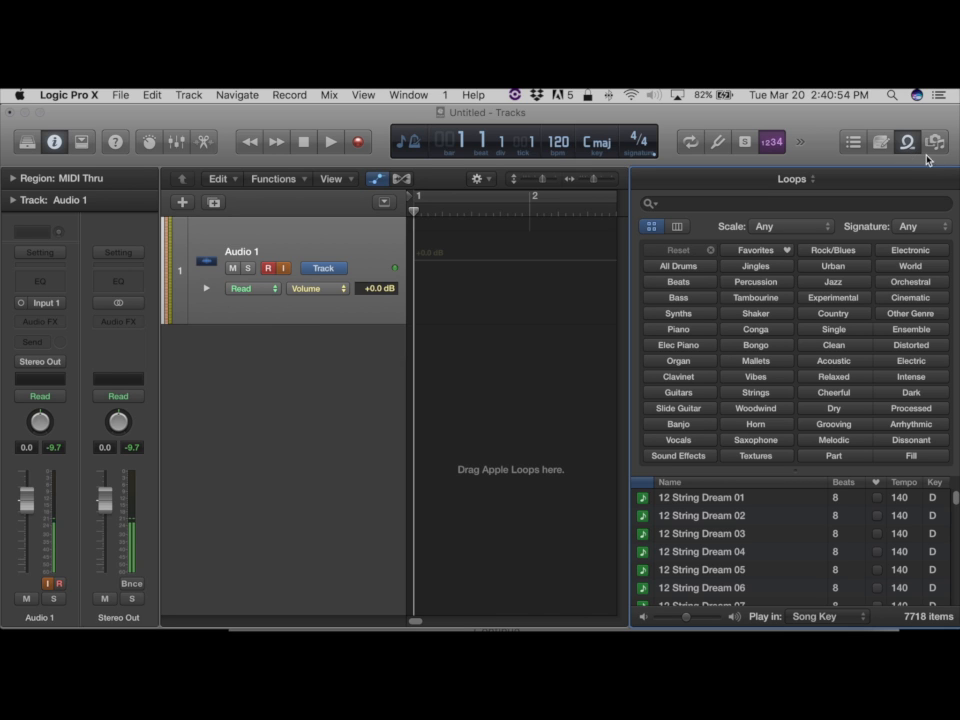
click(934, 146)
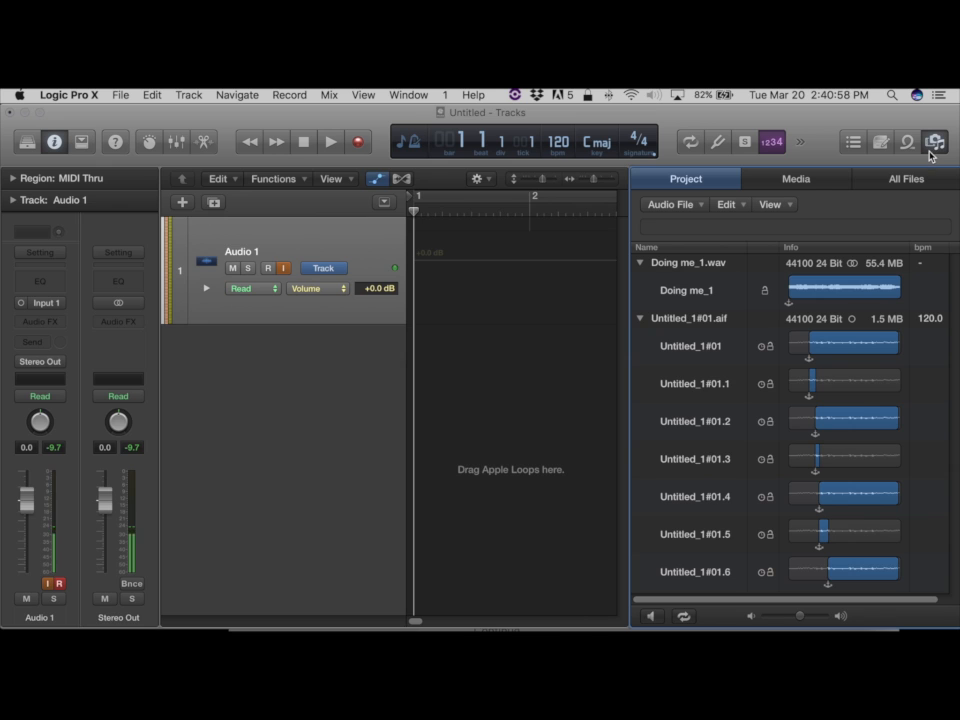
key(o)
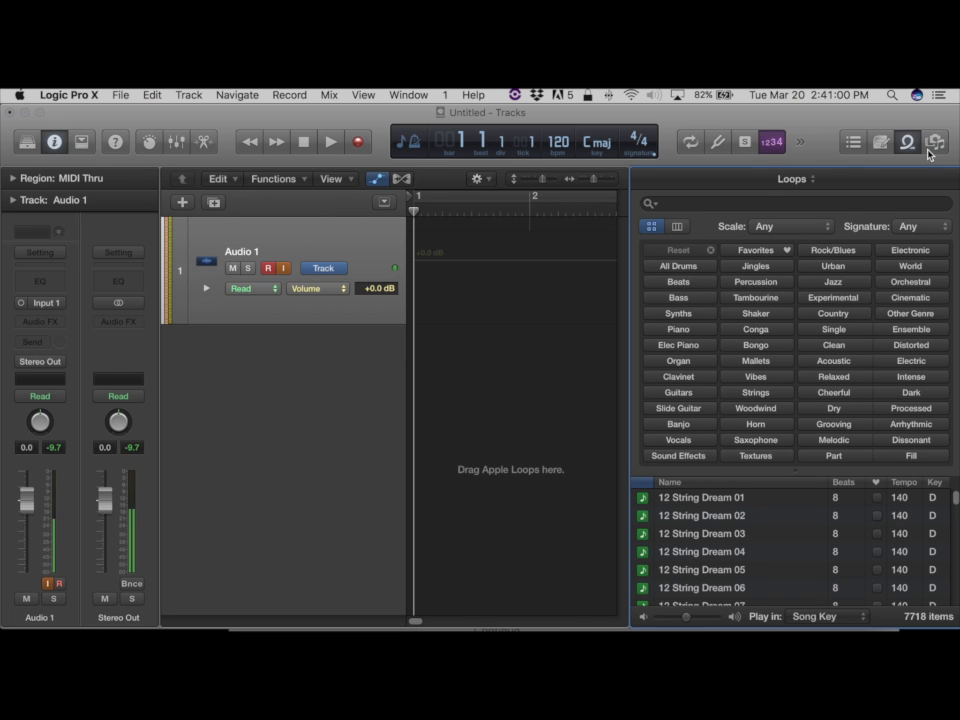
key(o)
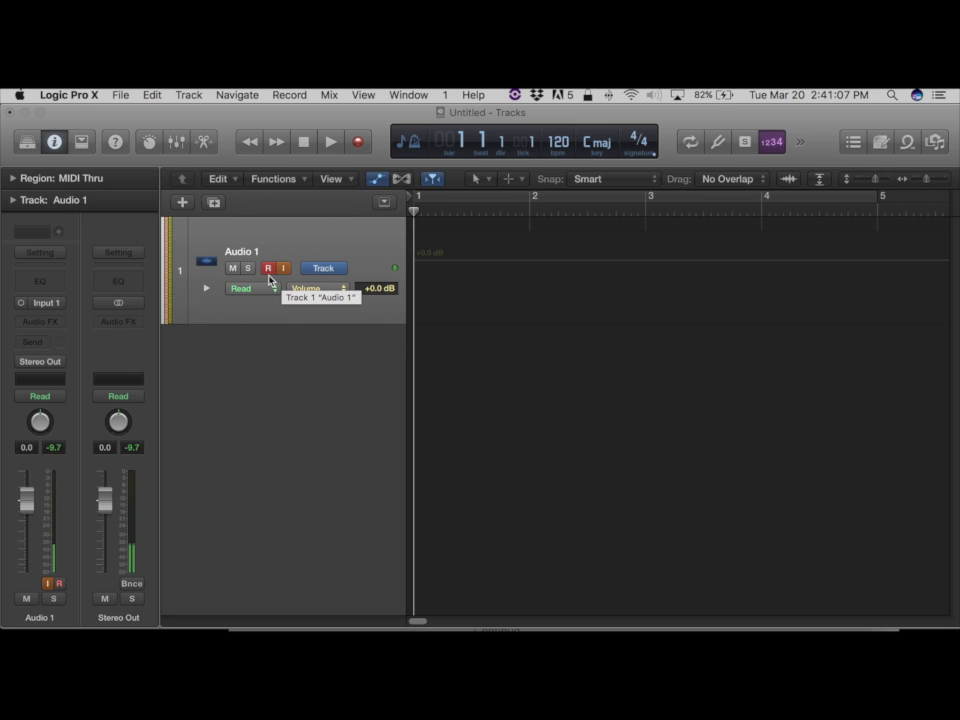
Record a take on the Audio 1 track from bar 1 to about bar 7
click(362, 146)
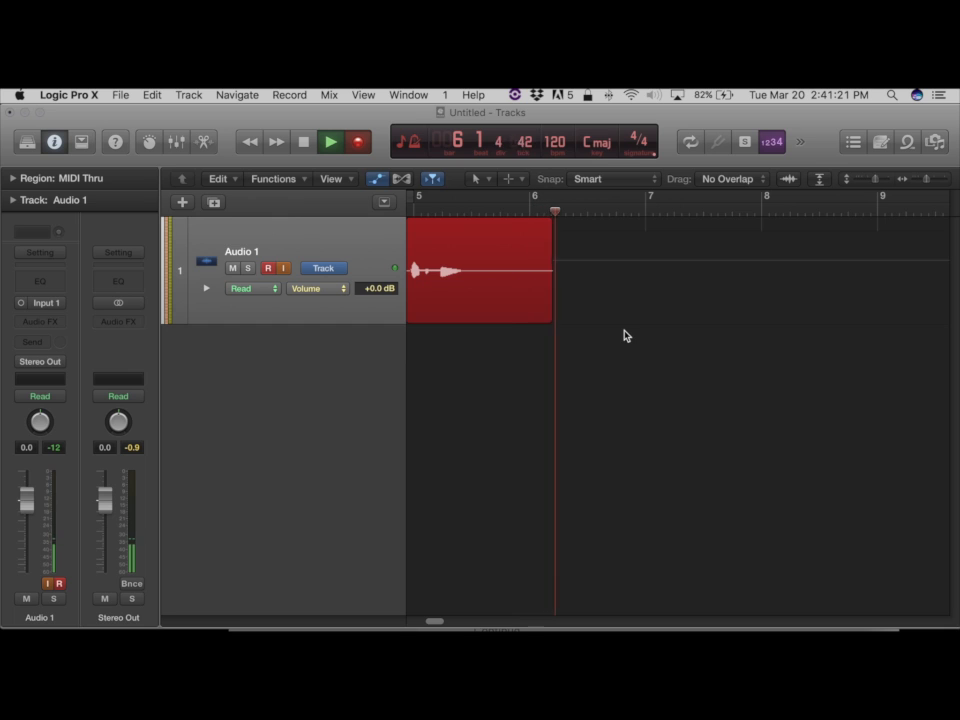
click(306, 146)
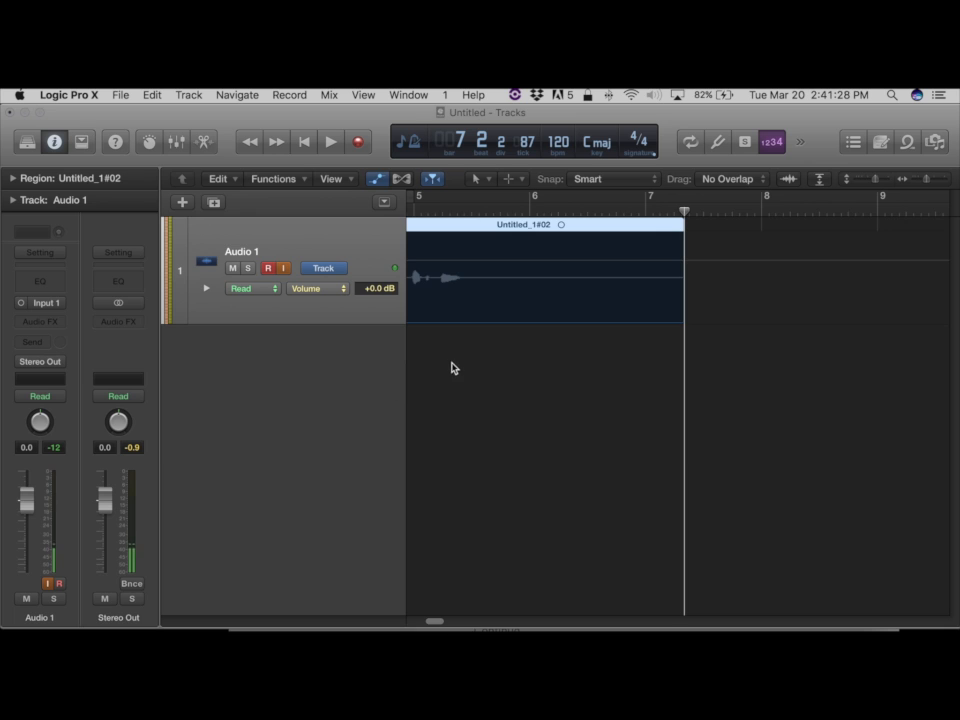
scroll(450, 368, left, 10)
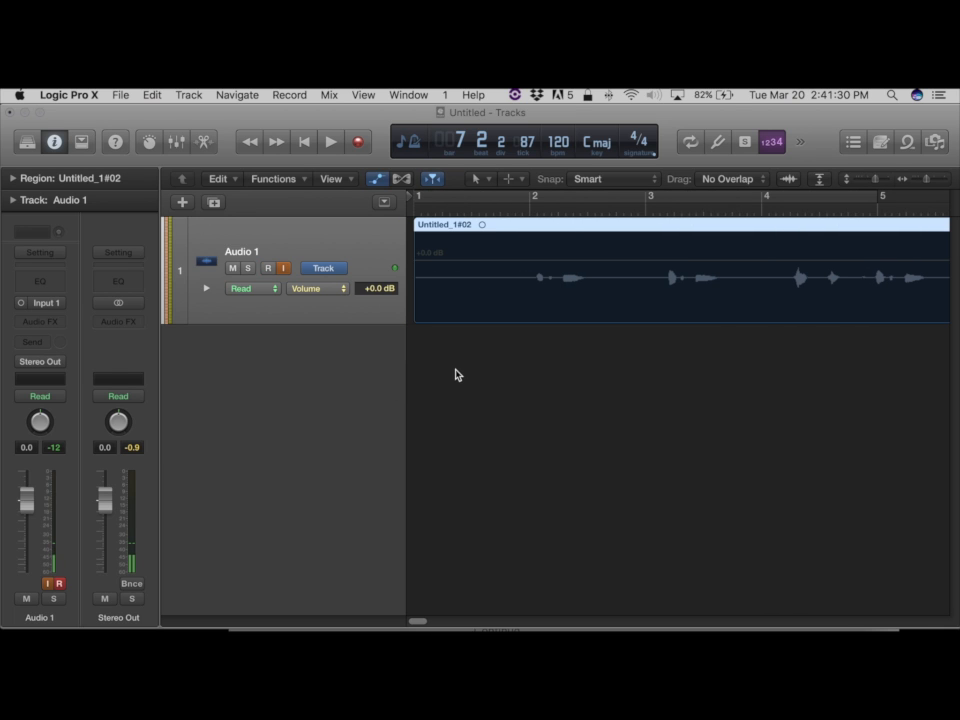
key(super+Left)
key(super+Left)
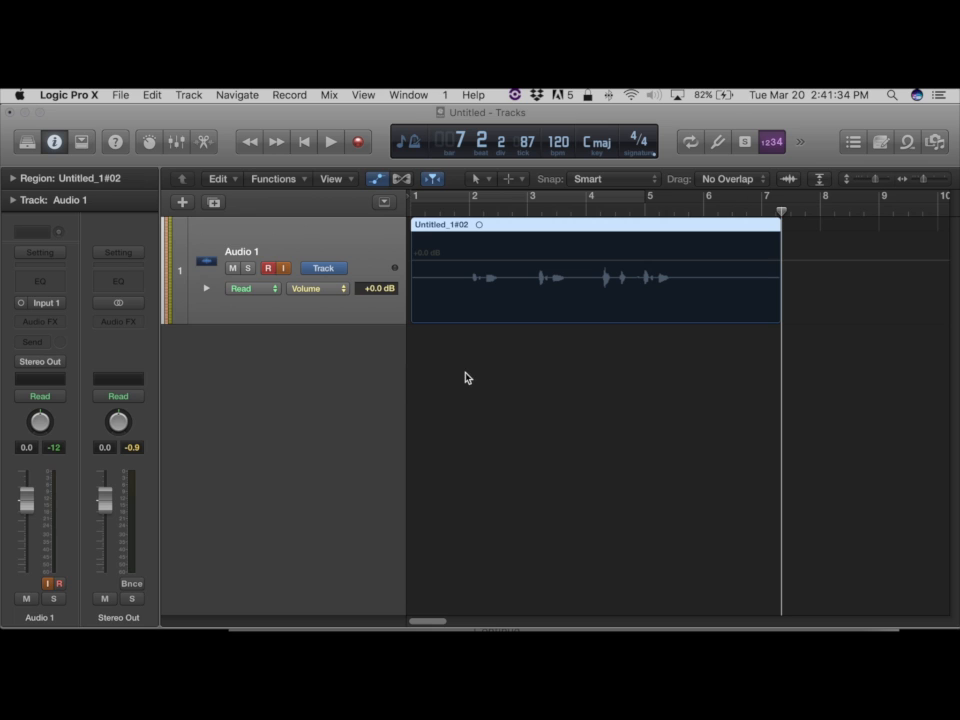
Hide the track automation, play the recorded take from the start and return the playhead to bar 1
key(a)
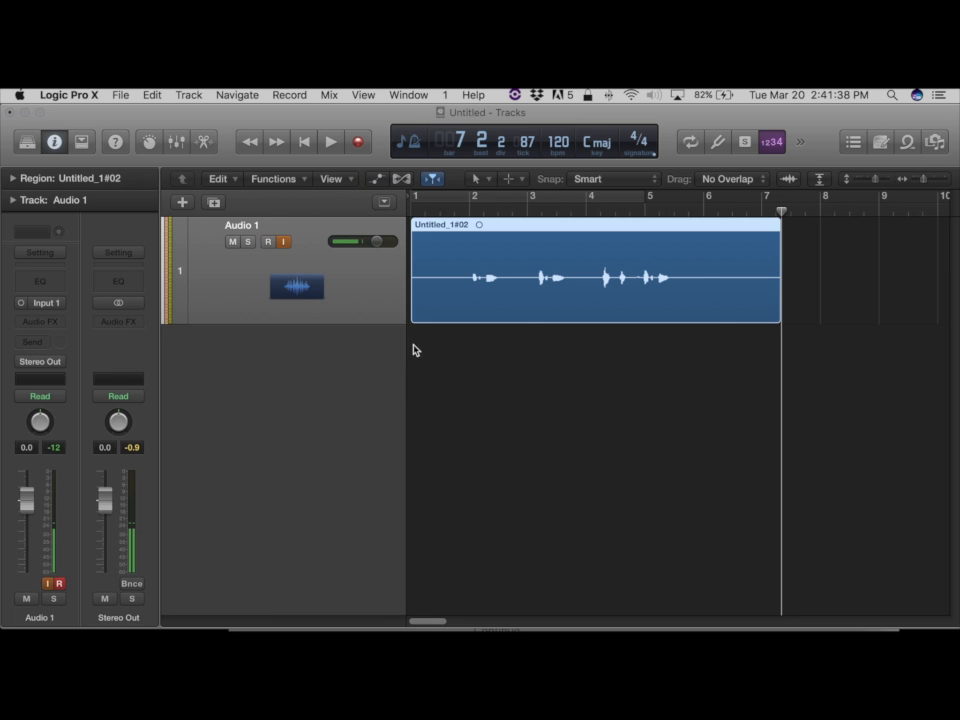
key(Return)
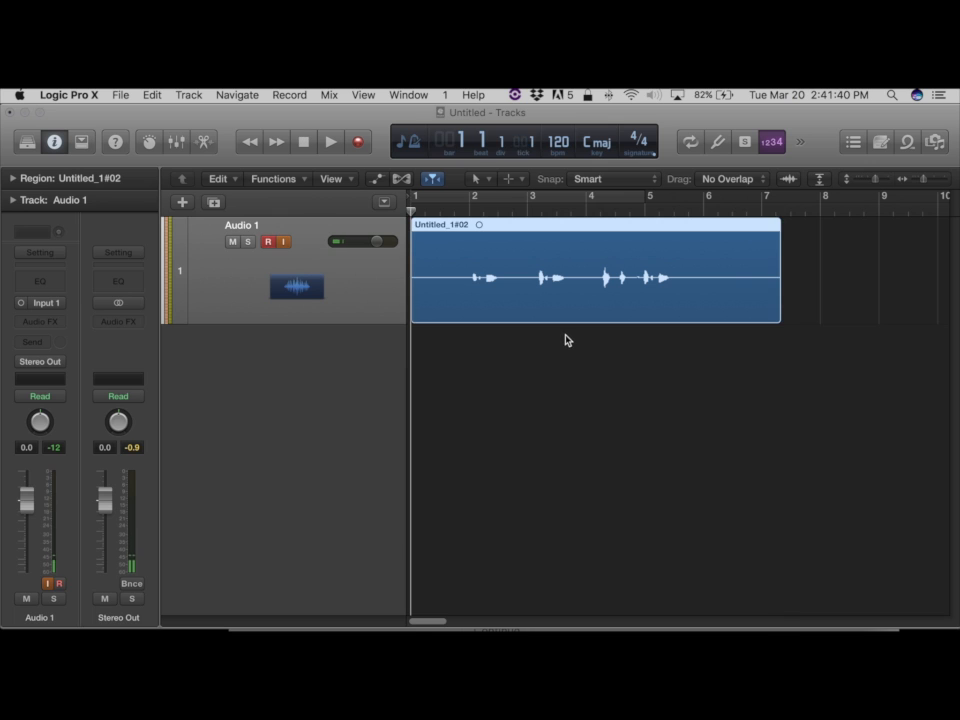
key(space)
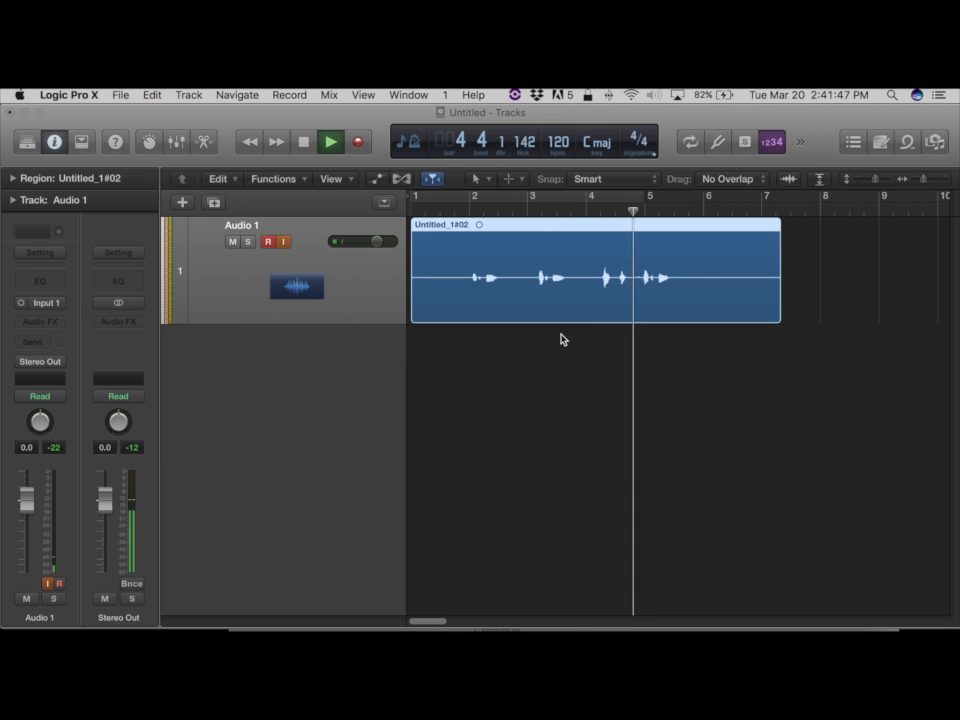
key(space)
key(Return)
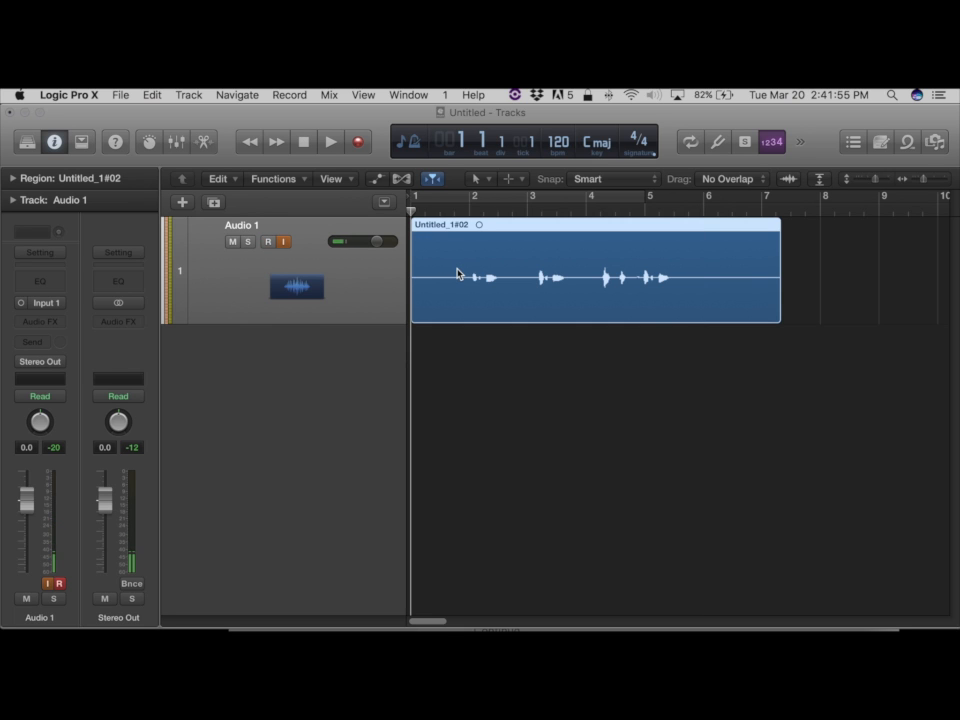
Enlarge the recorded region on Audio 1 in height and length to examine its waveform in detail
key(super+Down)
key(super+Down)
key(super+Down)
key(super+Down)
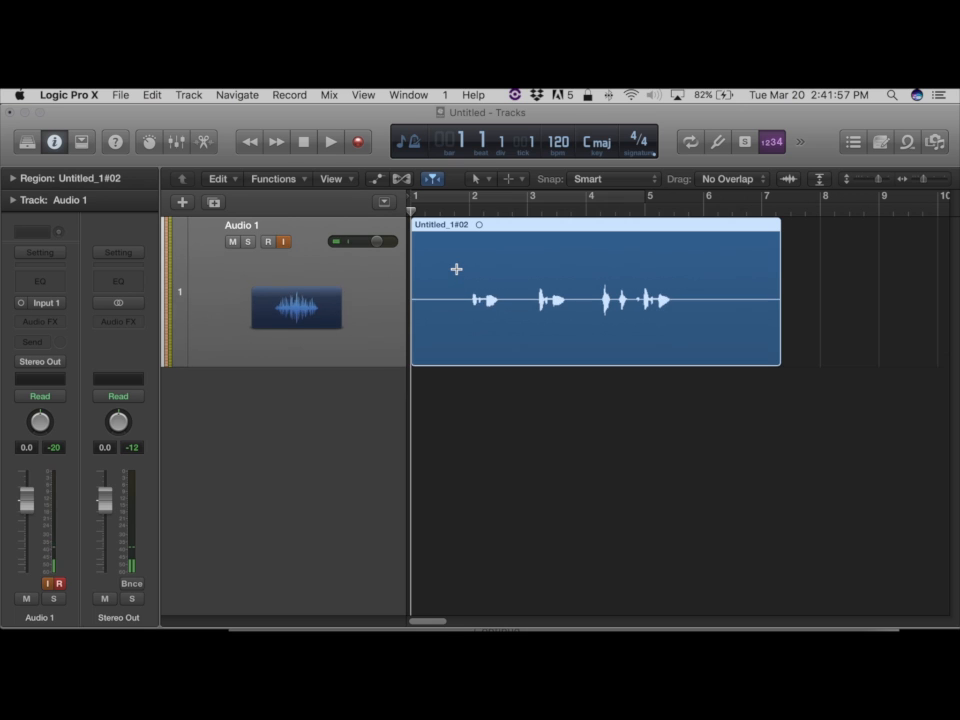
key(super+Down)
key(super+Right)
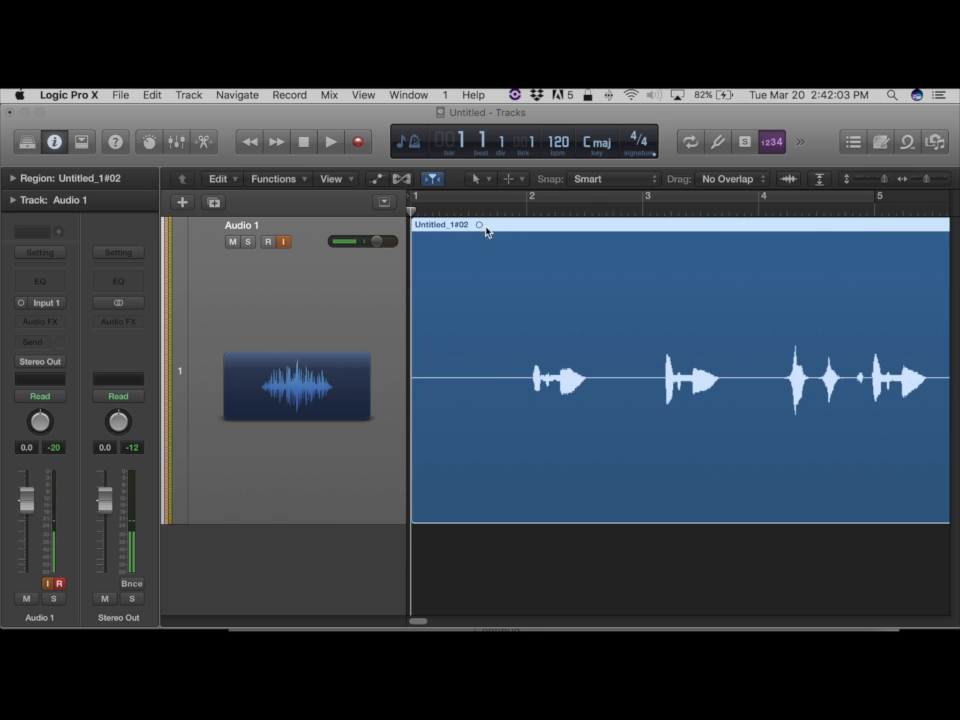
right_click(463, 224)
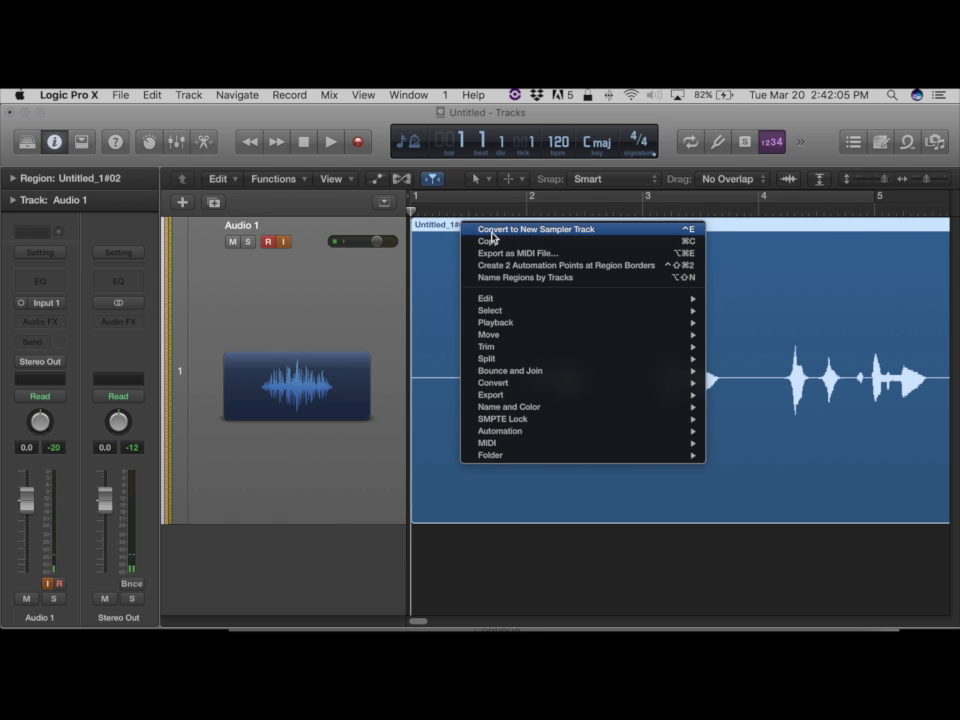
click(441, 249)
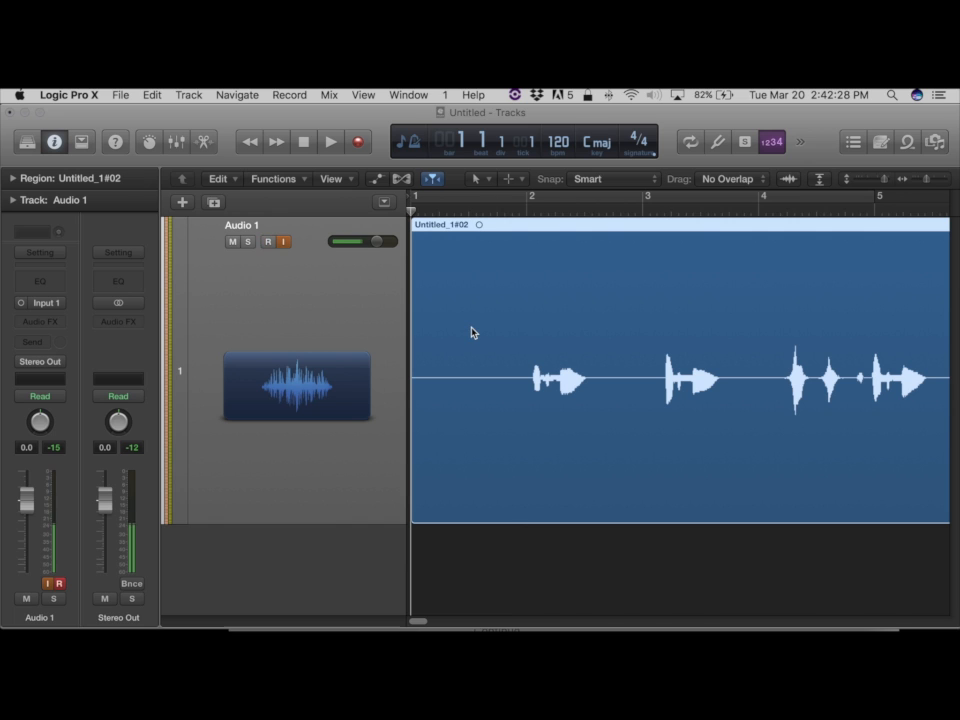
right_click(456, 268)
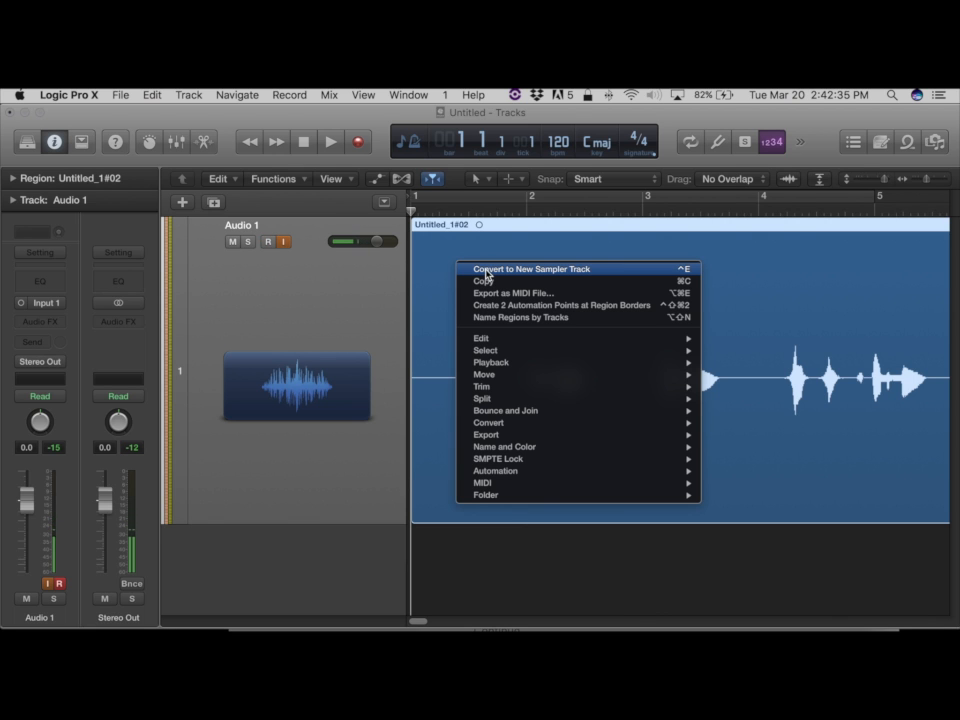
click(487, 271)
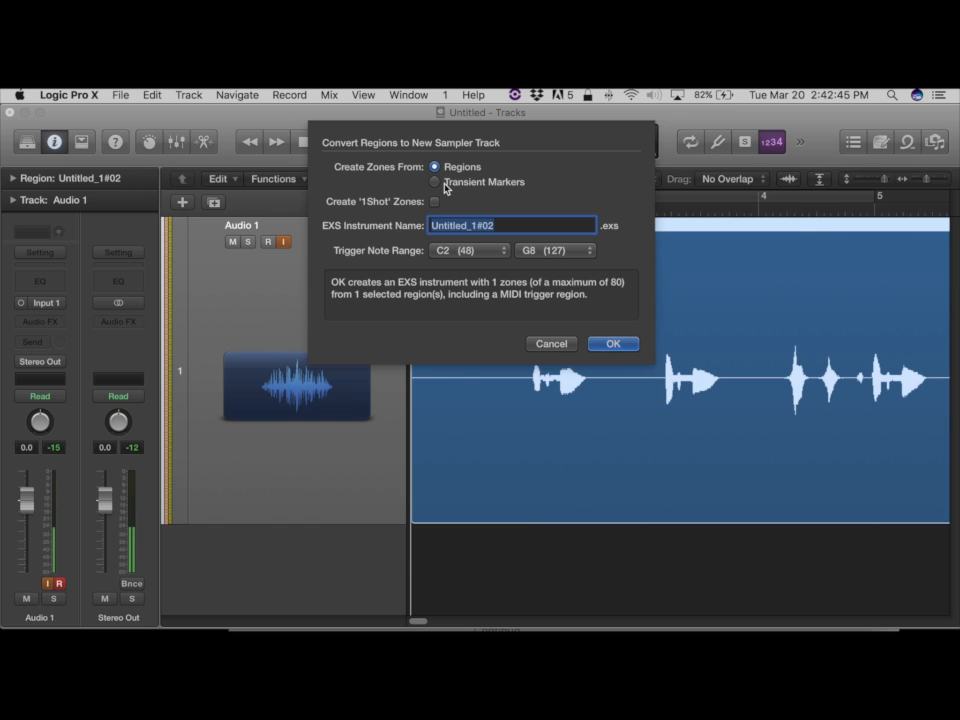
click(550, 345)
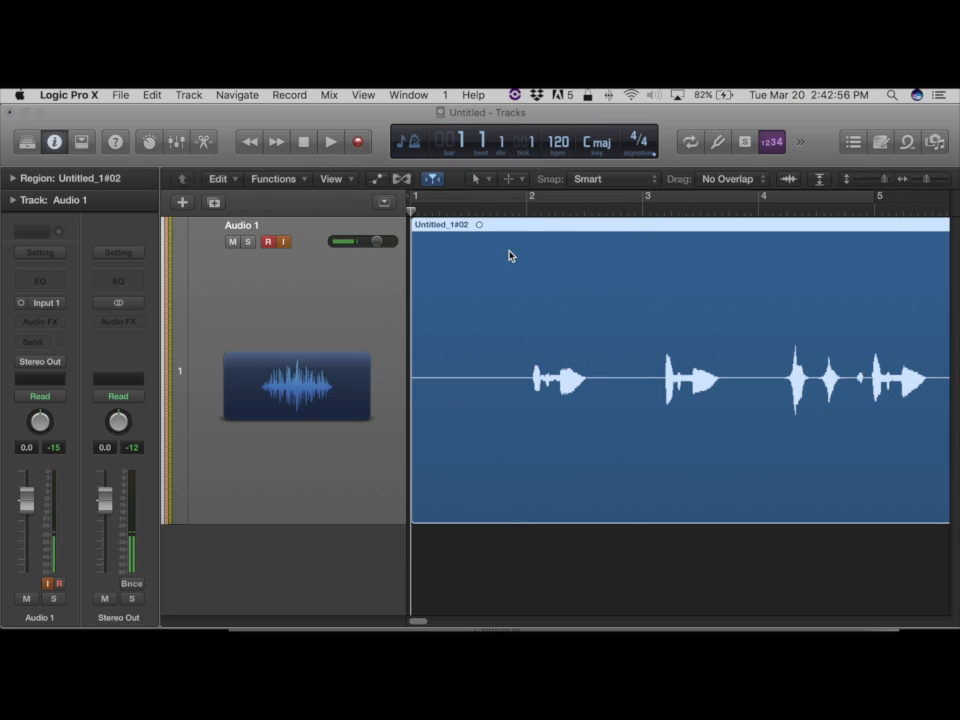
Split the recorded region with the Scissors tool at the start of the first sound, at position 2 1 2
drag(522, 214, 533, 211)
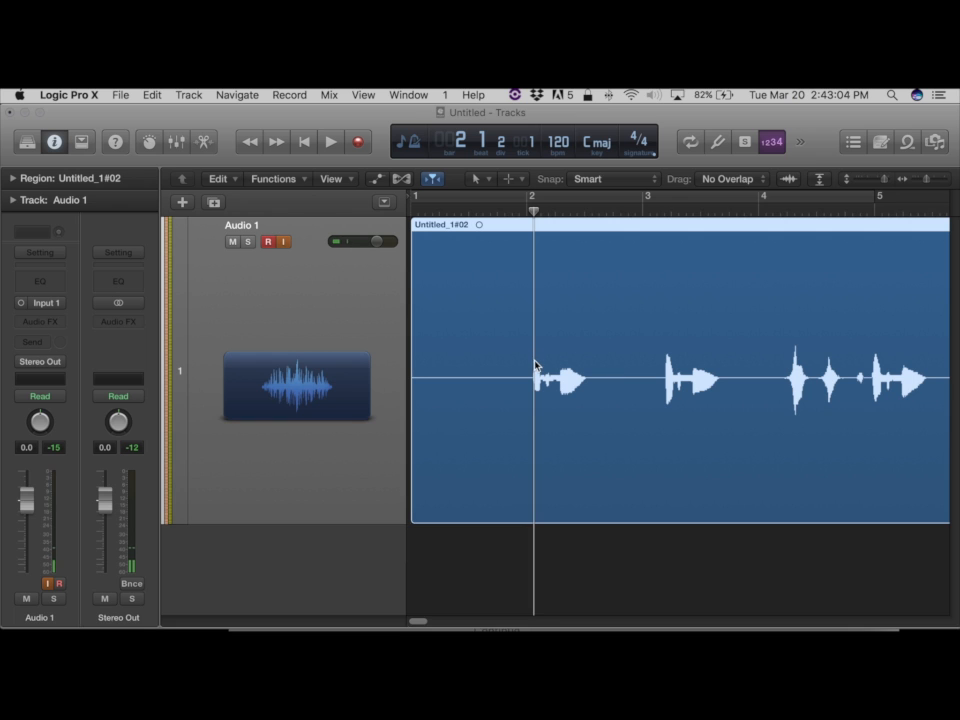
key(b)
key(b)
key(t)
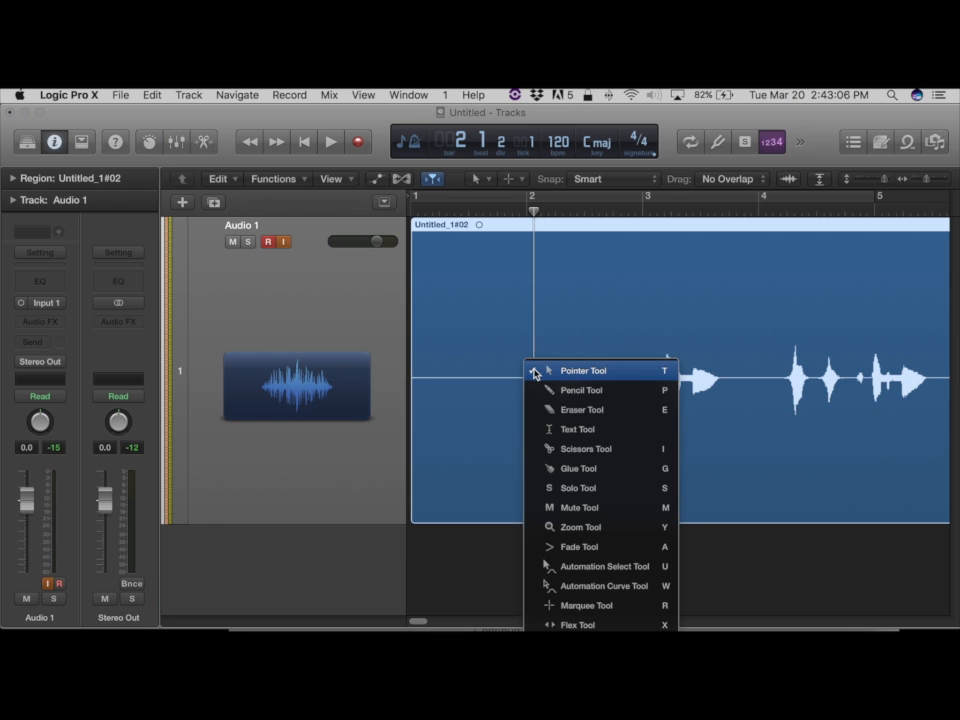
click(551, 449)
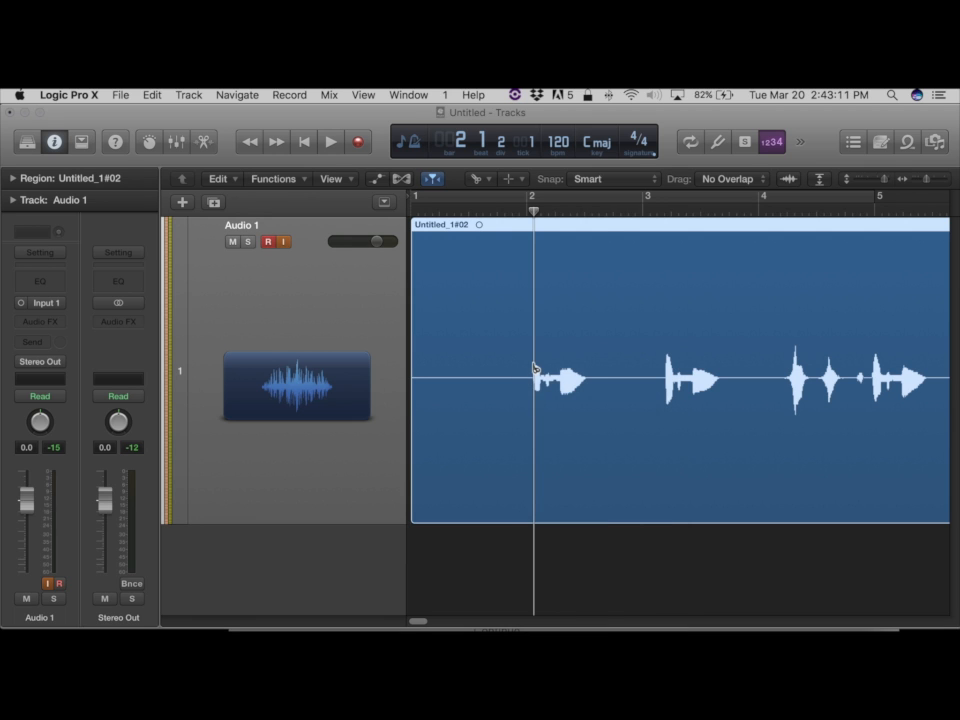
click(534, 380)
Split the recording before the second and third sounds, at positions 3 1 4 and 4 2 1
drag(645, 206, 663, 208)
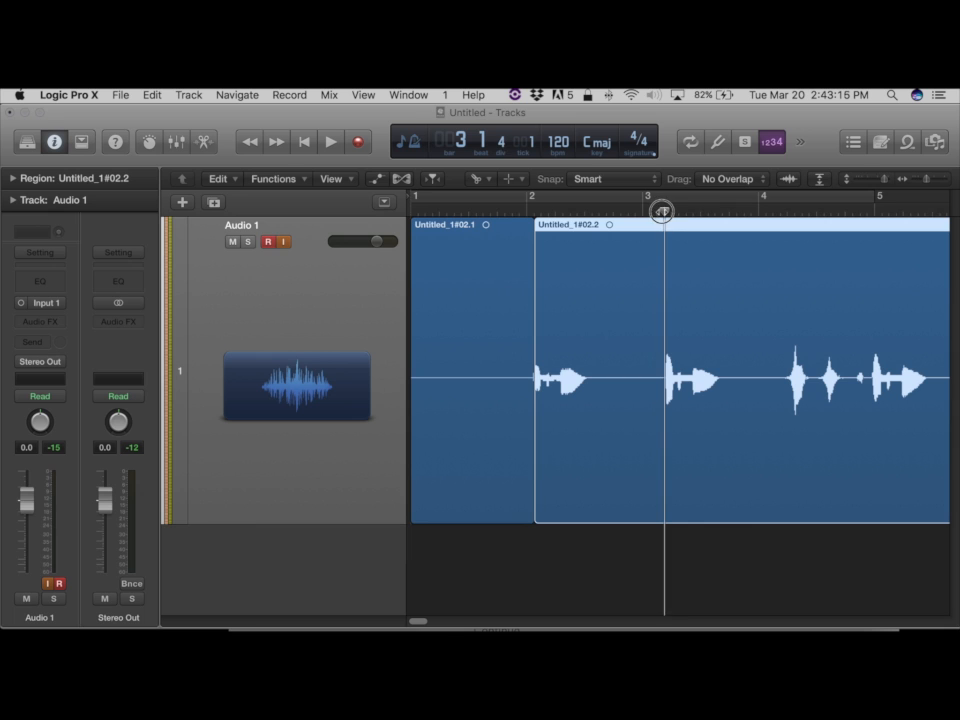
click(664, 368)
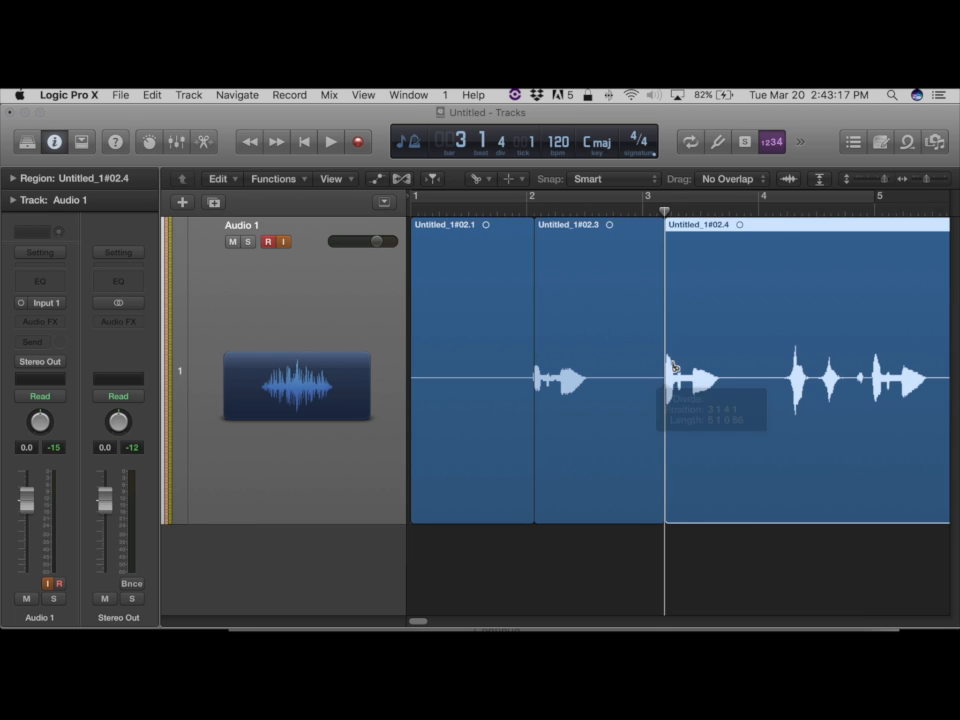
click(786, 208)
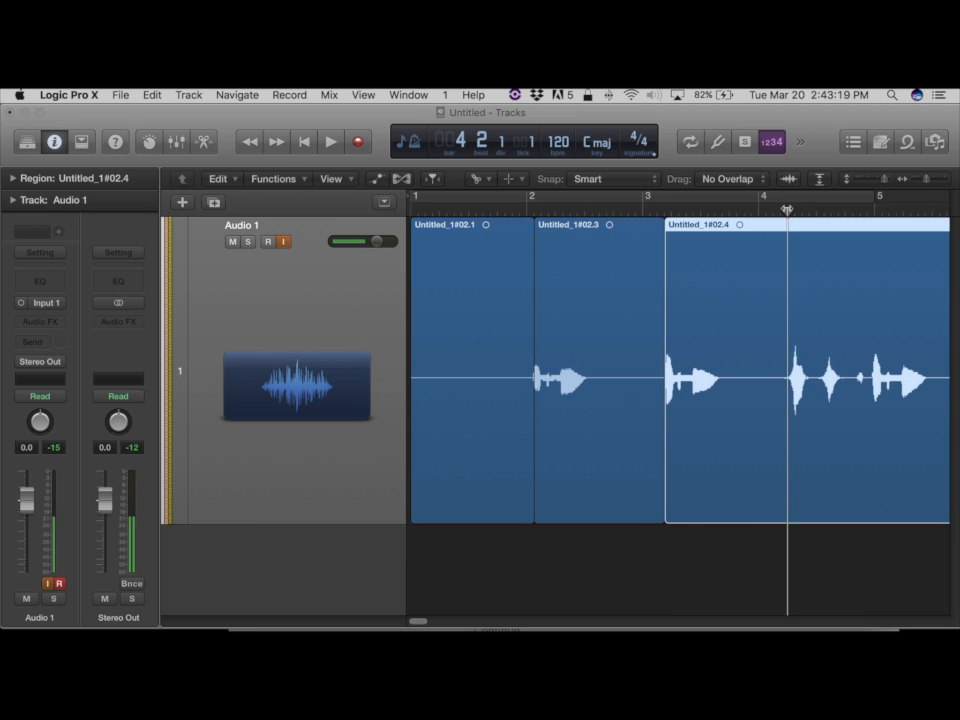
click(787, 380)
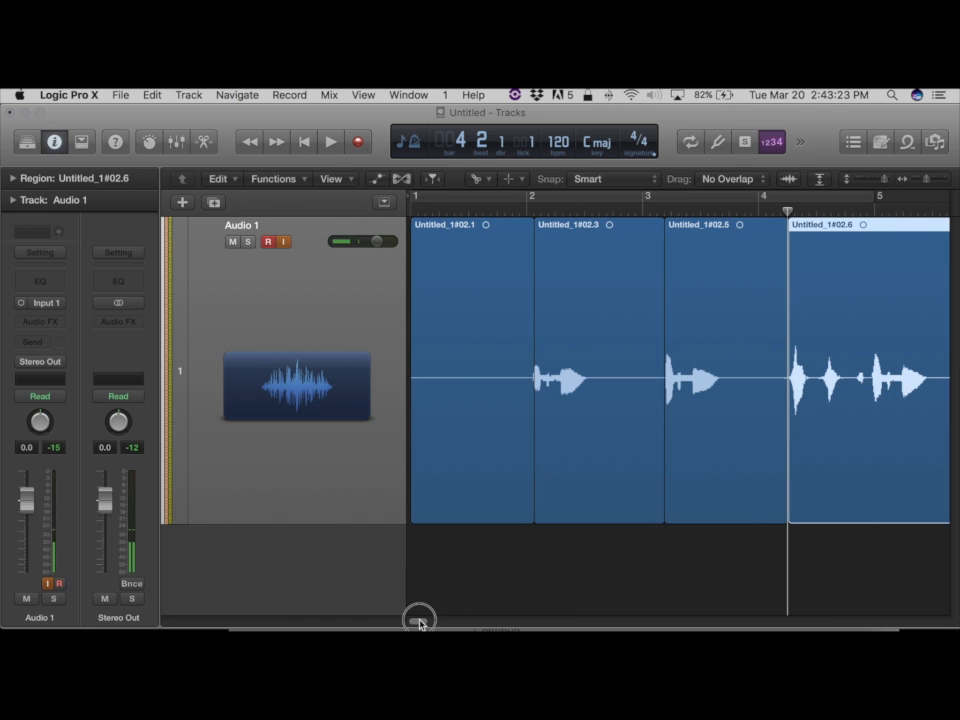
Split the last region just before the fourth sound, at about position 4 3 2
scroll(422, 620, right, 5)
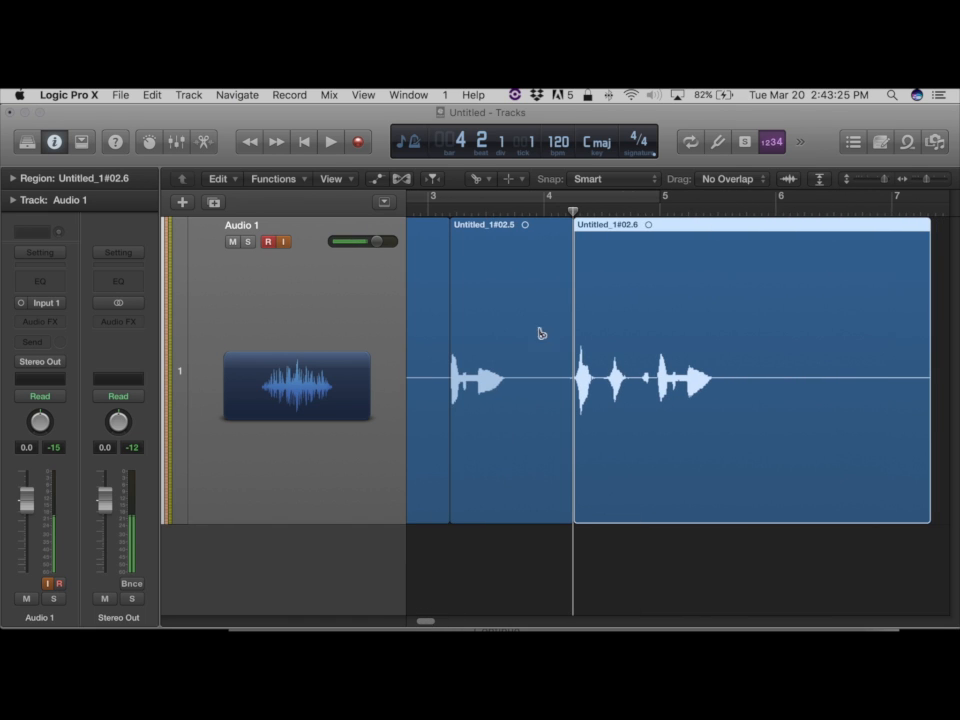
click(602, 212)
click(607, 213)
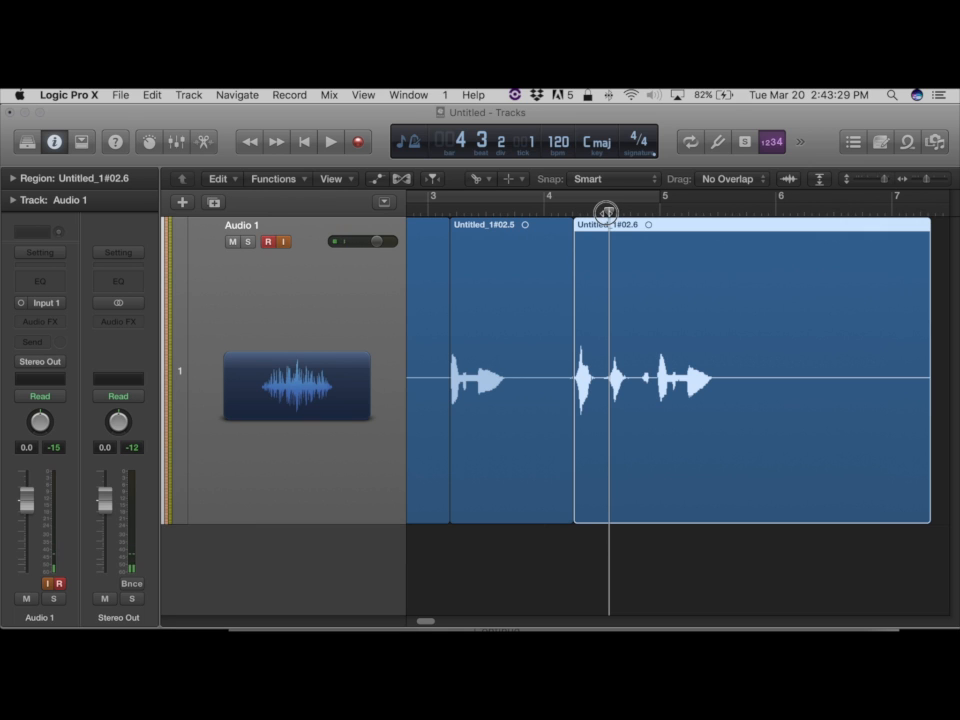
click(602, 213)
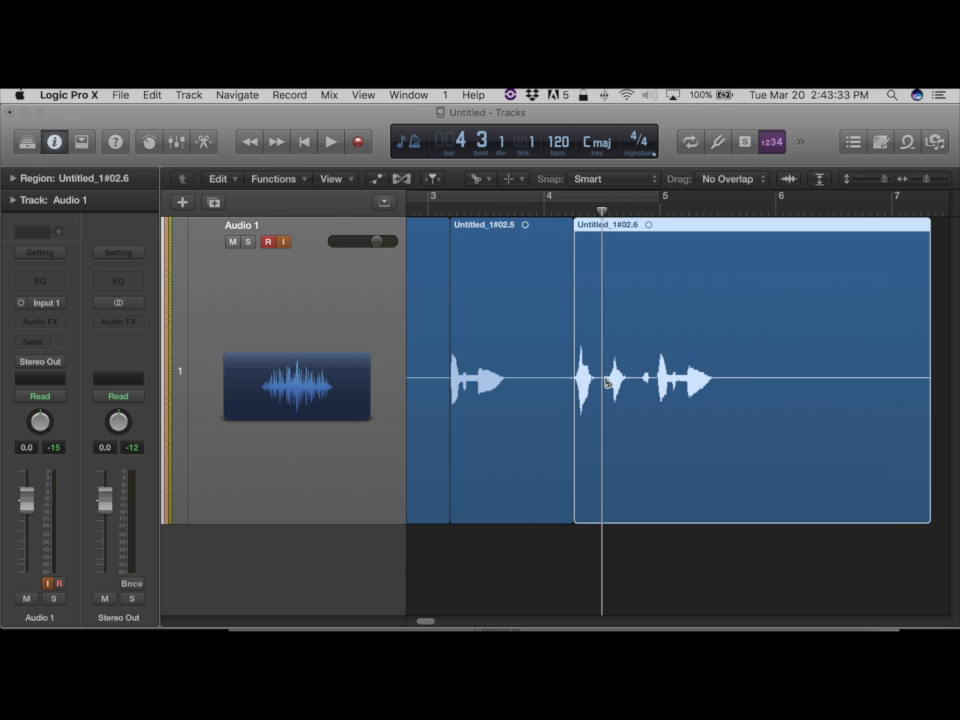
click(622, 309)
Split the remaining region before the next short sound at position 4 4 2, and switch back to the Pointer tool
drag(602, 209, 639, 214)
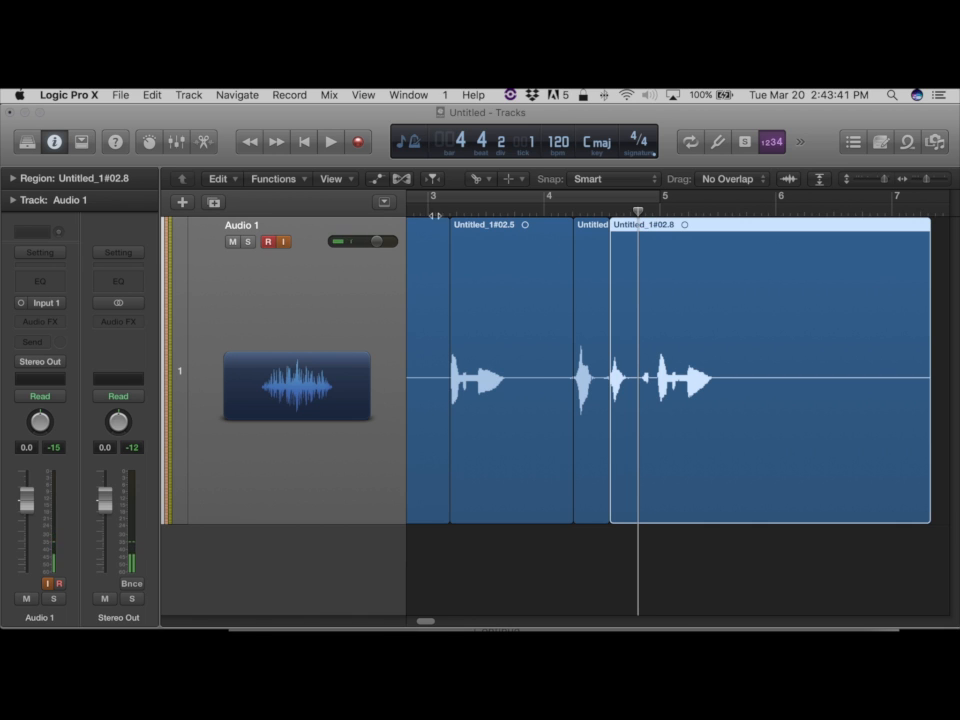
click(643, 382)
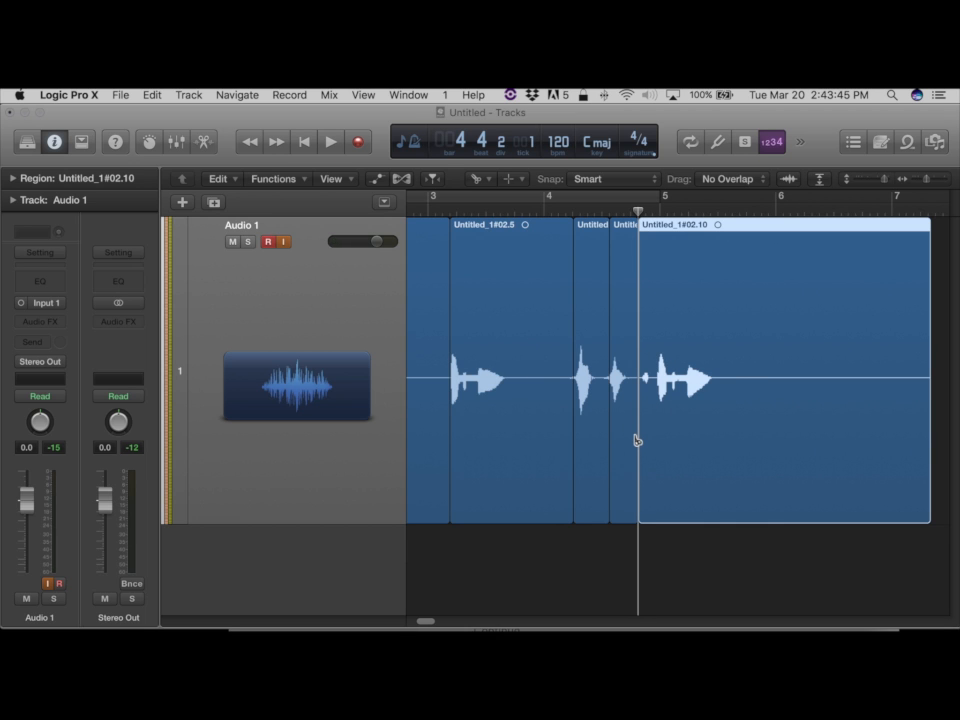
key(t)
click(636, 439)
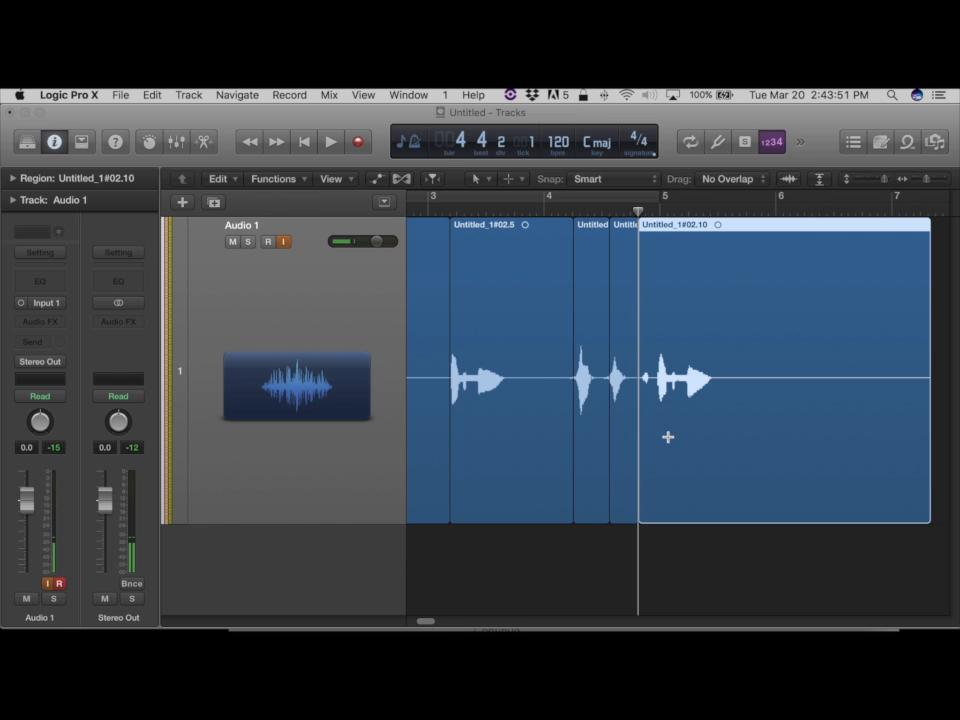
Select all regions of the recording on Audio 1 and start converting them to a new sampler track
key(super+a)
scroll(669, 441, left, 10)
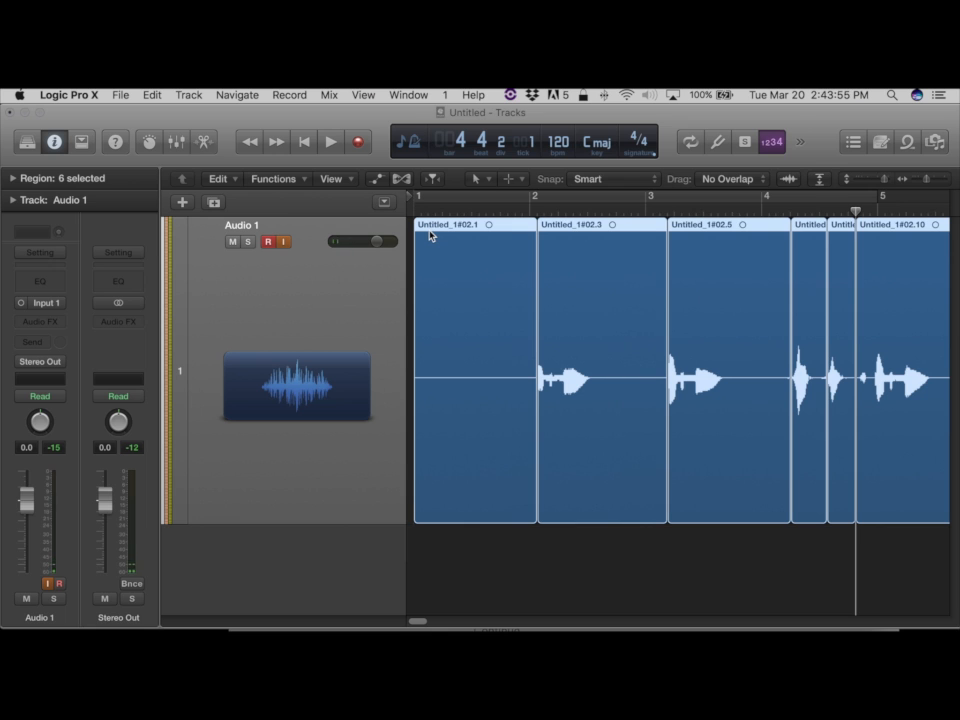
key(comma)
key(super+Left)
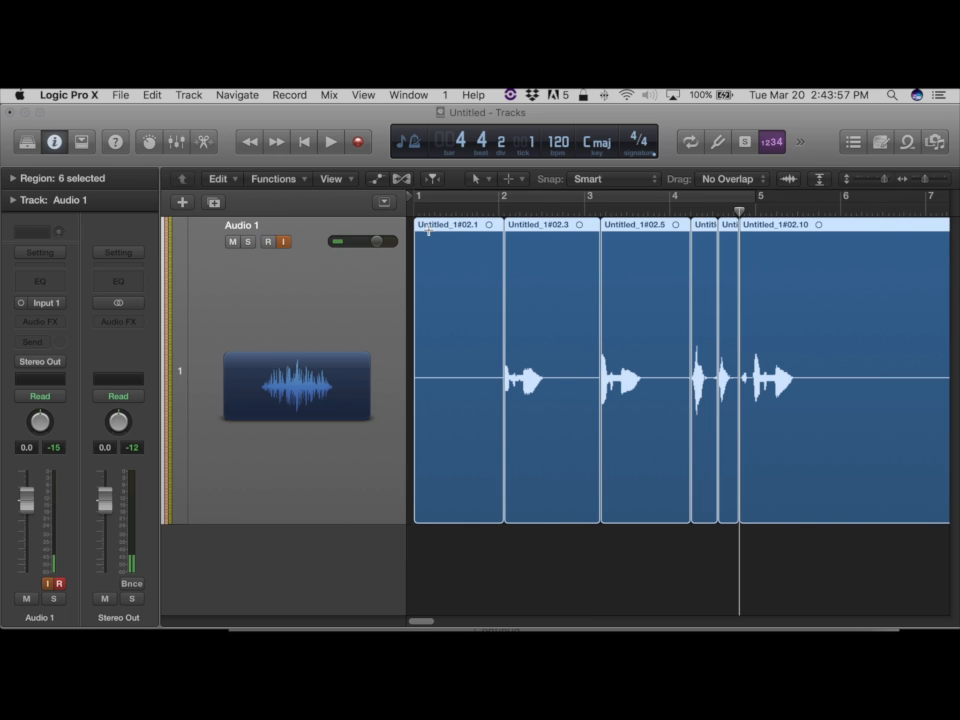
right_click(437, 227)
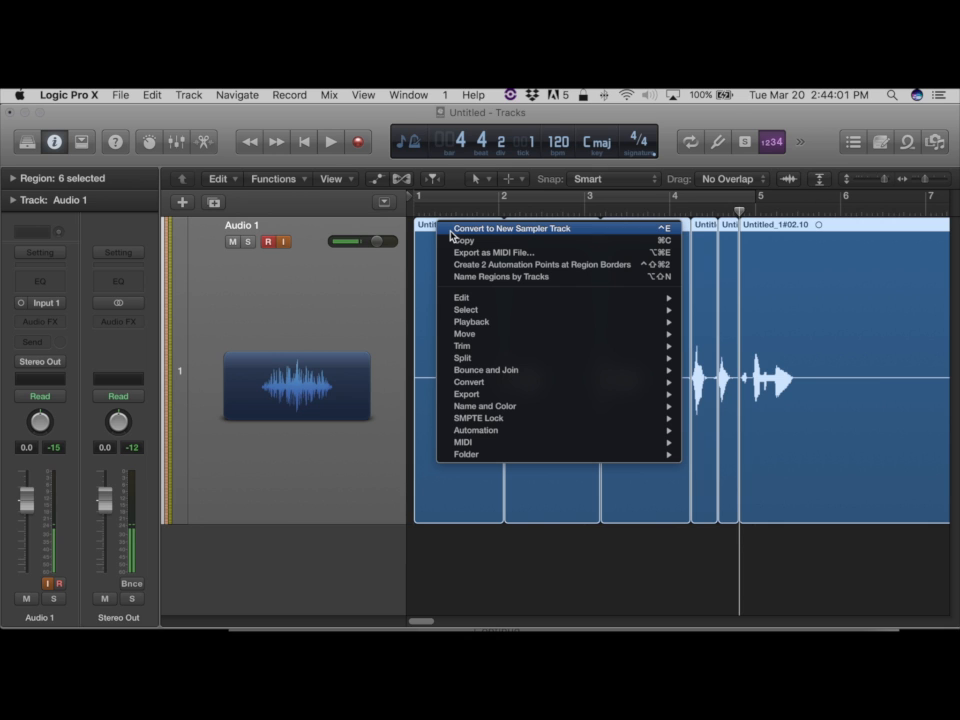
click(450, 233)
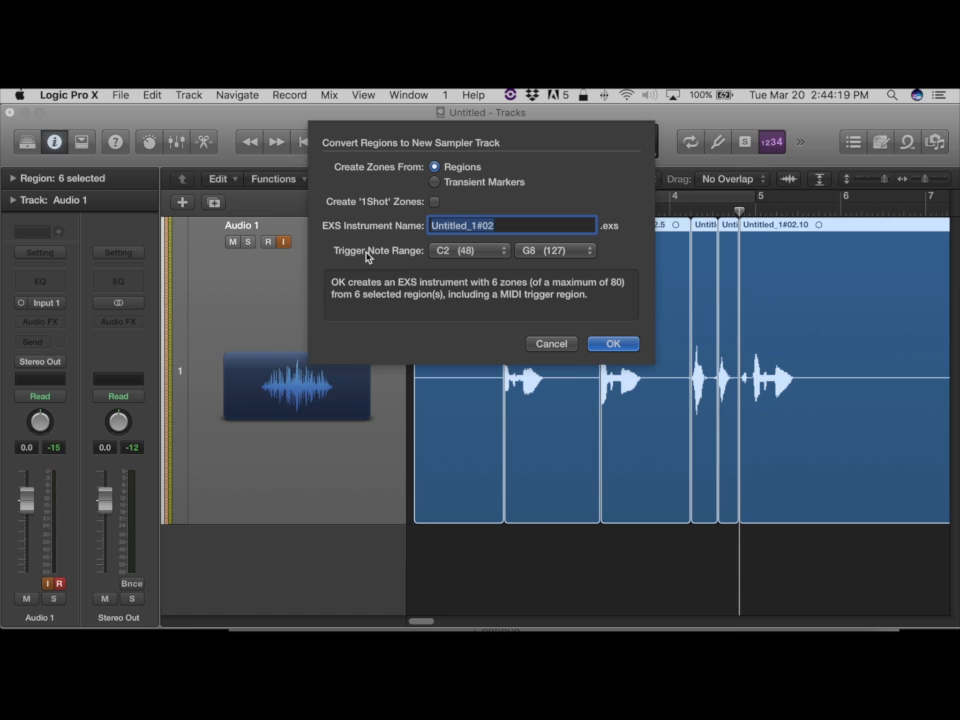
Create the sampler track from the regions with the EXS instrument name Fresh Voice and trigger note range C2 to G8
text(F)
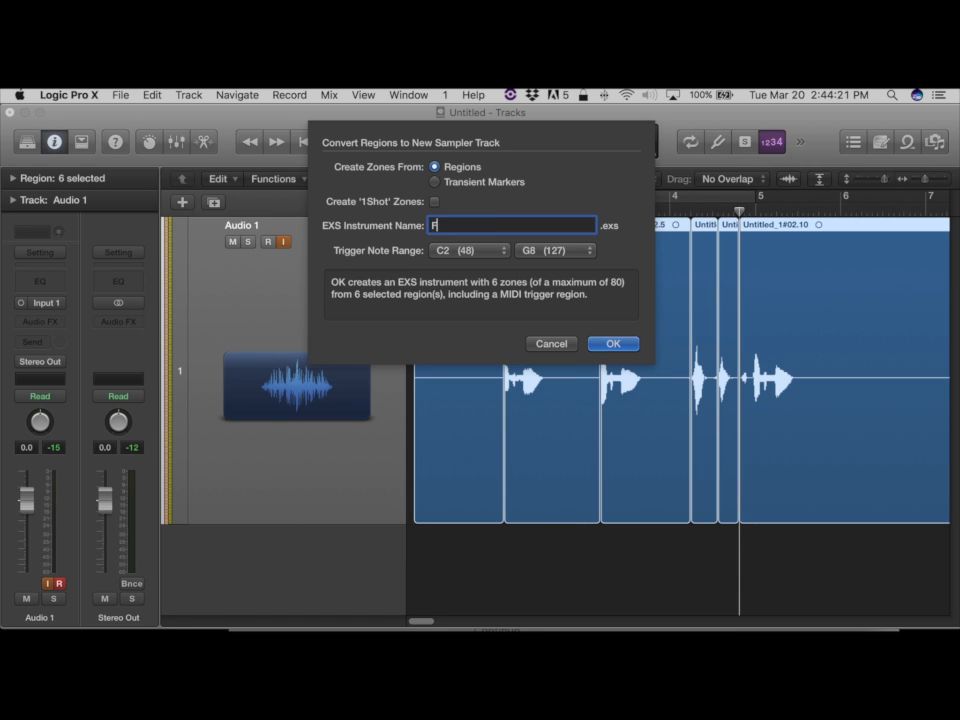
text(resh Voice)
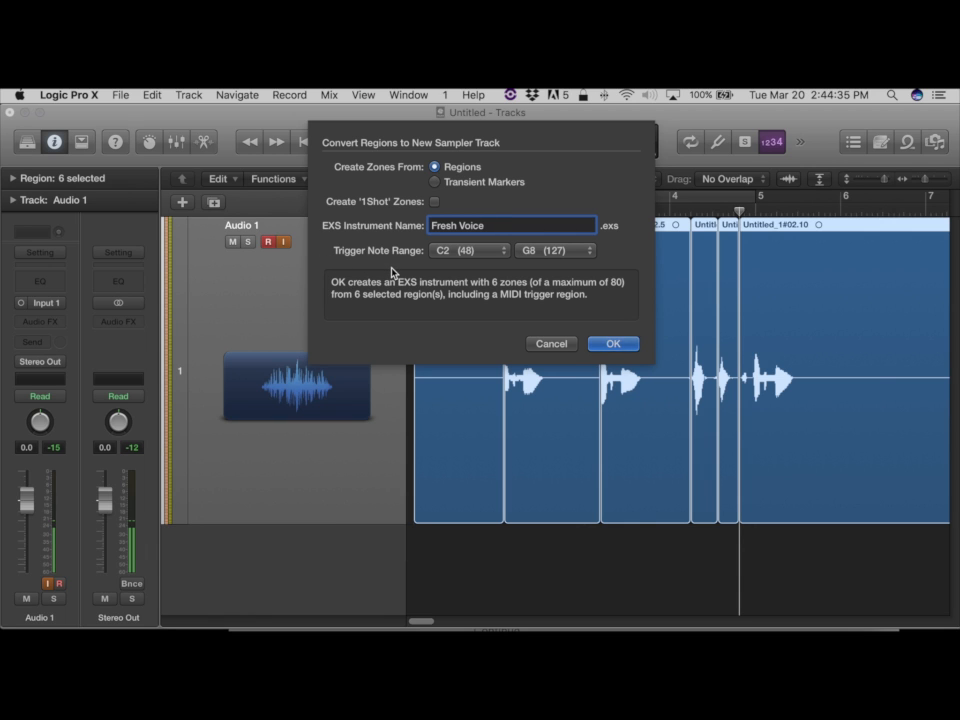
click(485, 258)
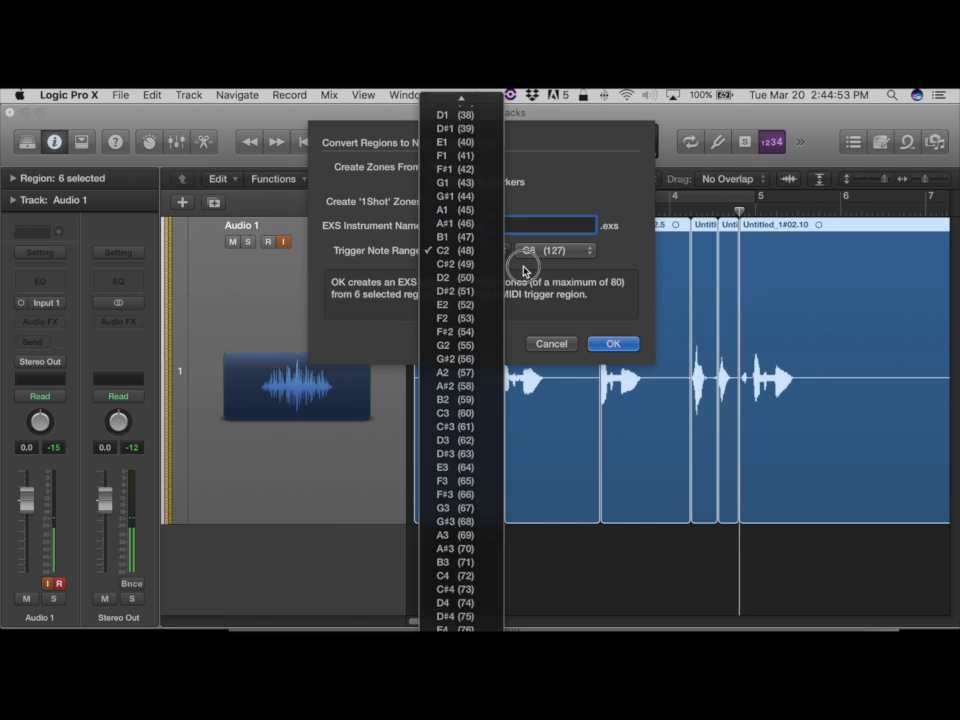
click(525, 267)
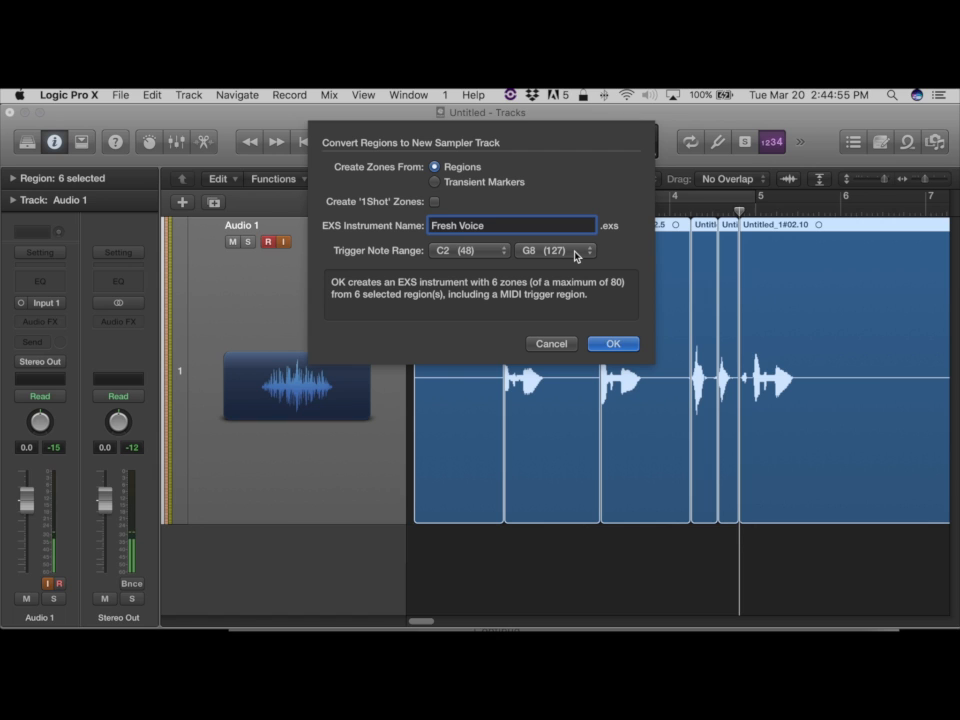
click(574, 255)
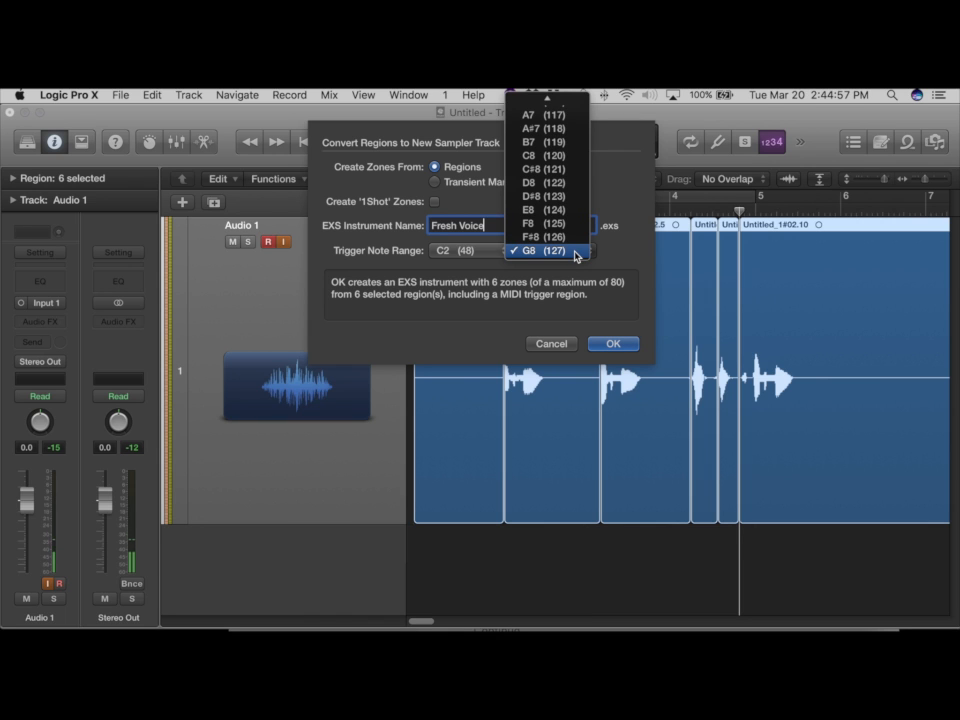
click(610, 254)
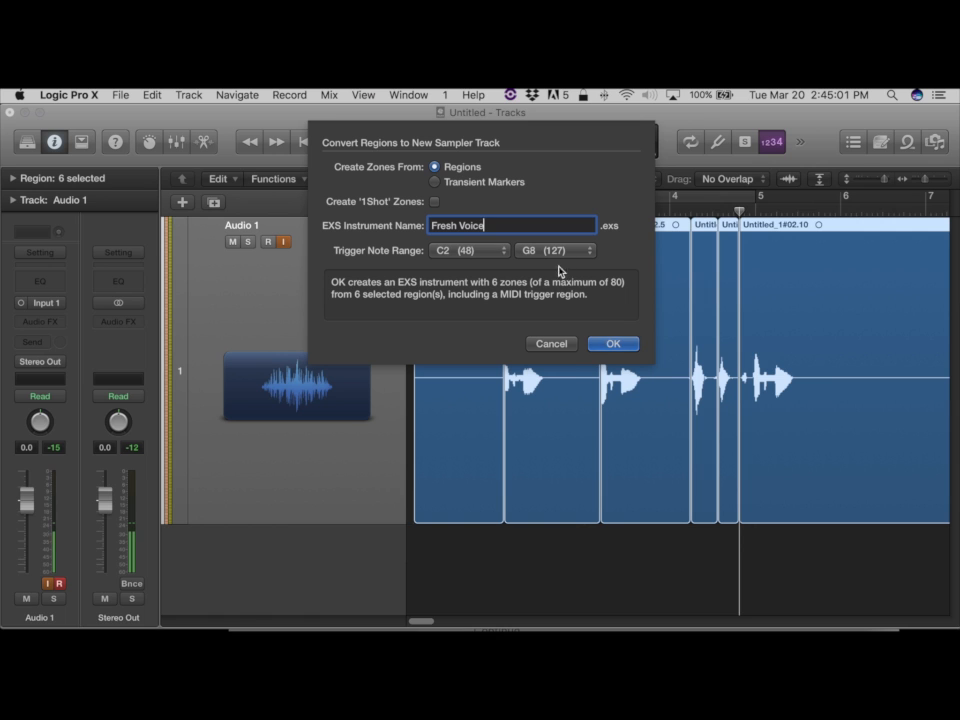
click(480, 257)
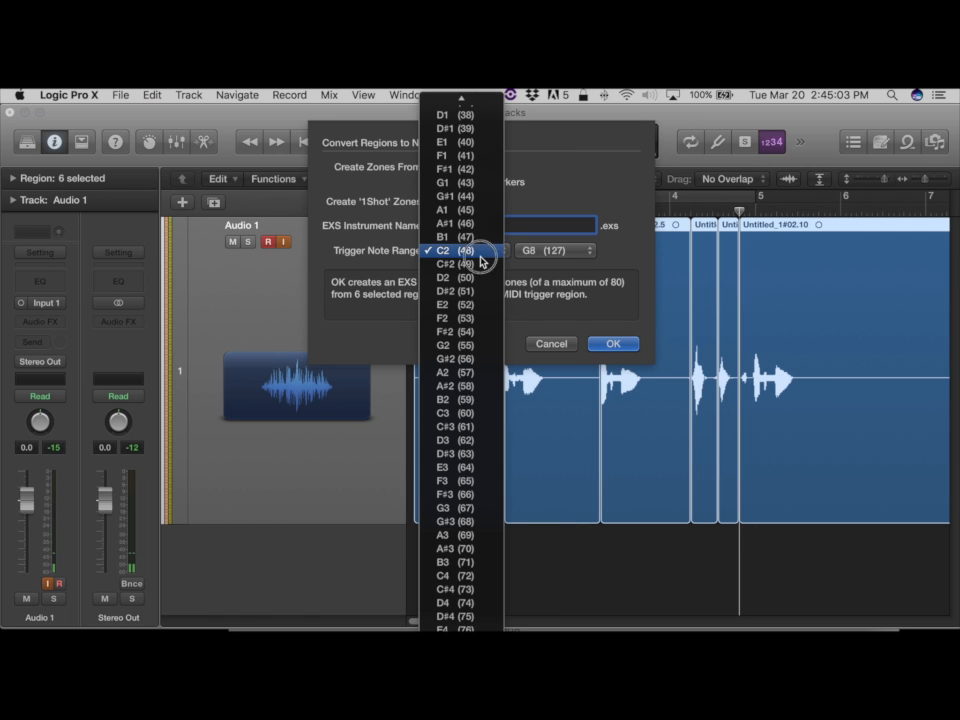
click(480, 256)
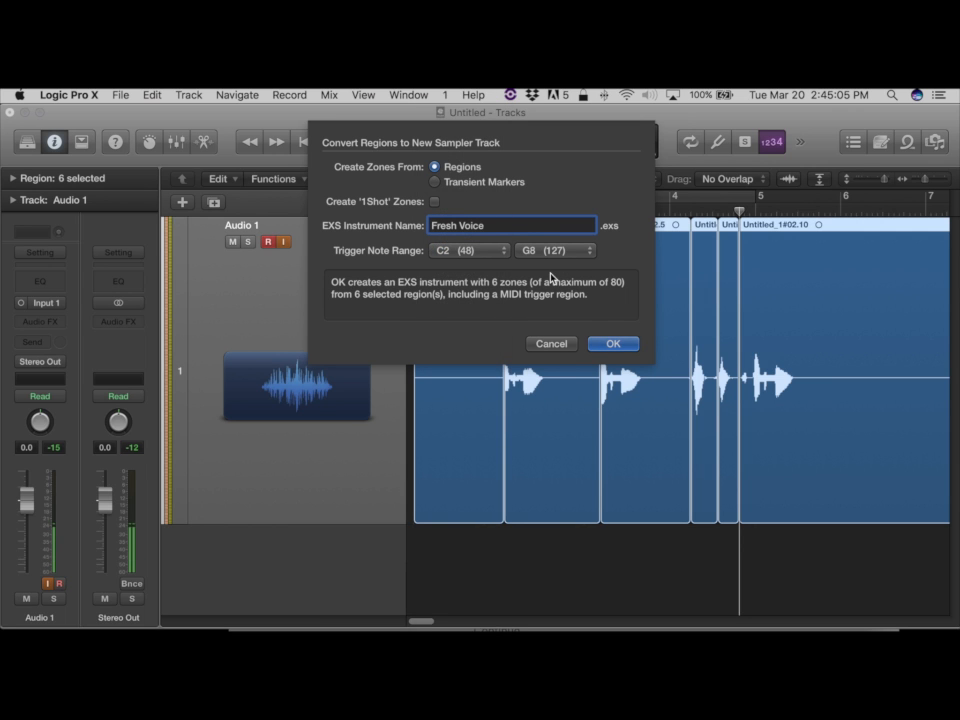
click(608, 344)
click(605, 345)
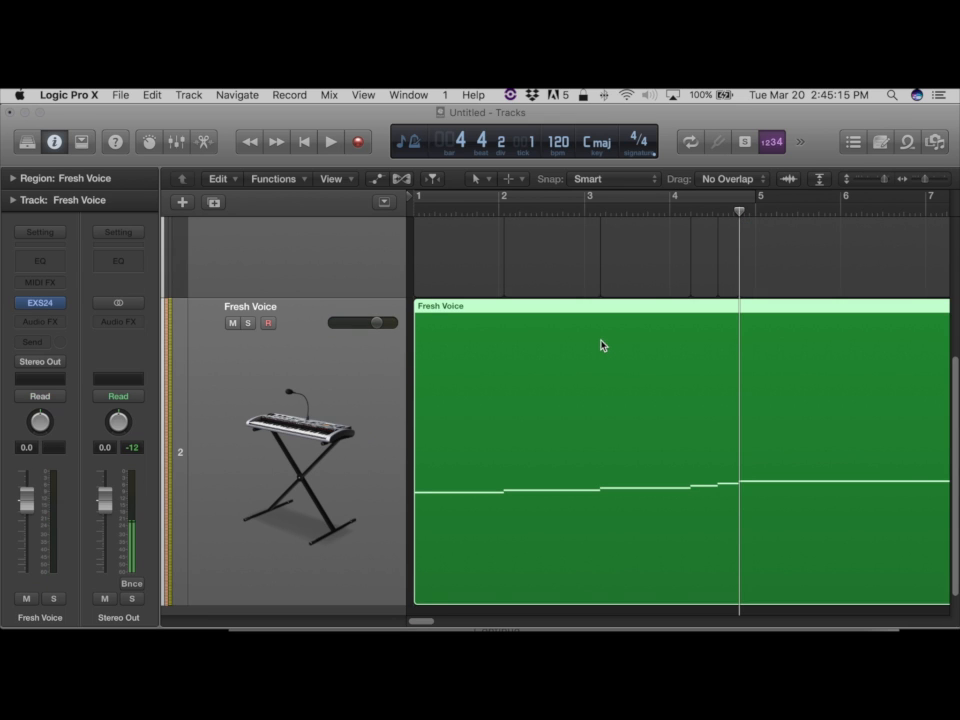
Play the Fresh Voice sampler track from the start of the project and stop playback
key(super+Left)
key(super+Left)
key(super+Up)
key(super+Up)
key(super+Up)
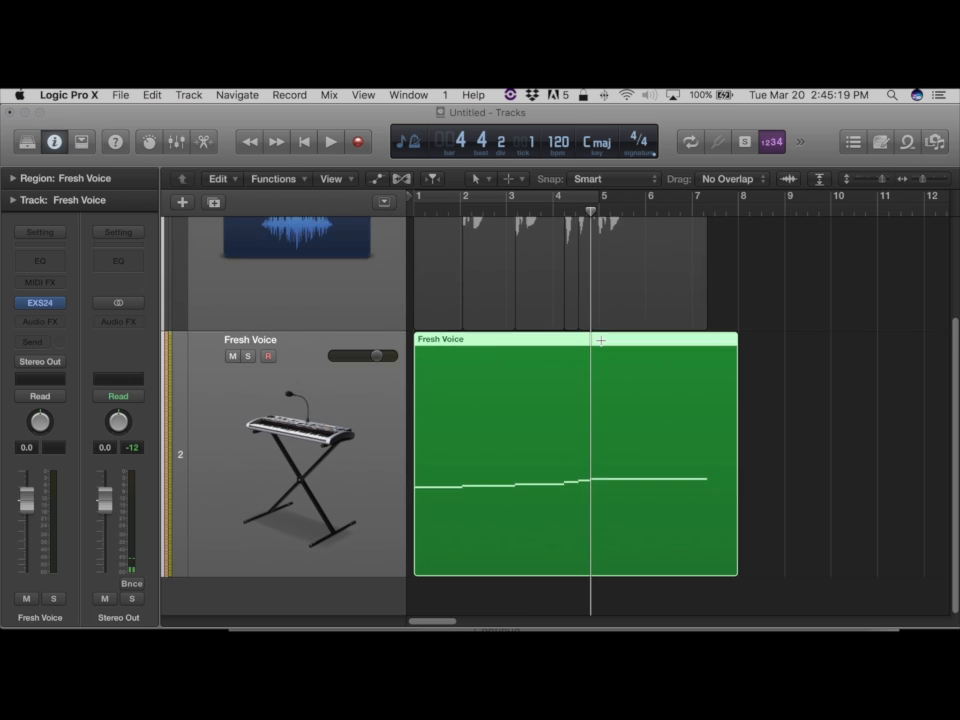
key(super+Up)
key(super+Down)
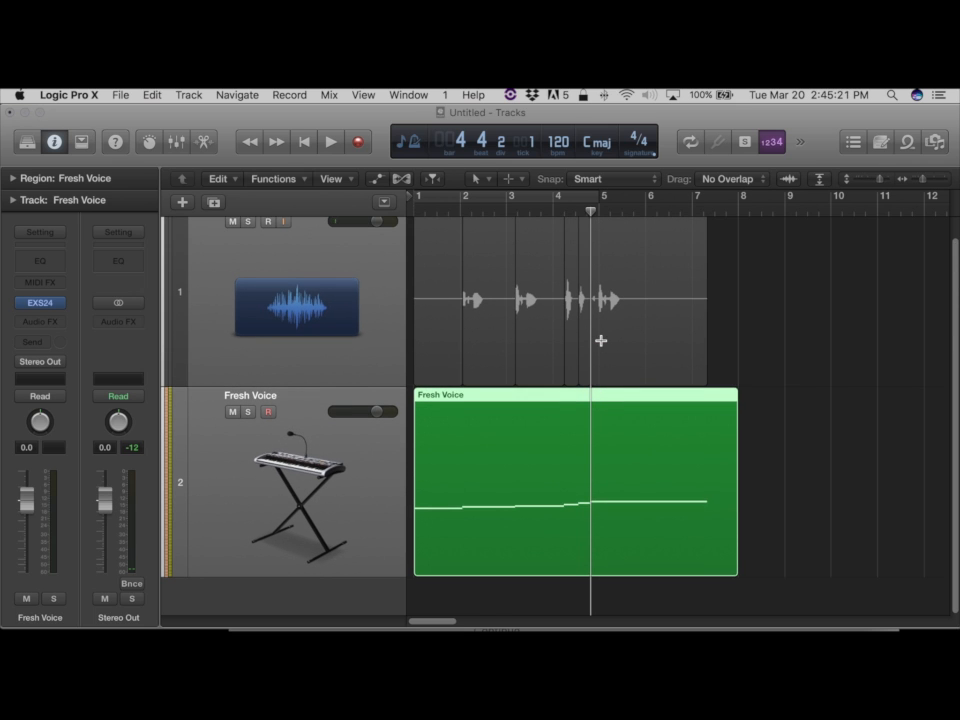
key(super+Up)
key(super+Up)
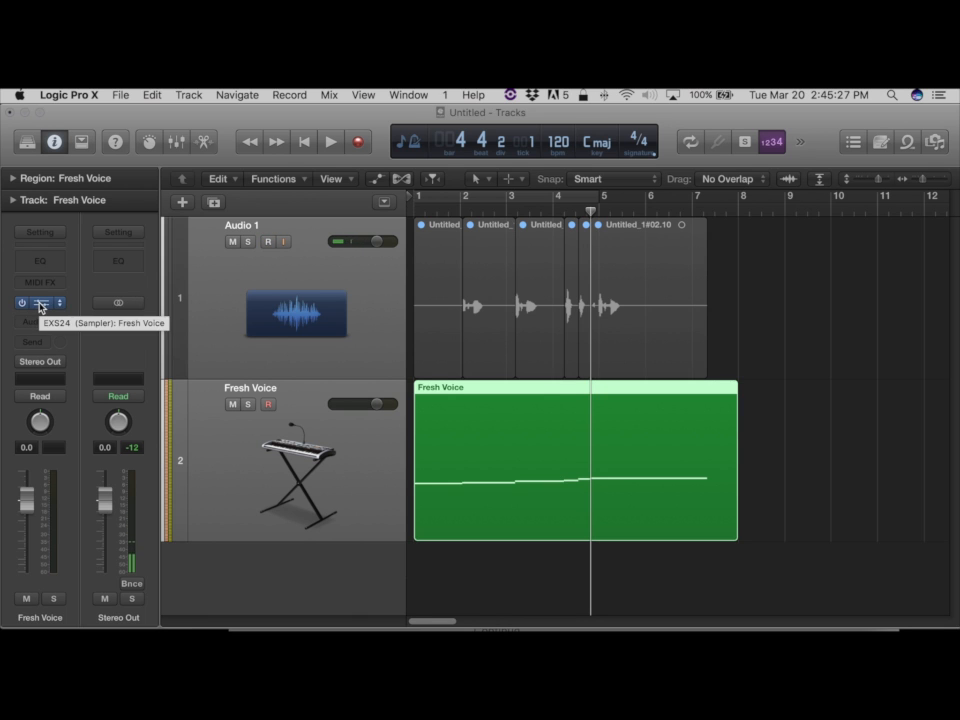
key(Return)
key(space)
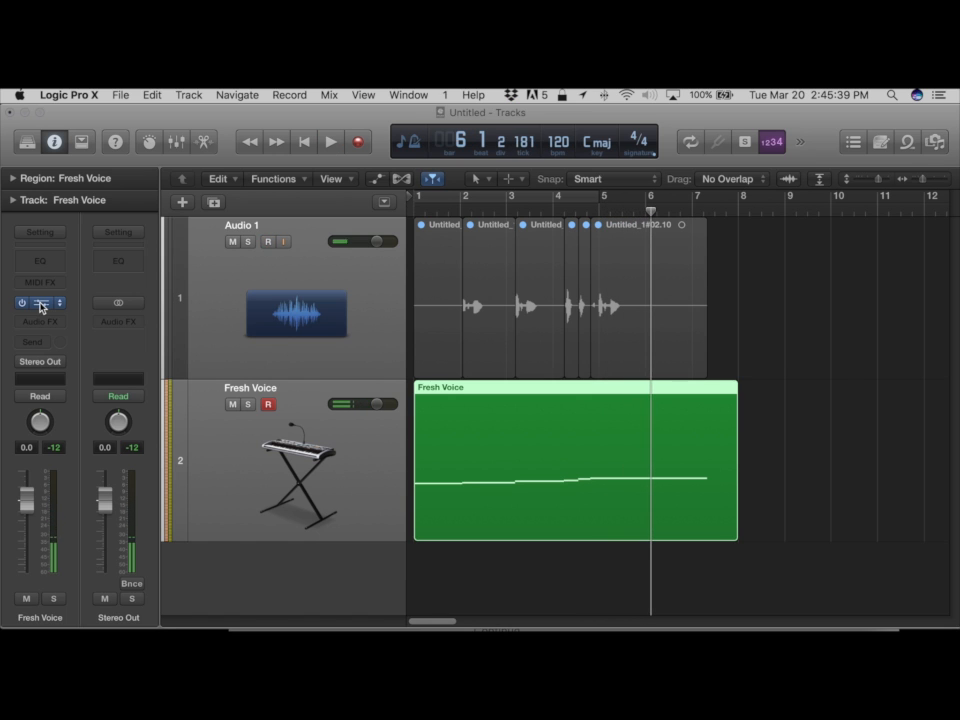
key(space)
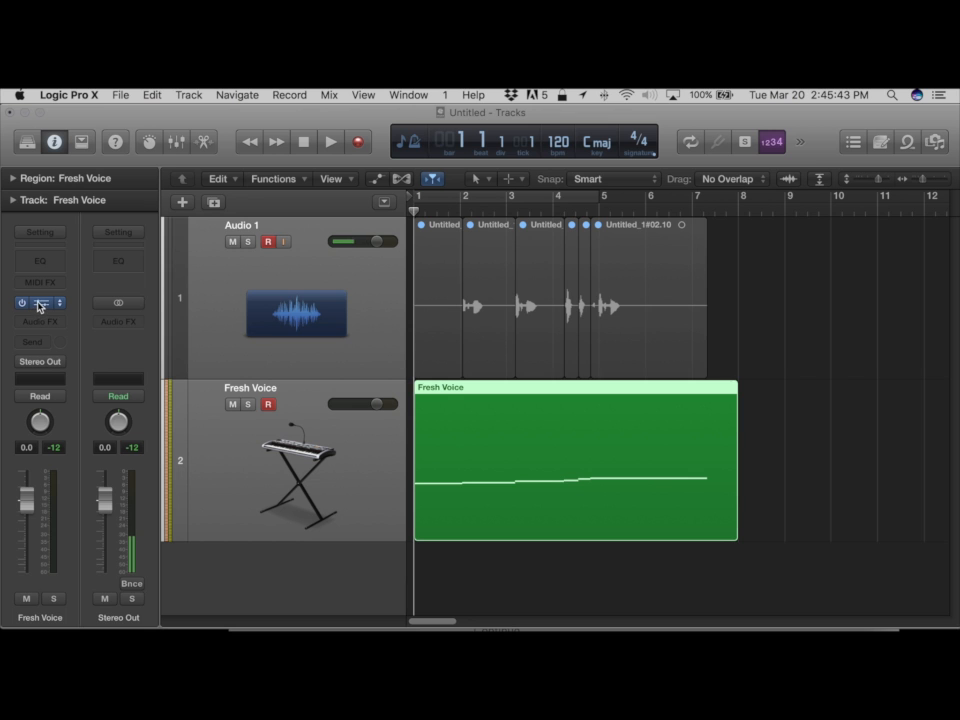
Open the EXS24 sampler of the Fresh Voice track and show its zones in the Instrument Editor
click(39, 302)
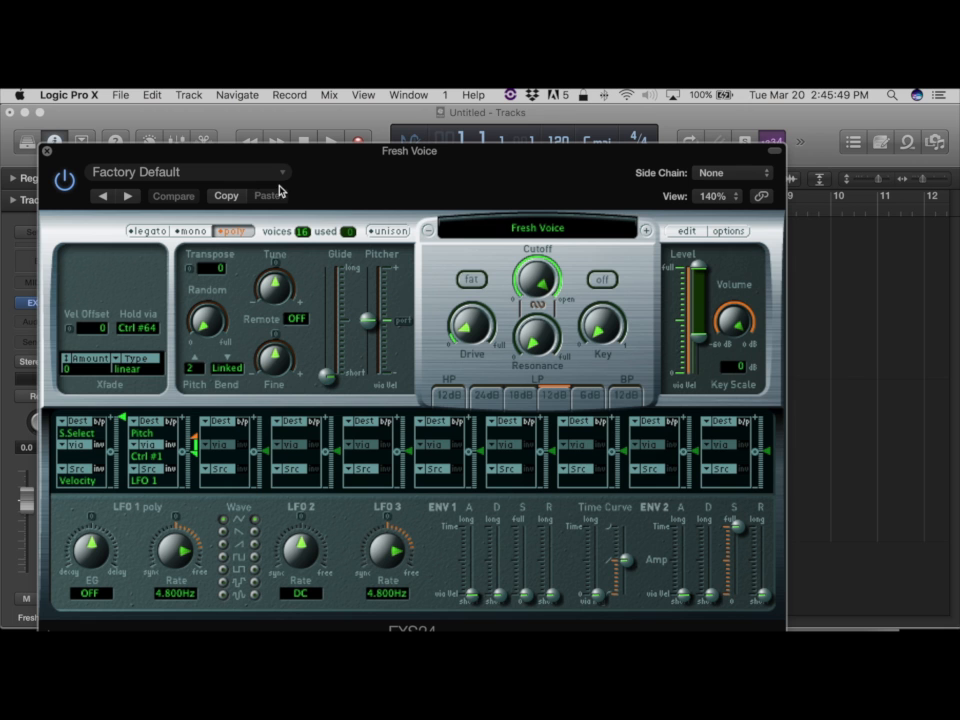
drag(318, 163, 340, 148)
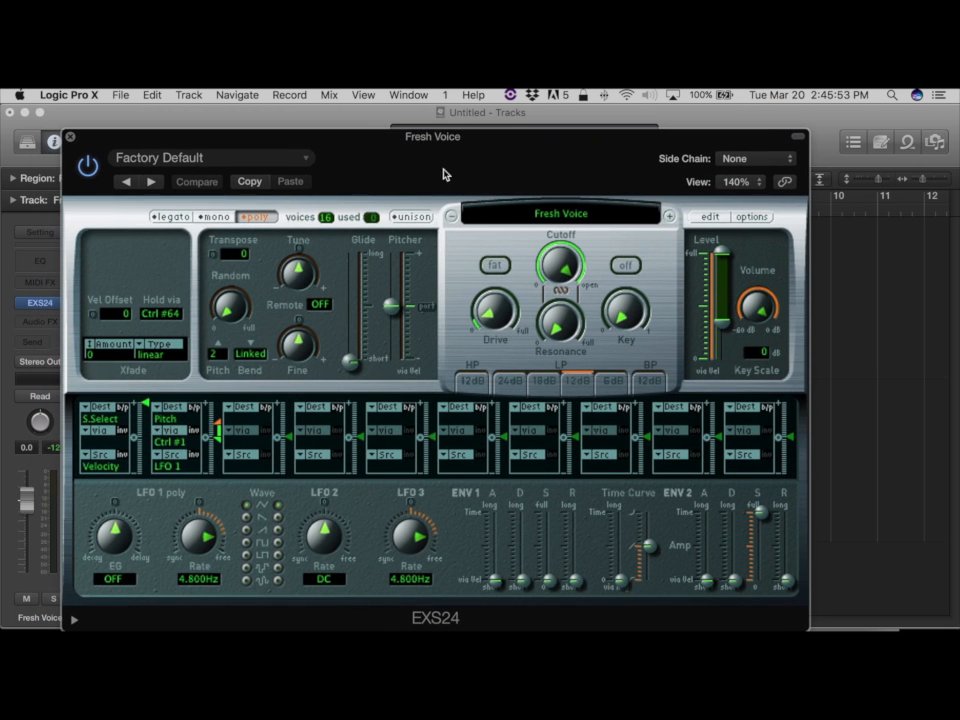
click(750, 217)
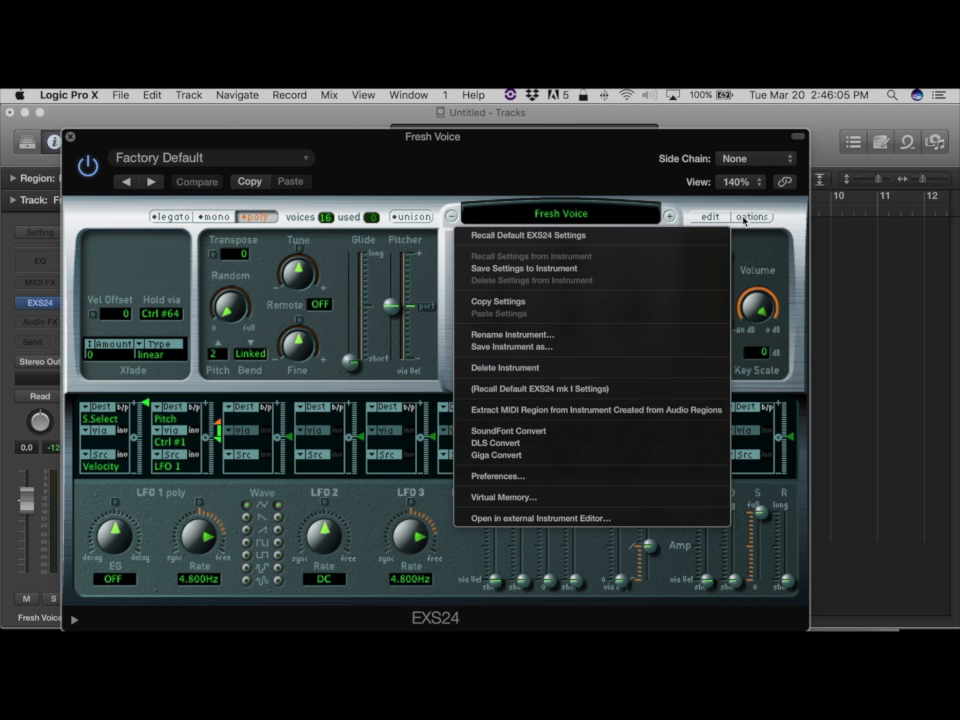
click(703, 217)
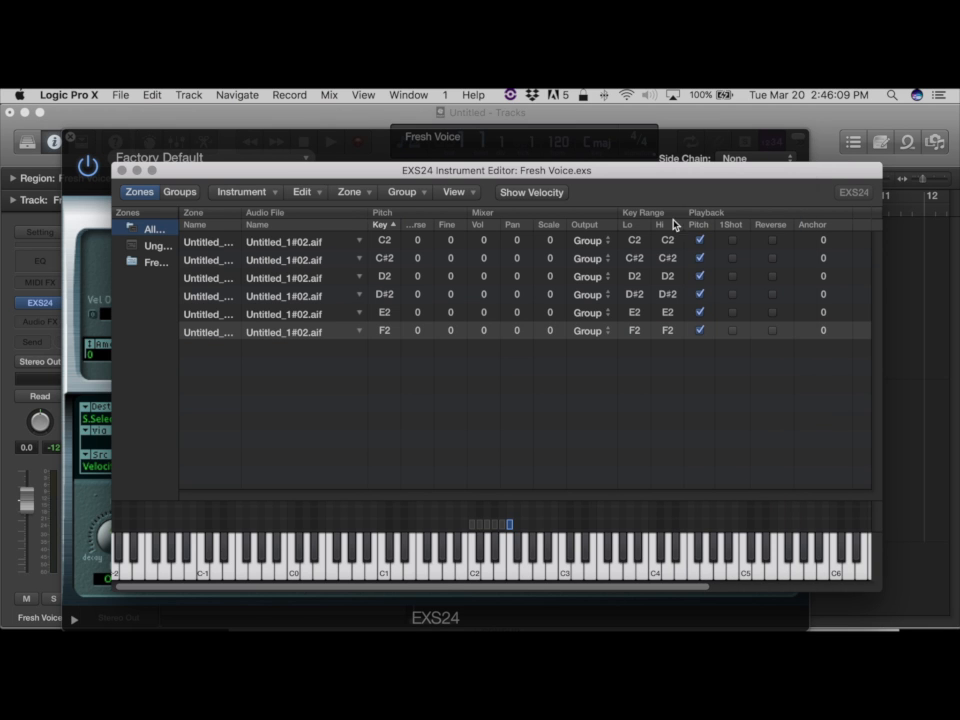
click(124, 170)
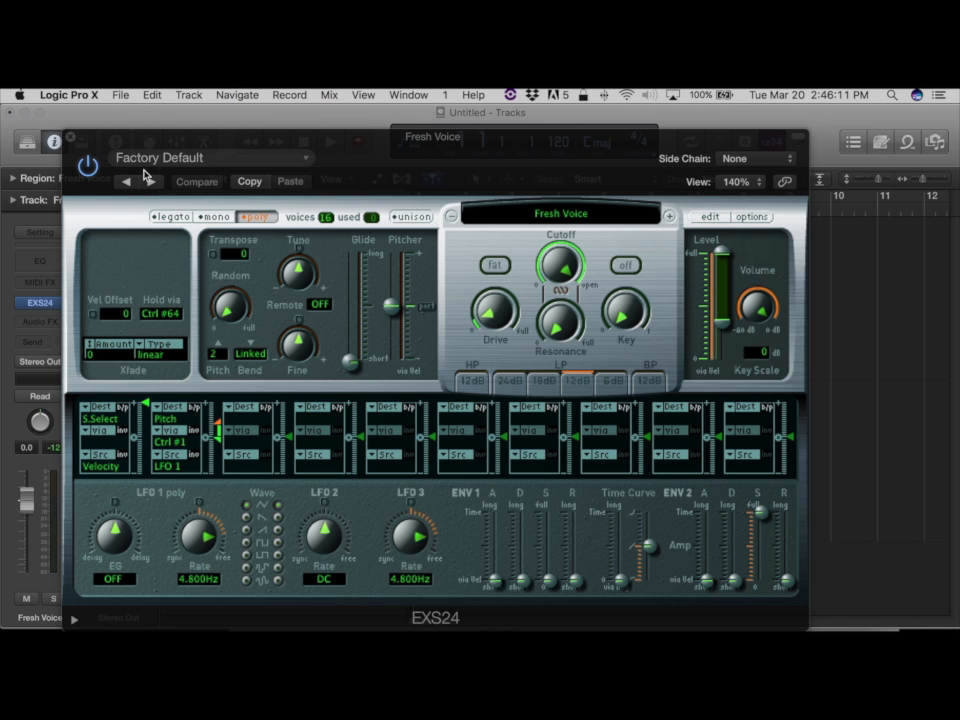
click(703, 218)
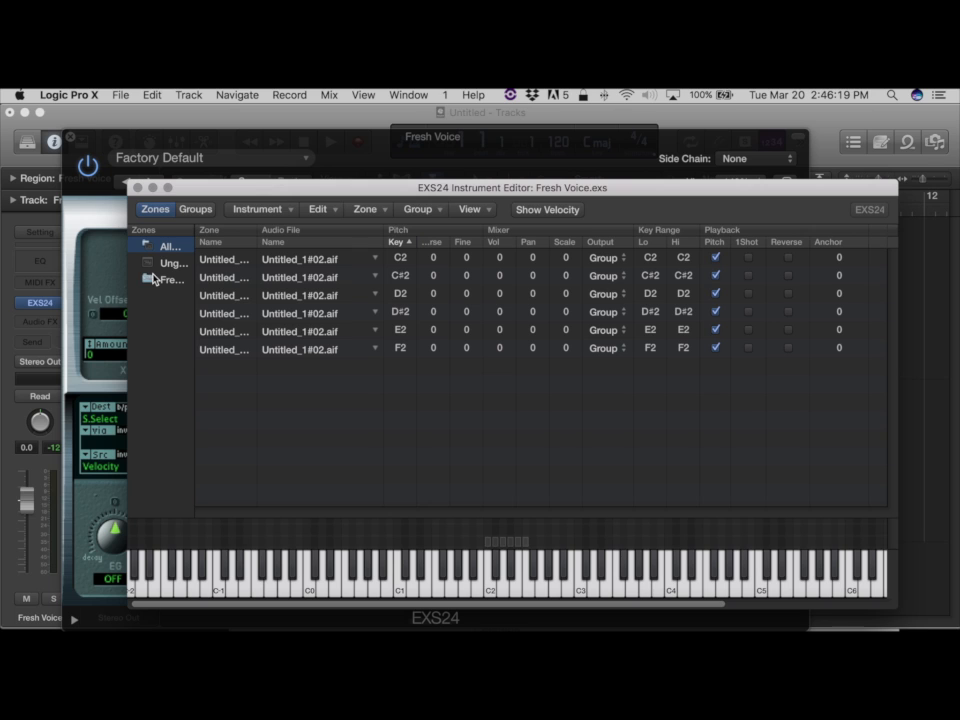
Check in the Advanced preferences which advanced tools and additional options are enabled, and close the preferences
click(75, 96)
mouse_move(92, 136)
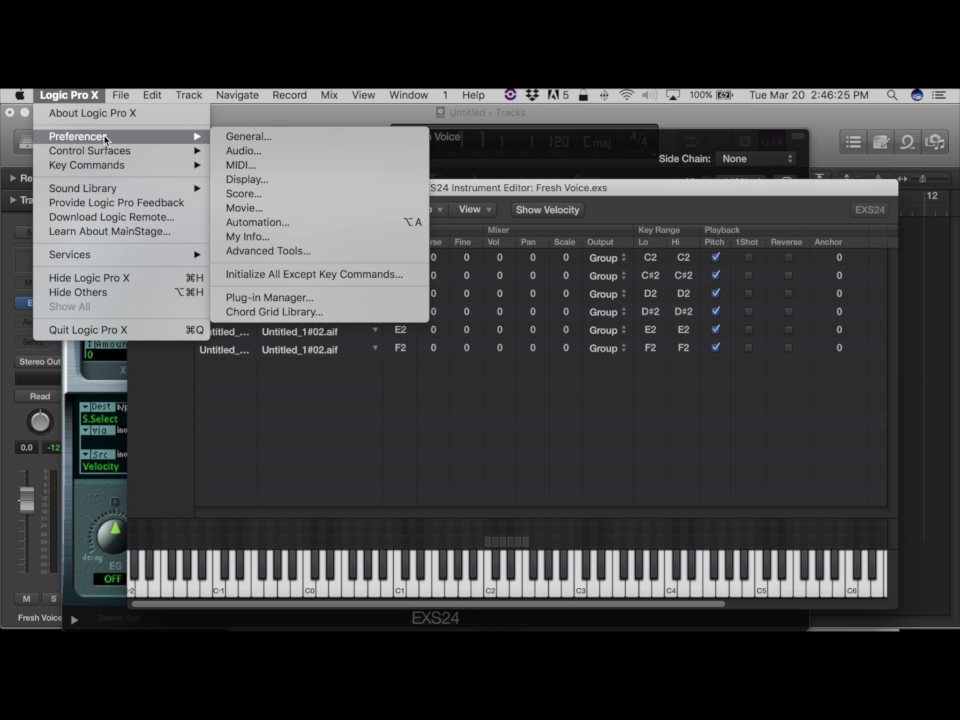
click(262, 251)
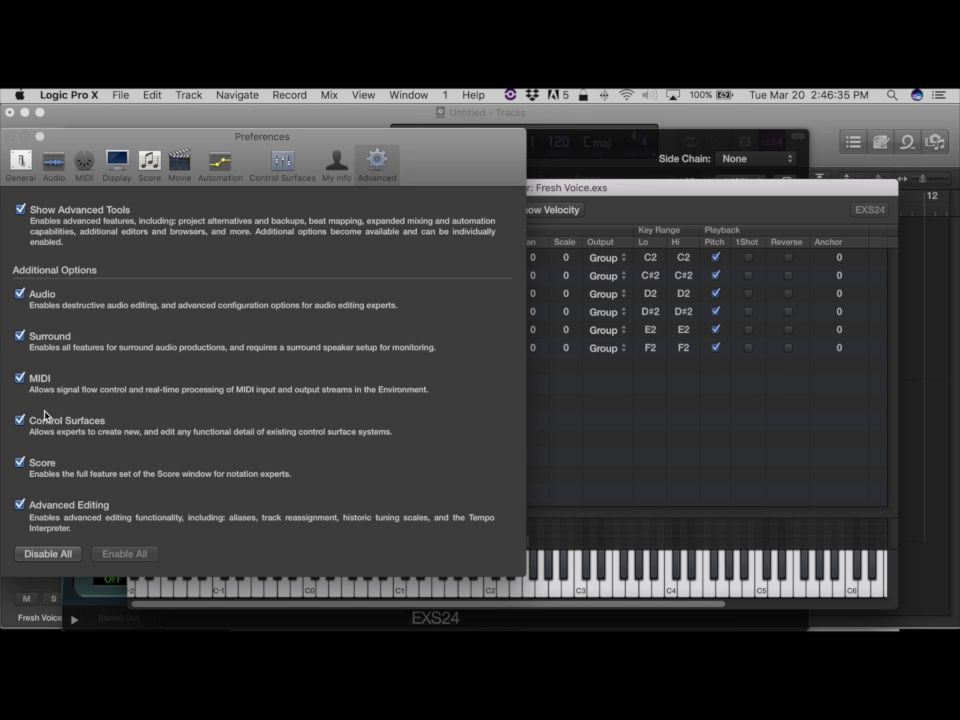
click(10, 137)
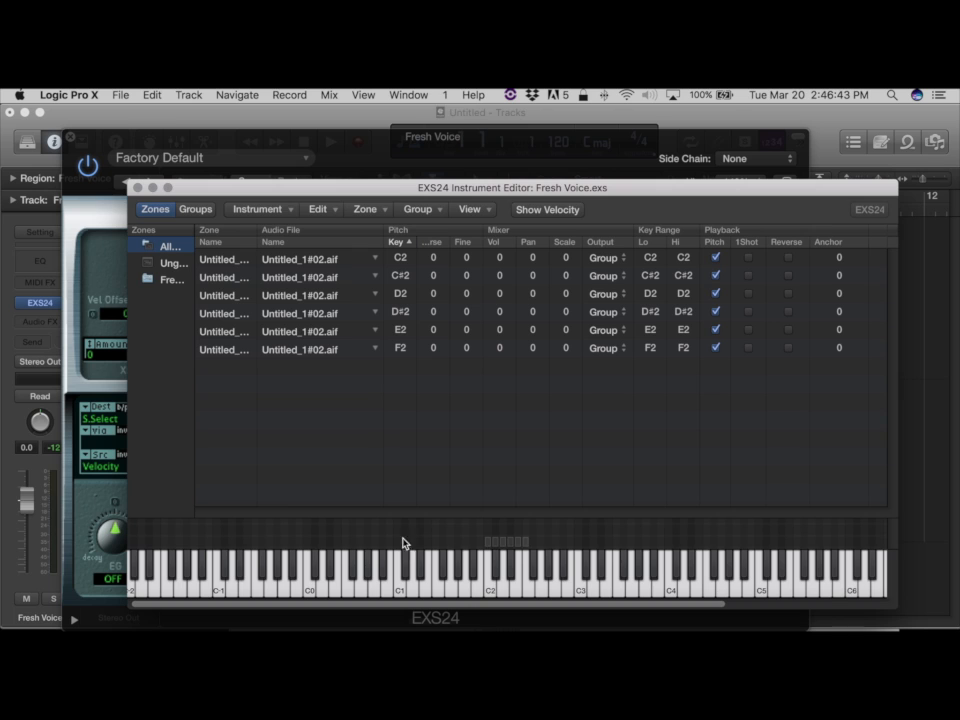
Audition the samples mapped to the keys C2 through F2 on the Instrument Editor's keyboard
click(489, 592)
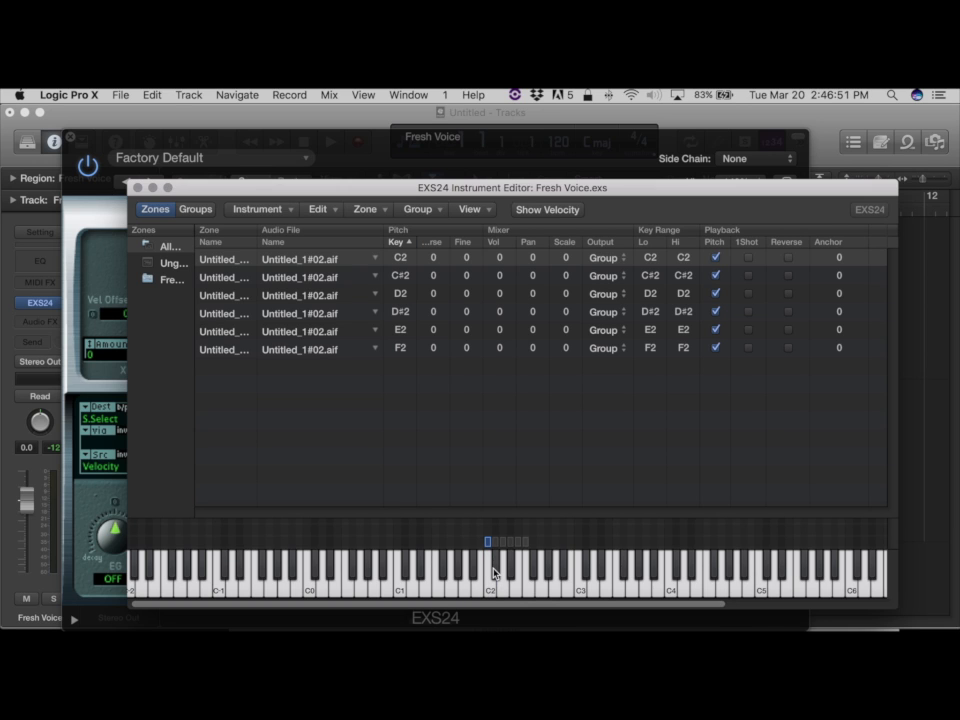
click(493, 570)
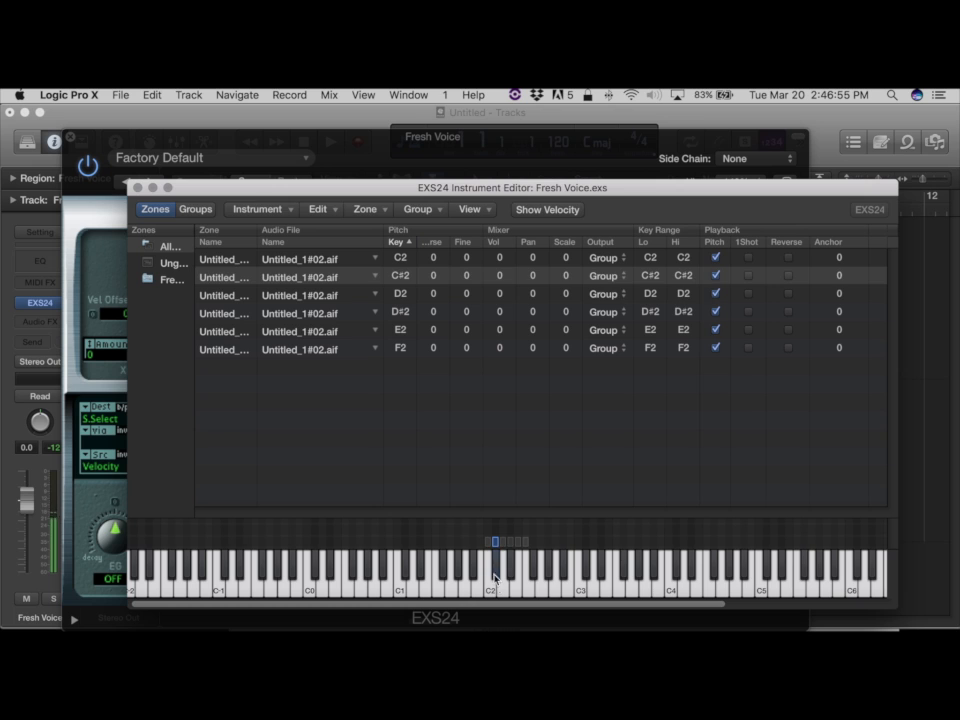
click(501, 592)
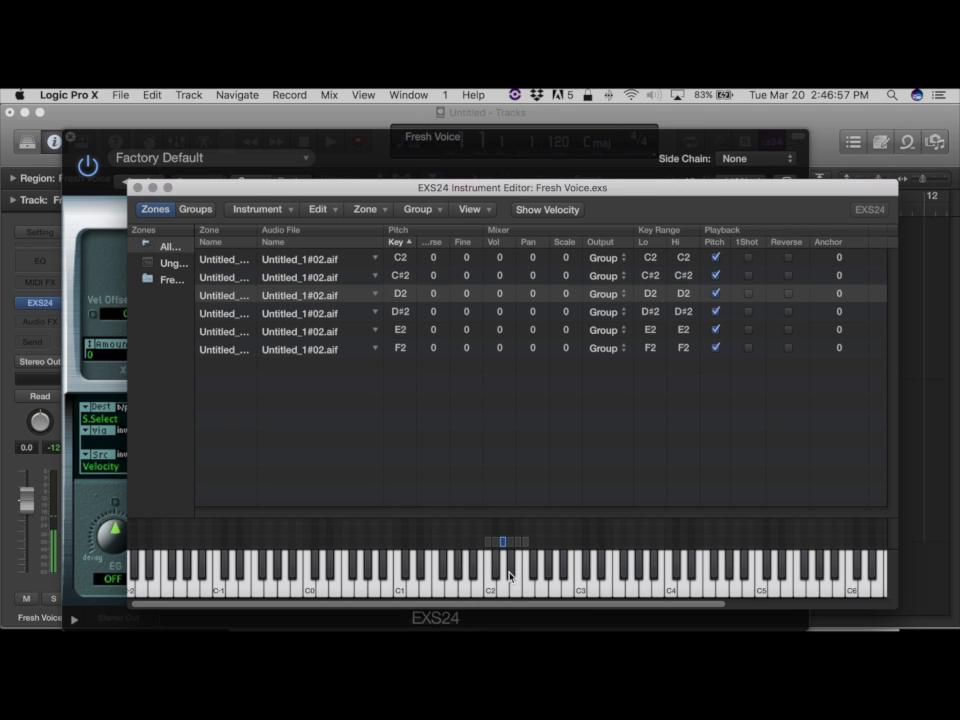
click(508, 572)
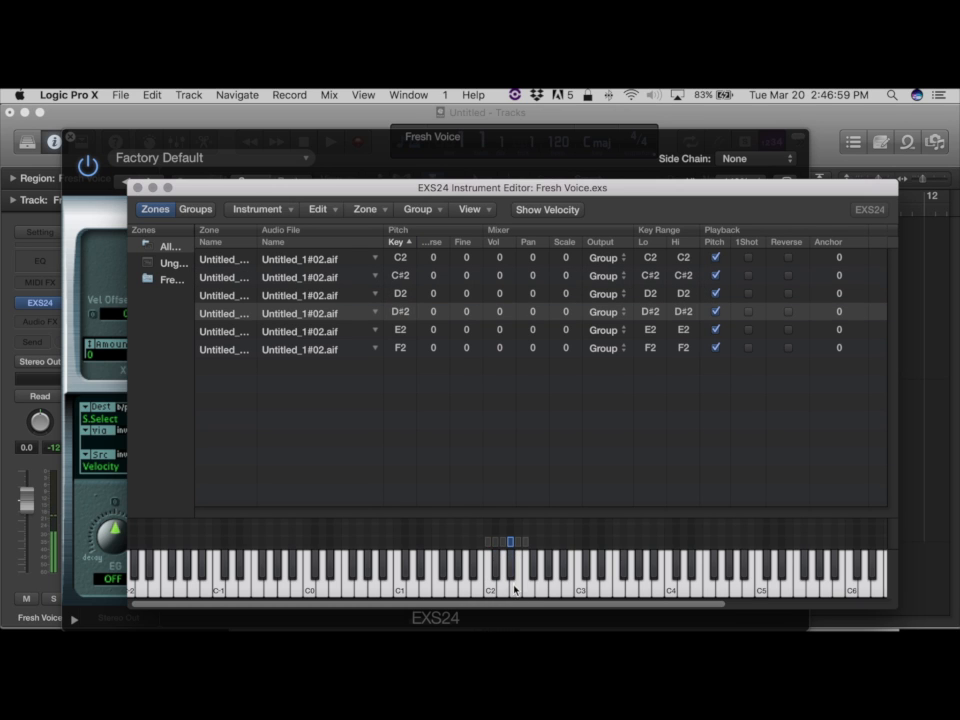
click(518, 585)
click(528, 582)
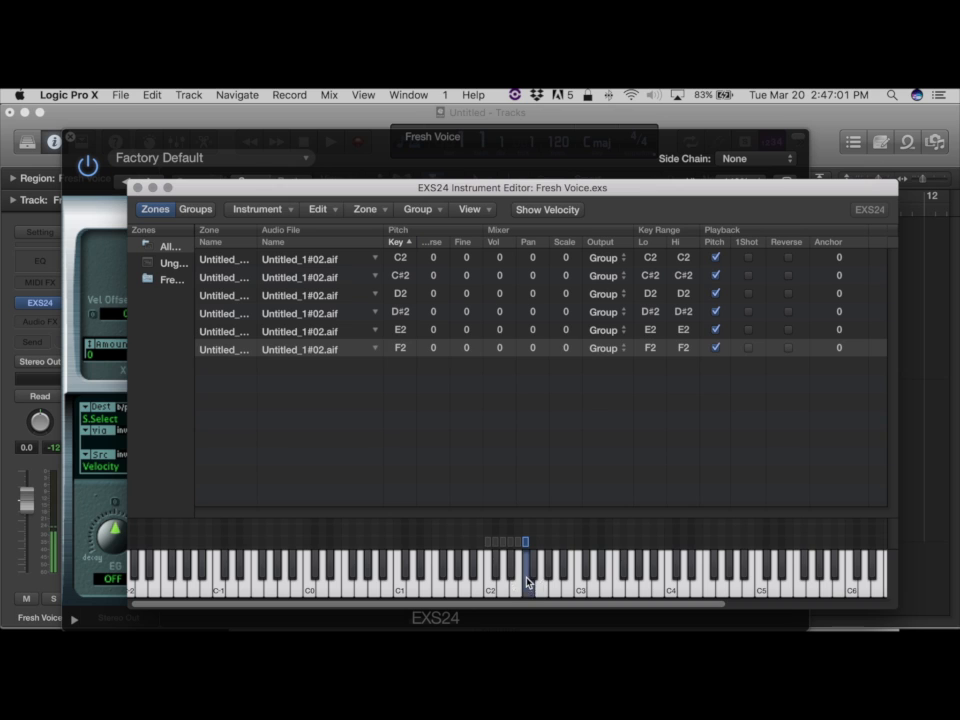
click(519, 586)
click(500, 592)
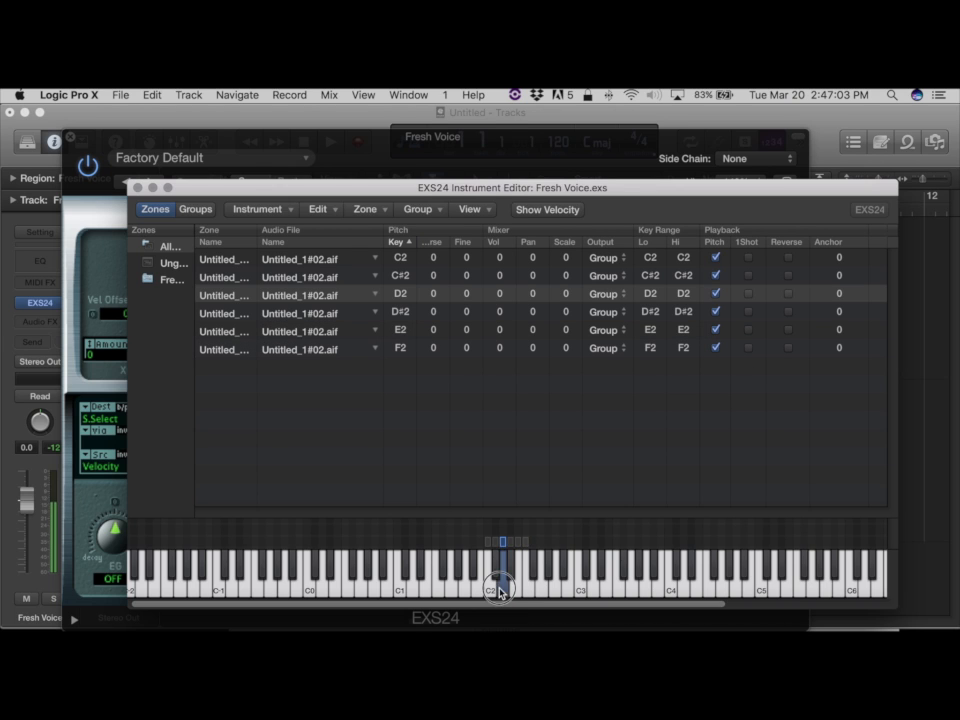
click(492, 593)
click(499, 590)
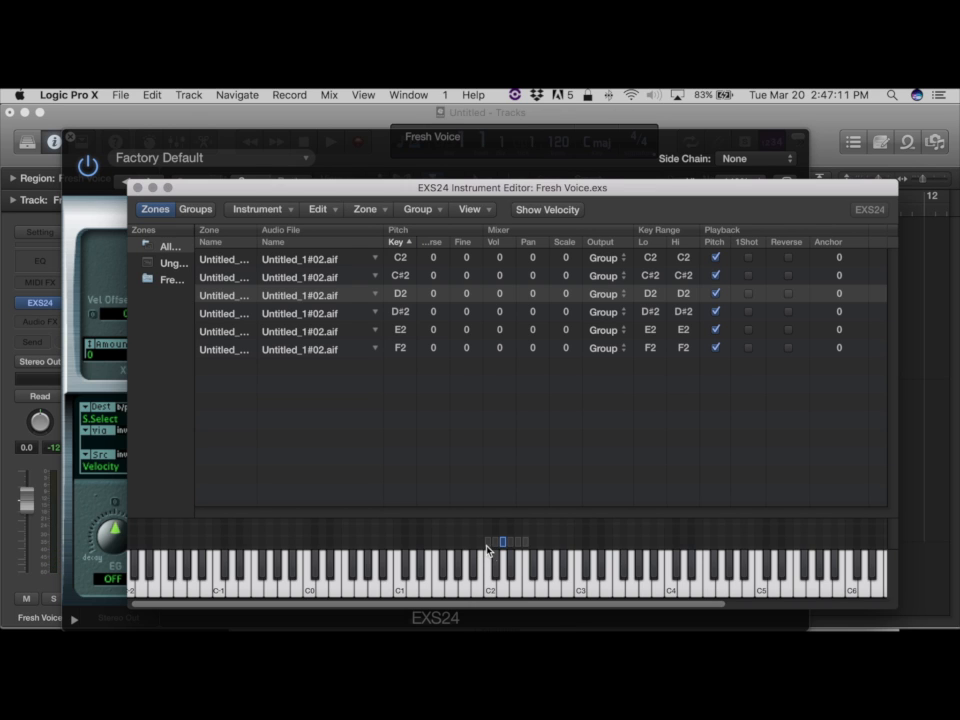
Delete the zone on C2 and move the C#2 zone's key range down to C2
click(488, 545)
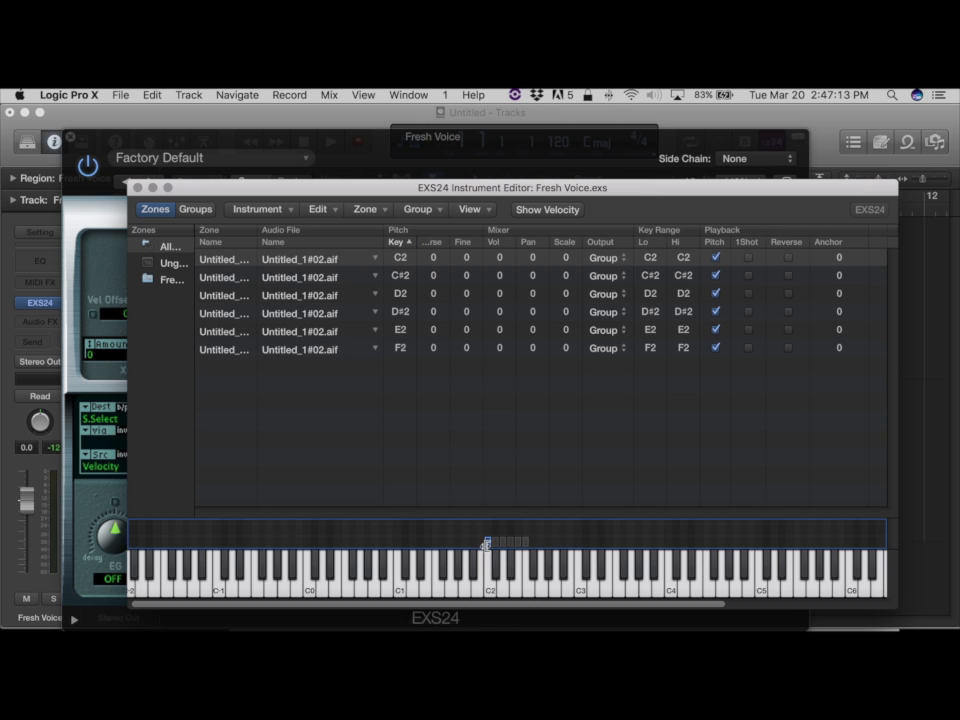
key(Delete)
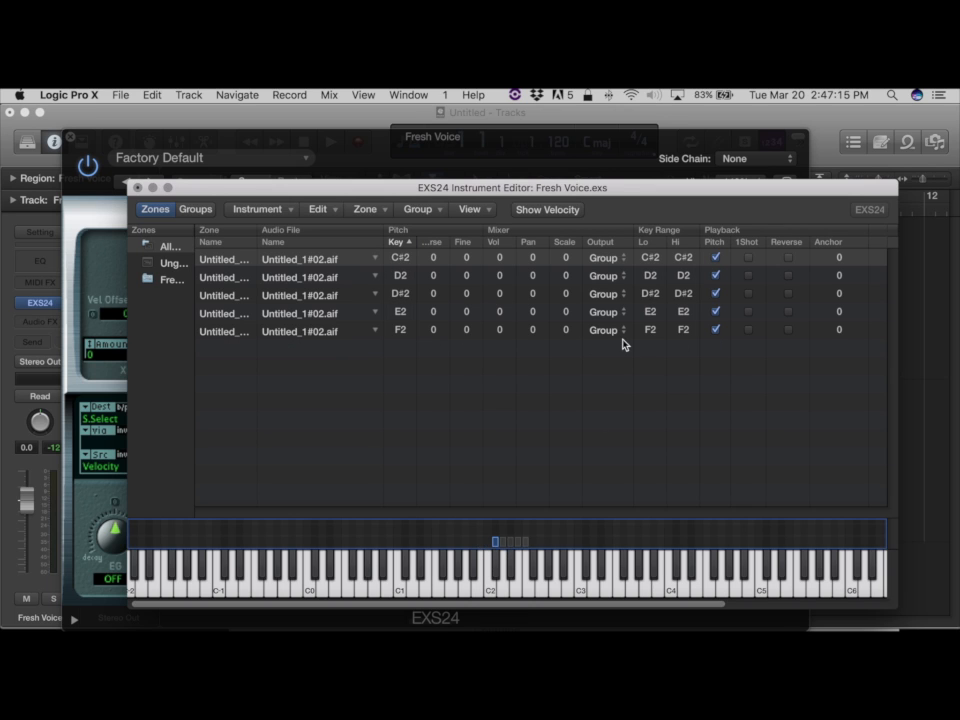
drag(495, 547, 485, 544)
Turn off Pitch for the zone mapped to C2 and audition its sample on the C2 key
click(487, 589)
click(487, 589)
click(487, 589)
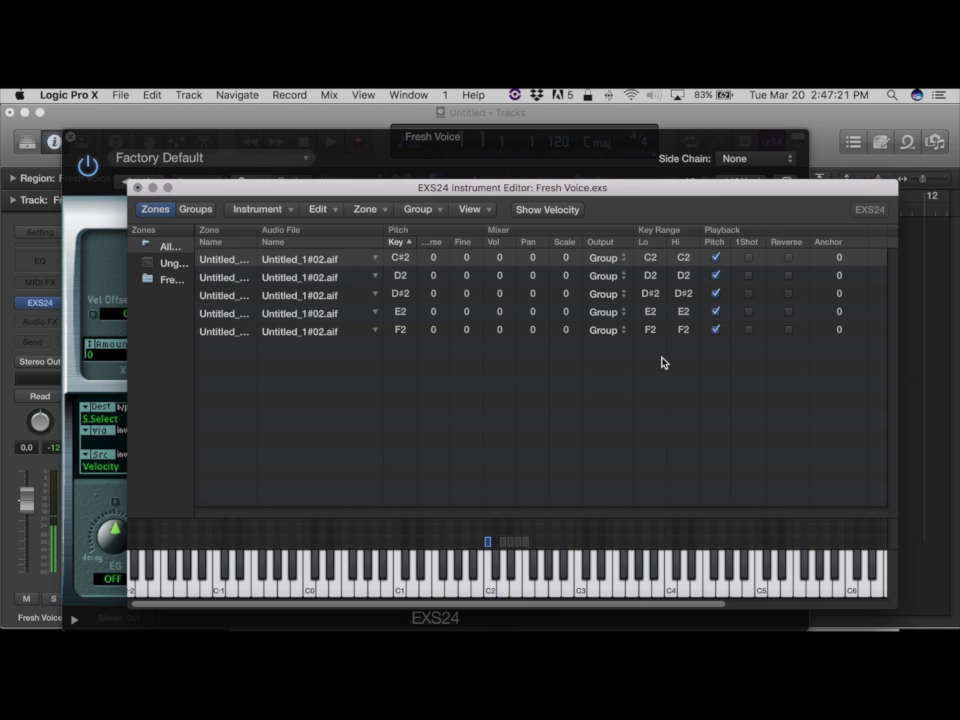
click(488, 590)
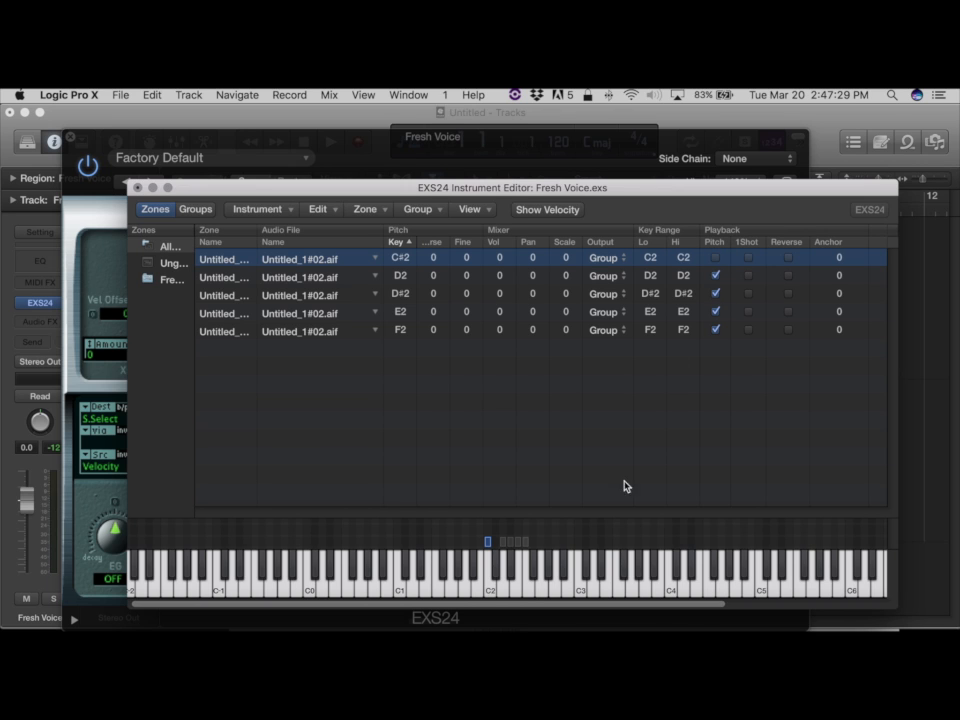
click(490, 590)
Move the last three zones up to F#2, G2 and G#2, and audition the D2 zone with Pitch turned off
click(514, 546)
mouse_move(510, 549)
mouse_down()
mouse_move(542, 543)
mouse_move(503, 543)
mouse_up()
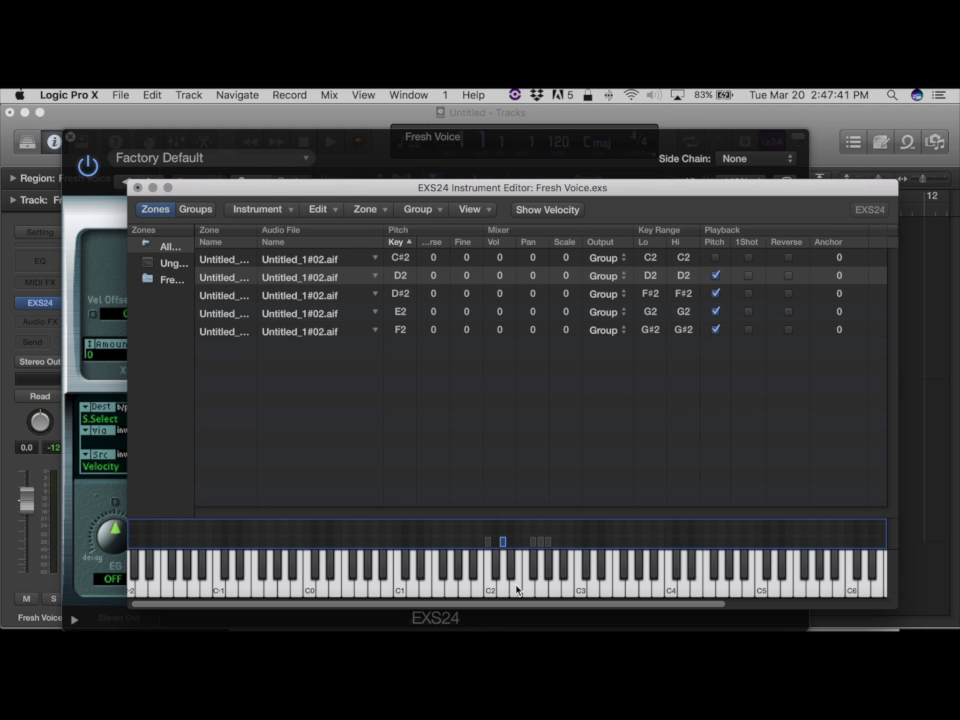
click(503, 586)
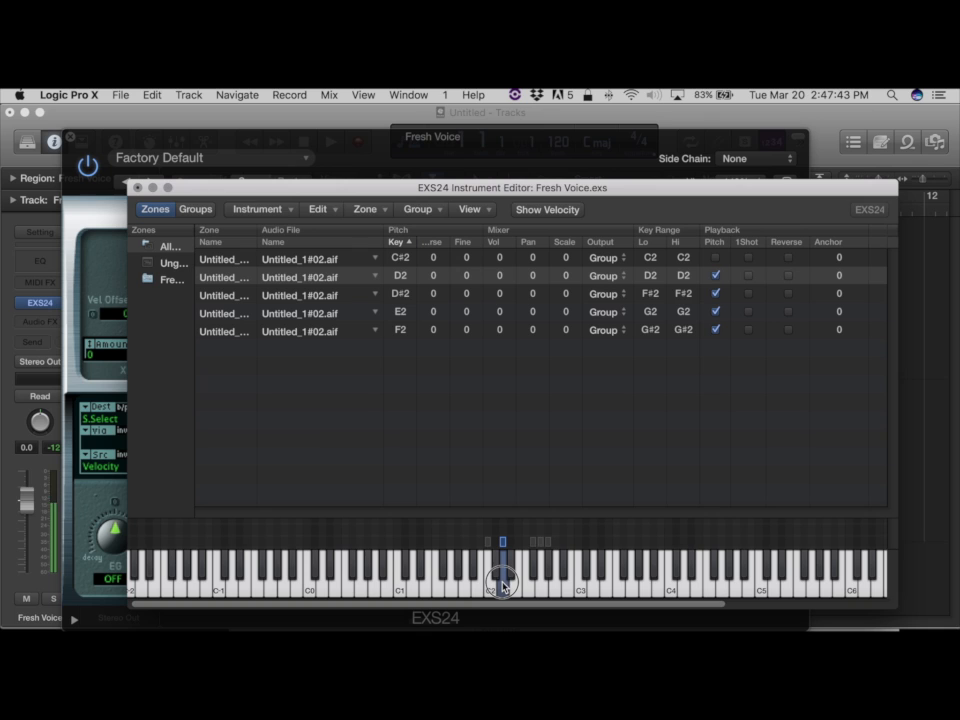
click(716, 276)
click(503, 587)
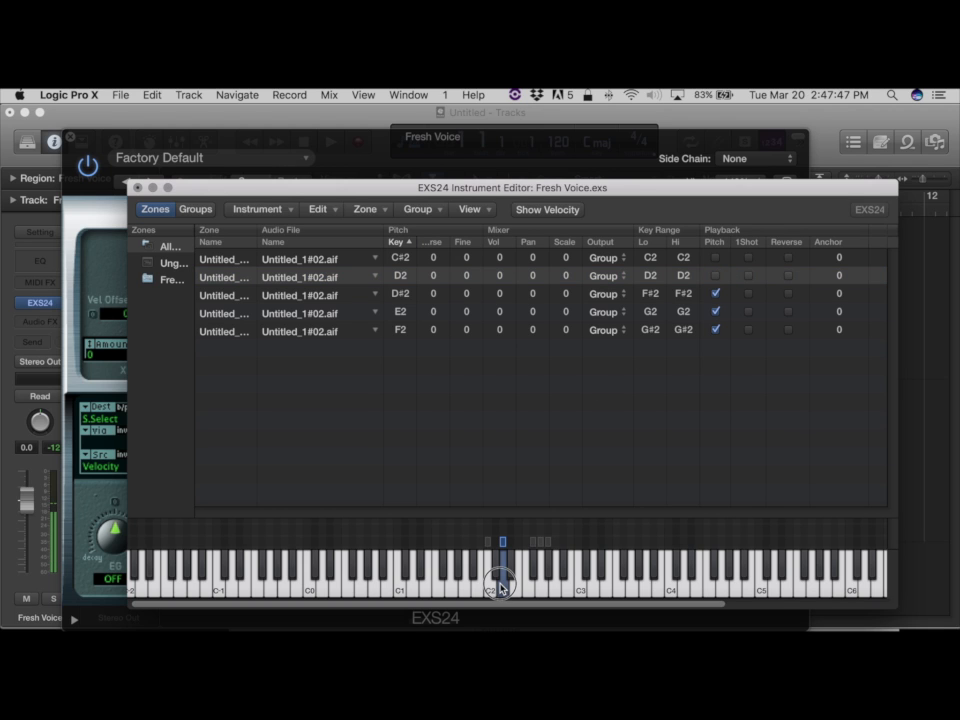
Try 1Shot playback on the D2 zone by auditioning it, and switch 1Shot off again
click(747, 279)
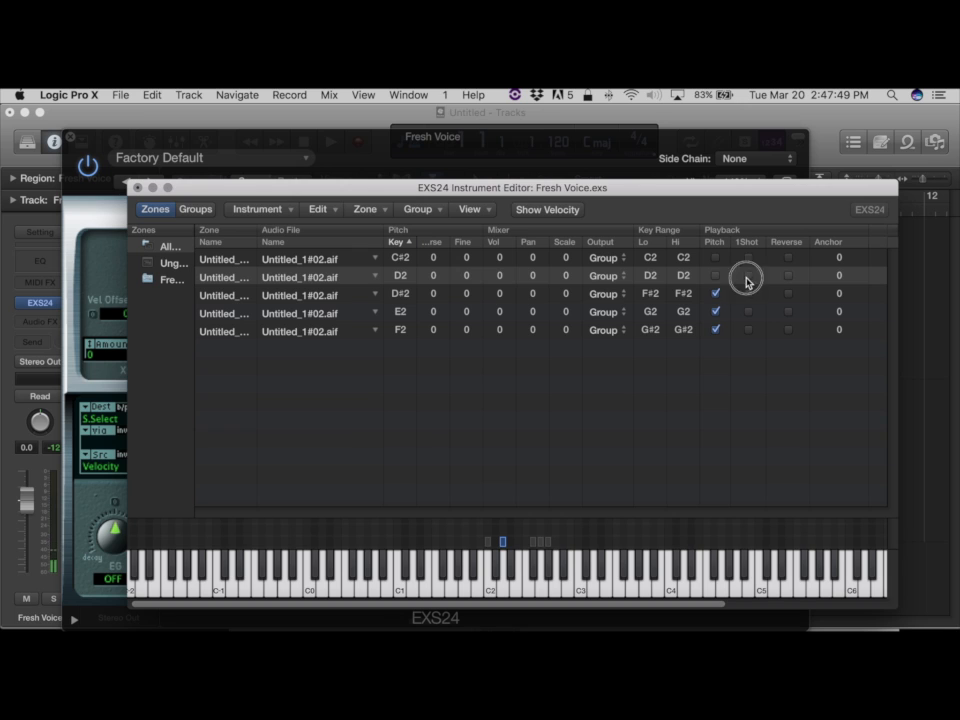
click(503, 587)
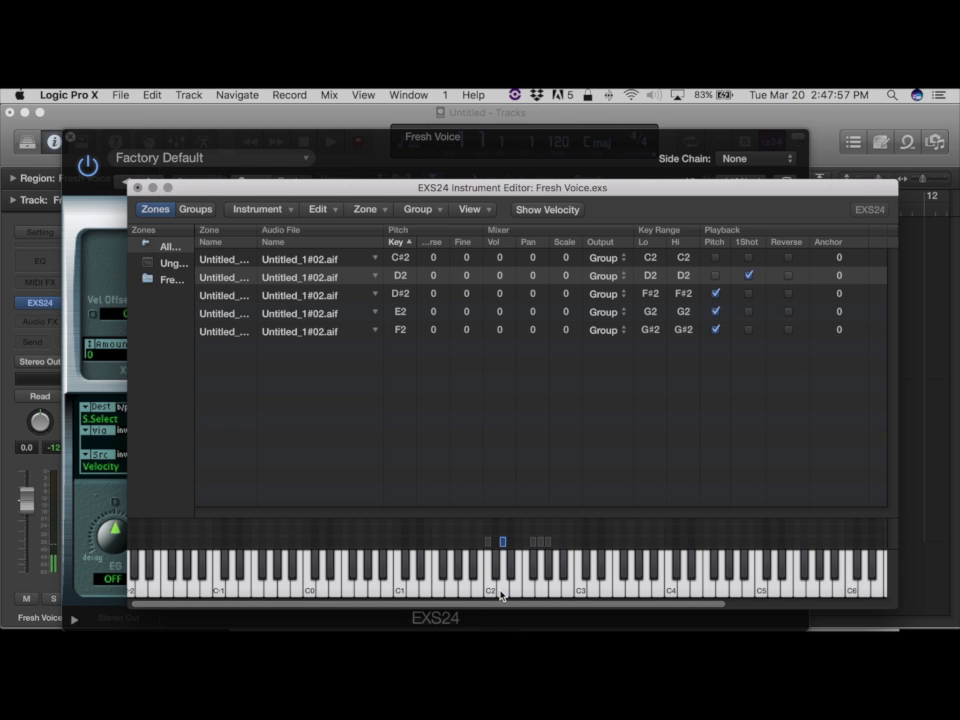
click(499, 588)
click(751, 277)
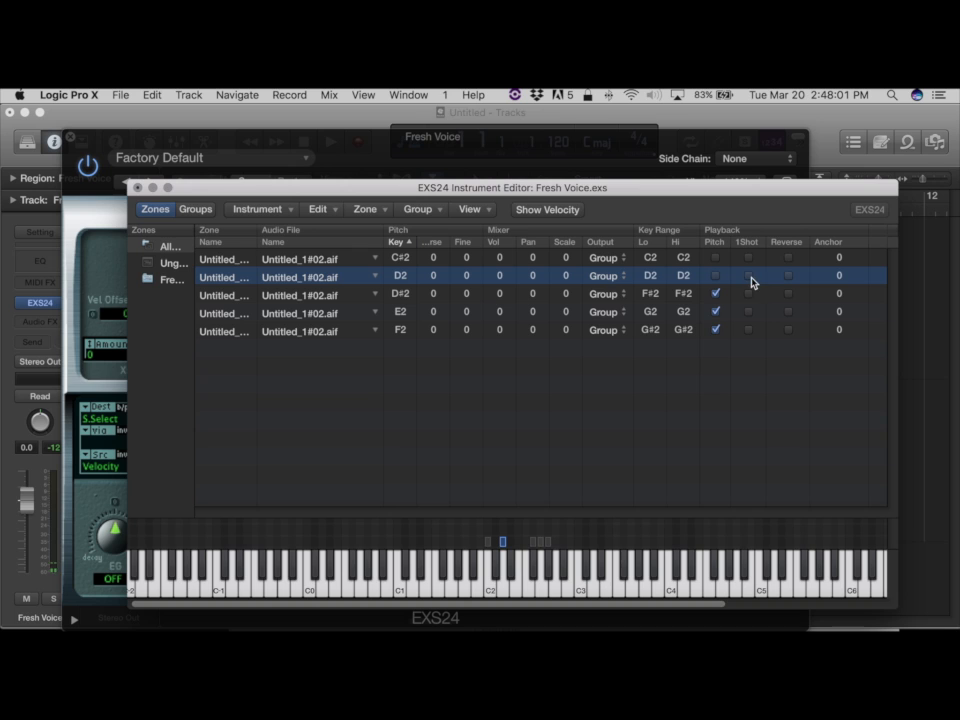
Try Reverse playback on the D2 zone by auditioning it, and switch Reverse off again
click(789, 280)
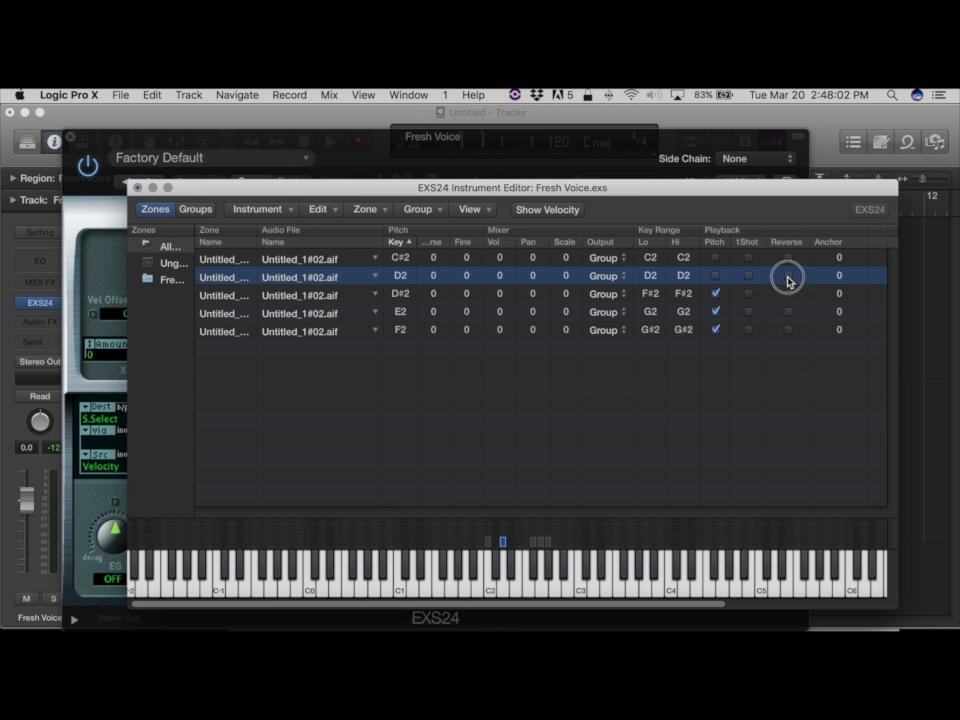
click(503, 593)
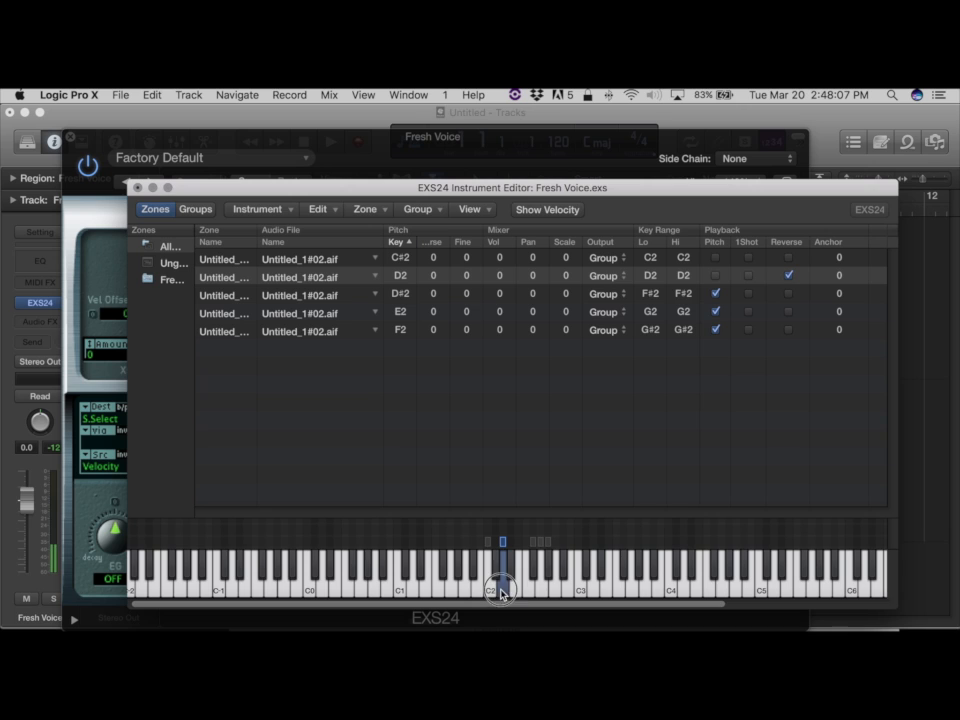
click(789, 275)
click(789, 276)
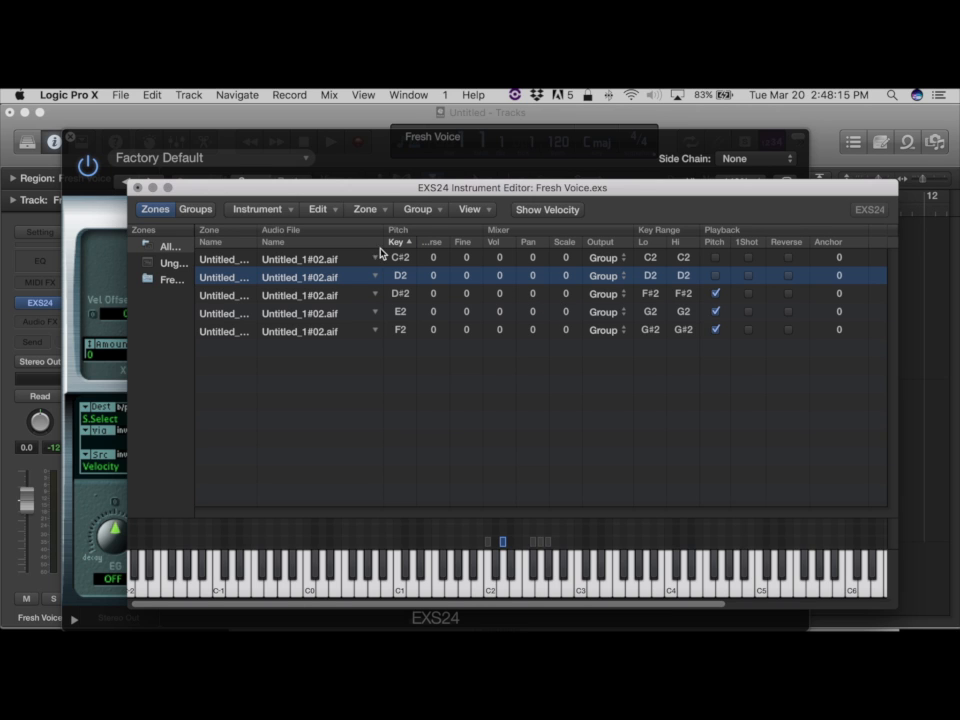
Save the Fresh Voice instrument
click(247, 211)
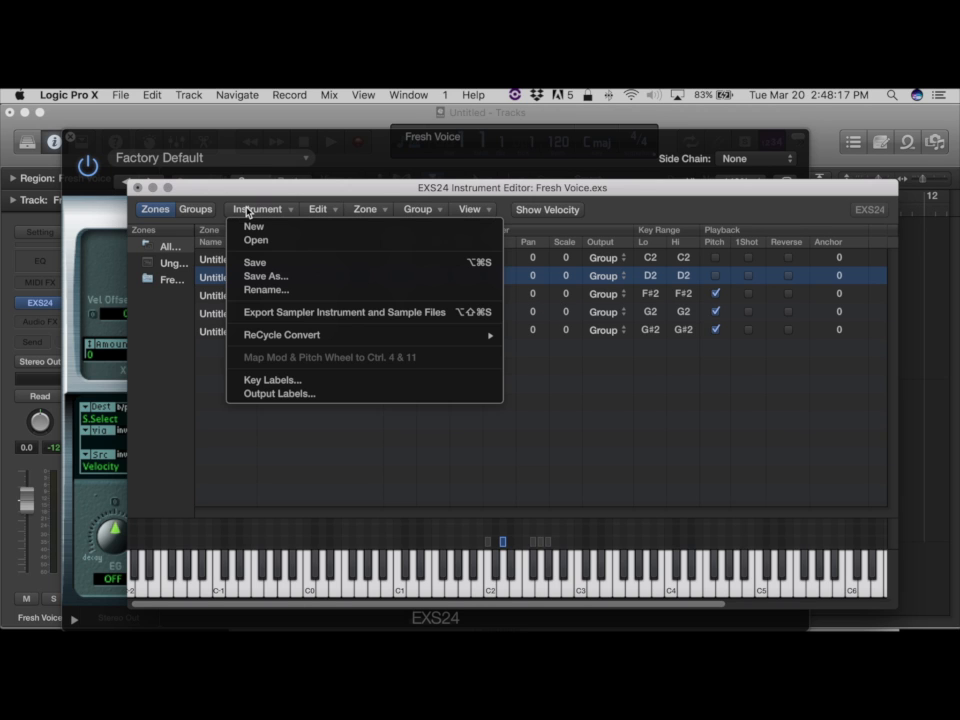
click(256, 264)
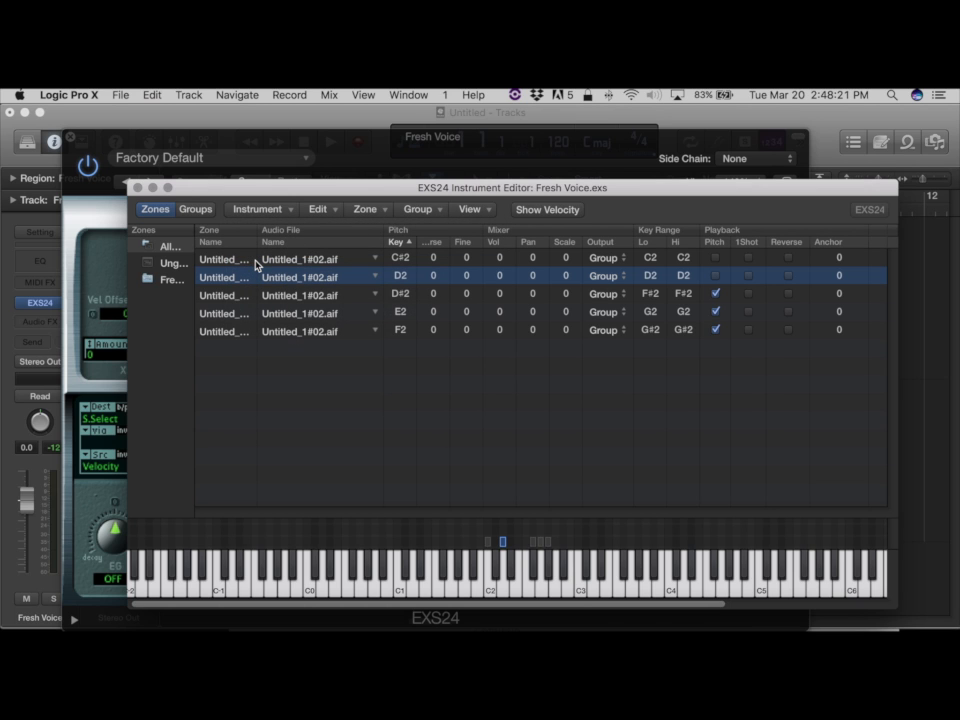
Move the last three zones down so they are mapped to E2, F2 and G2
mouse_move(535, 548)
mouse_down()
mouse_move(517, 547)
mouse_move(537, 547)
mouse_move(528, 548)
mouse_up()
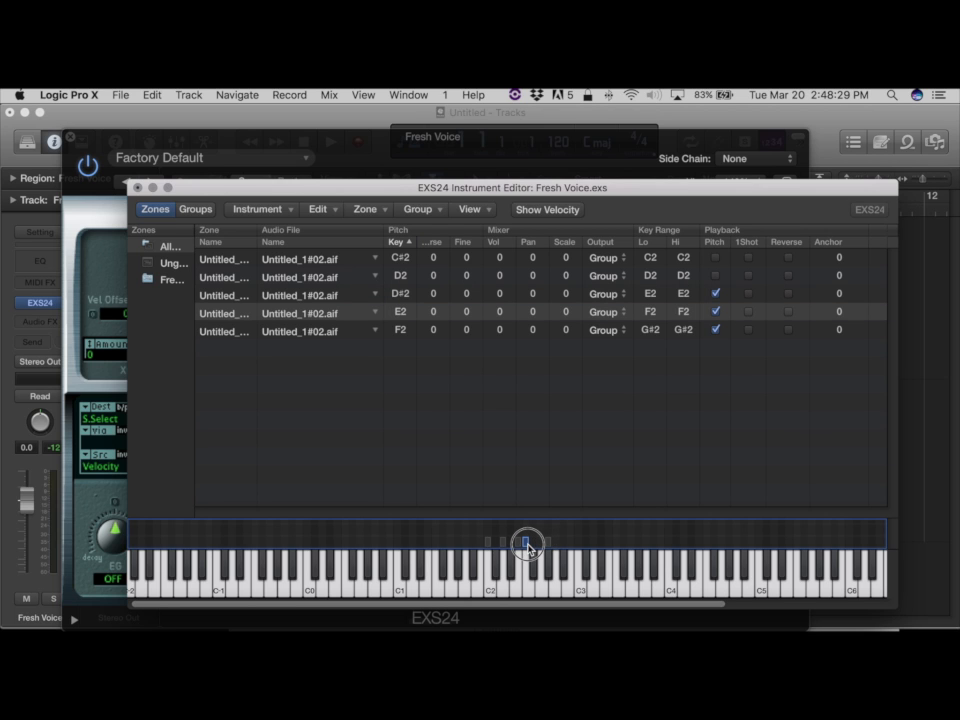
click(547, 547)
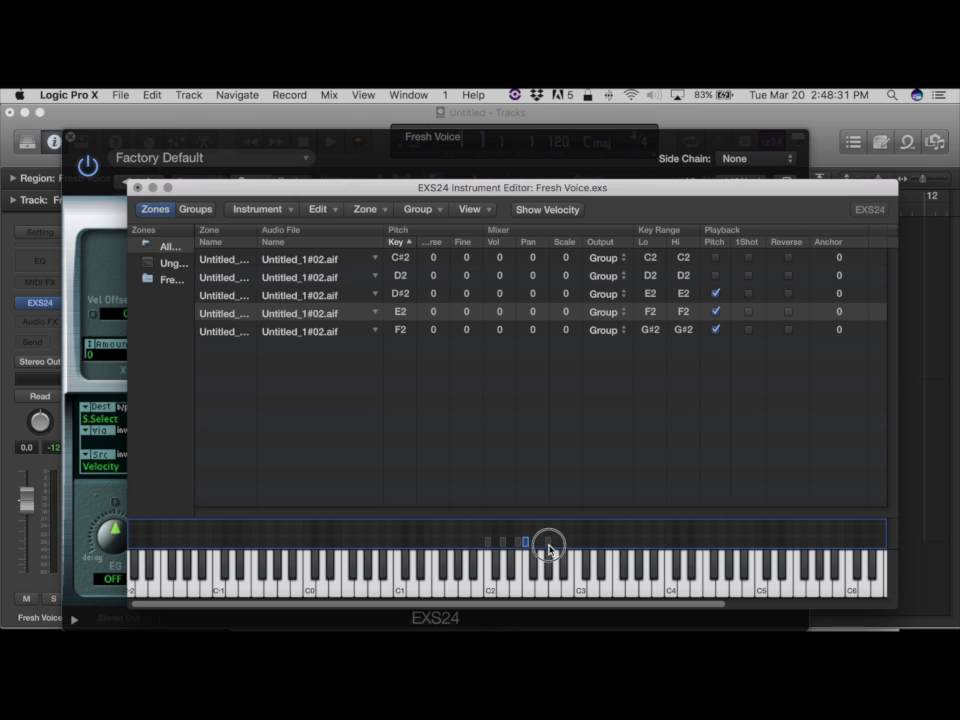
drag(547, 547, 541, 543)
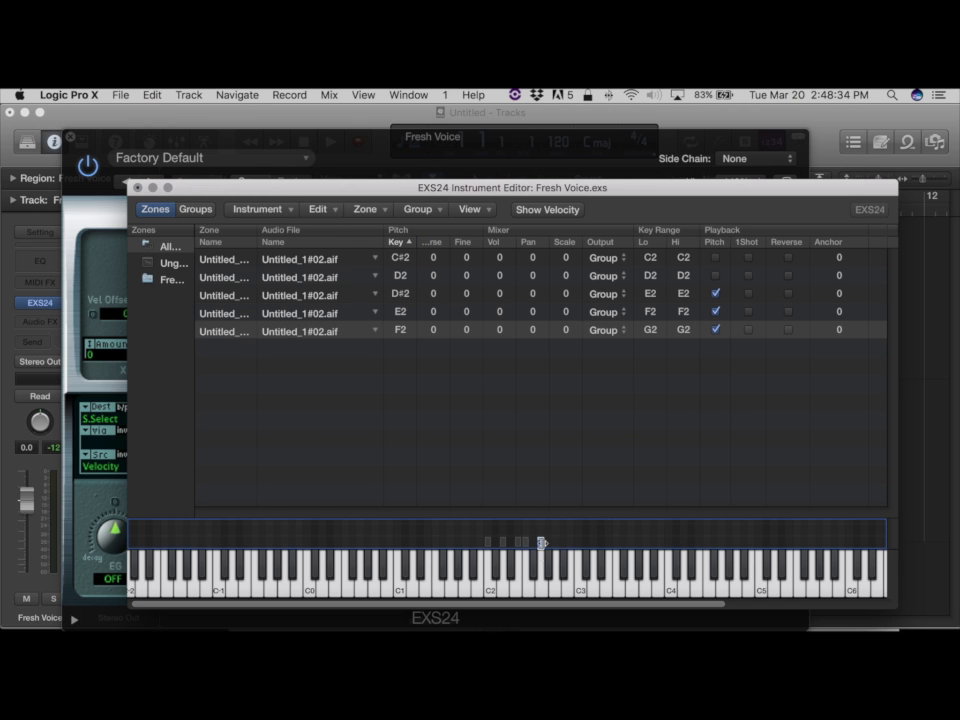
Audition the samples on C2, D2, E2, F2 and G2 using the Instrument Editor's keyboard
click(488, 585)
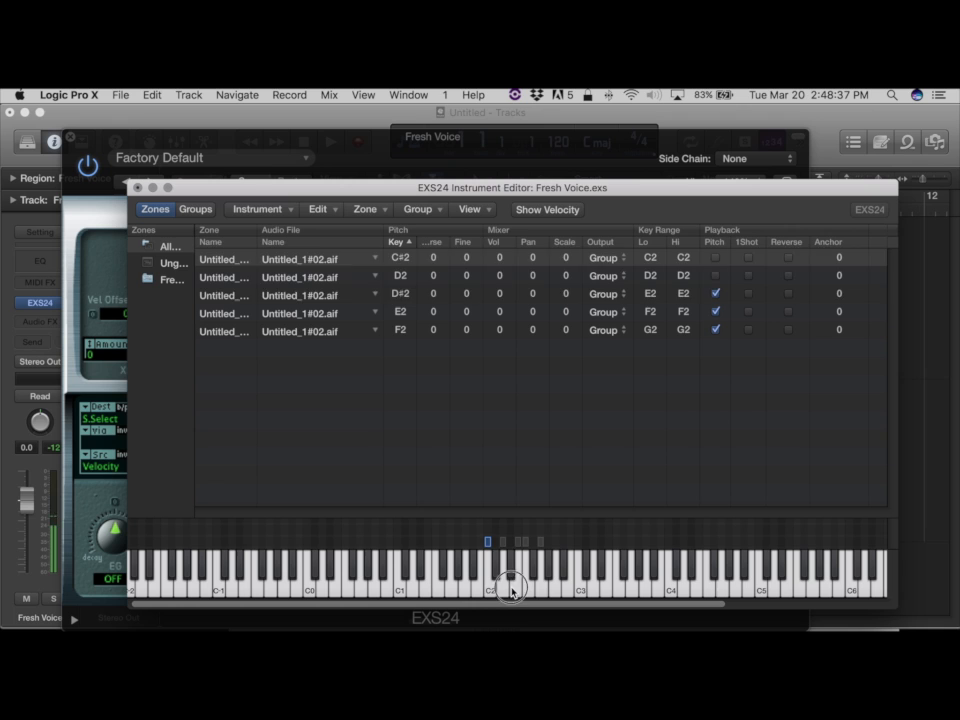
click(514, 583)
click(500, 585)
click(517, 583)
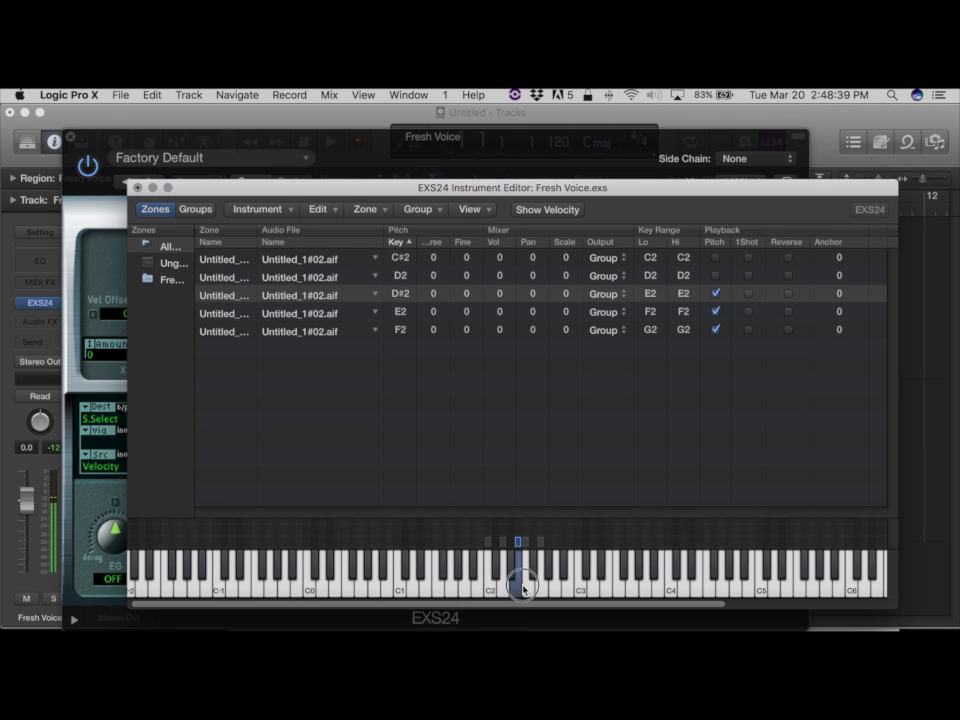
click(529, 586)
click(540, 582)
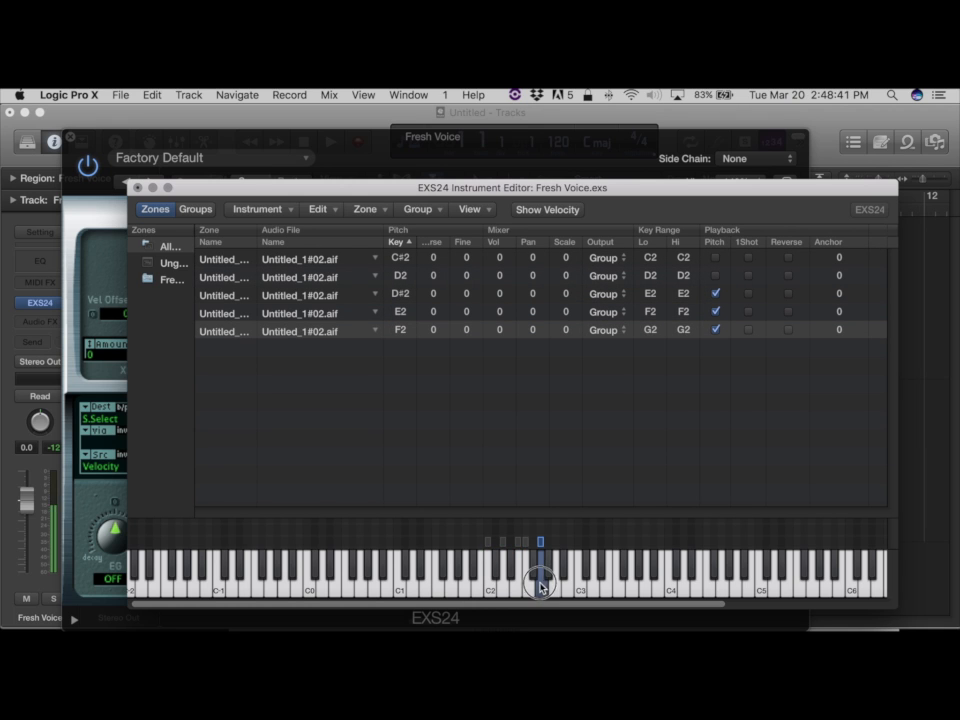
Turn off Pitch for the zones mapped to E2, F2 and G2
click(716, 294)
click(715, 312)
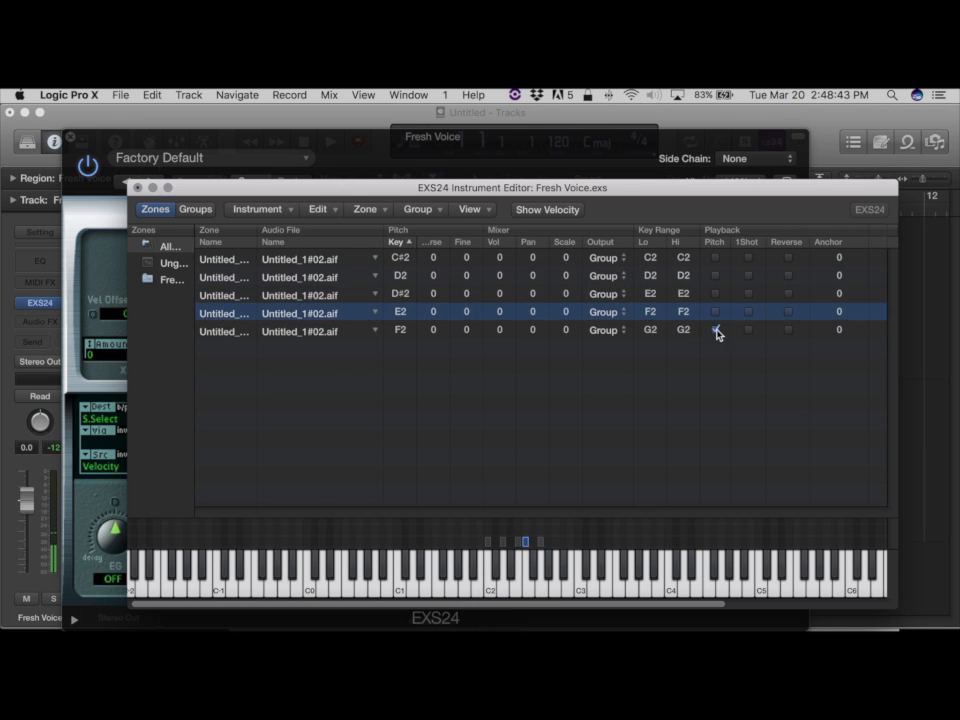
click(715, 330)
Audition the remapped samples between D2 and G2 with Pitch turned off
click(540, 598)
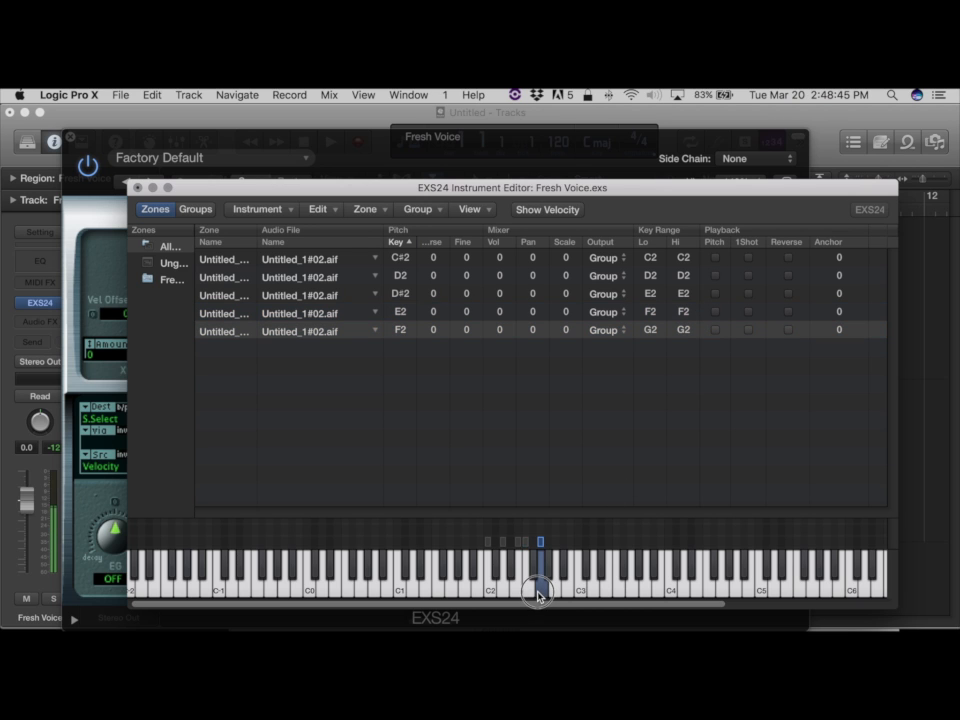
click(526, 586)
click(503, 584)
click(529, 588)
drag(529, 583, 501, 592)
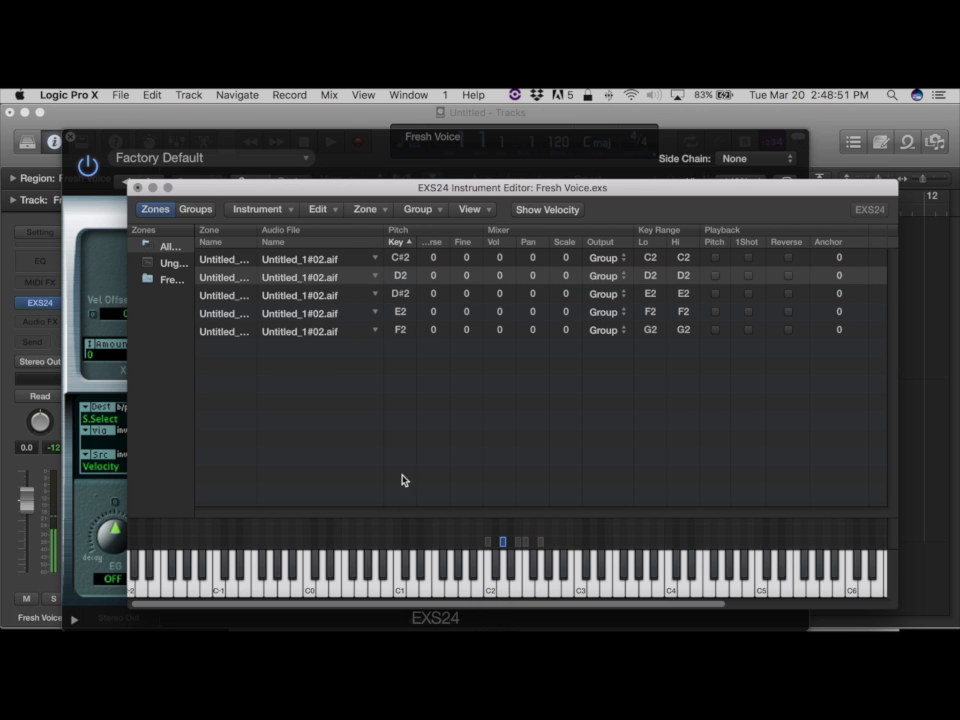
Close the Instrument Editor, saving the changes to Fresh Voice.exs, and close the EXS24 plug-in window
click(137, 188)
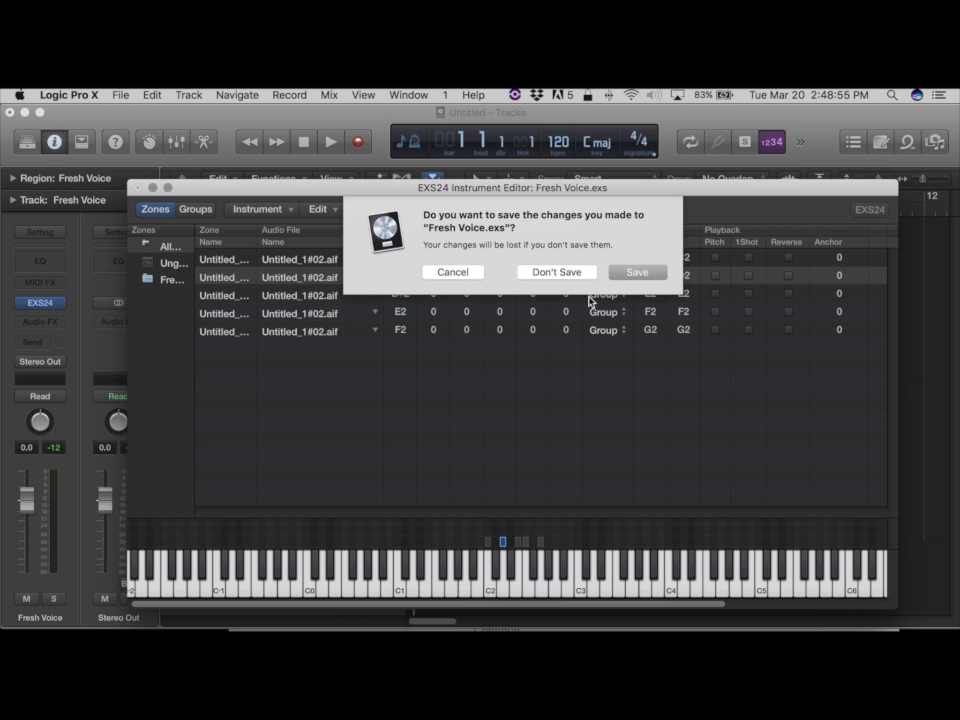
click(620, 275)
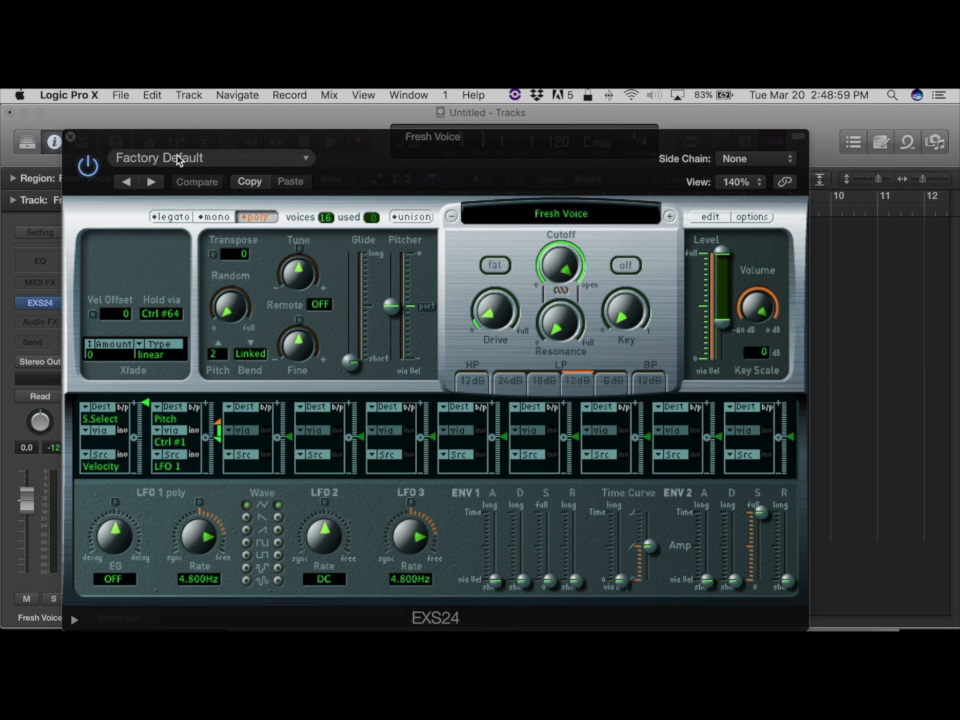
click(70, 140)
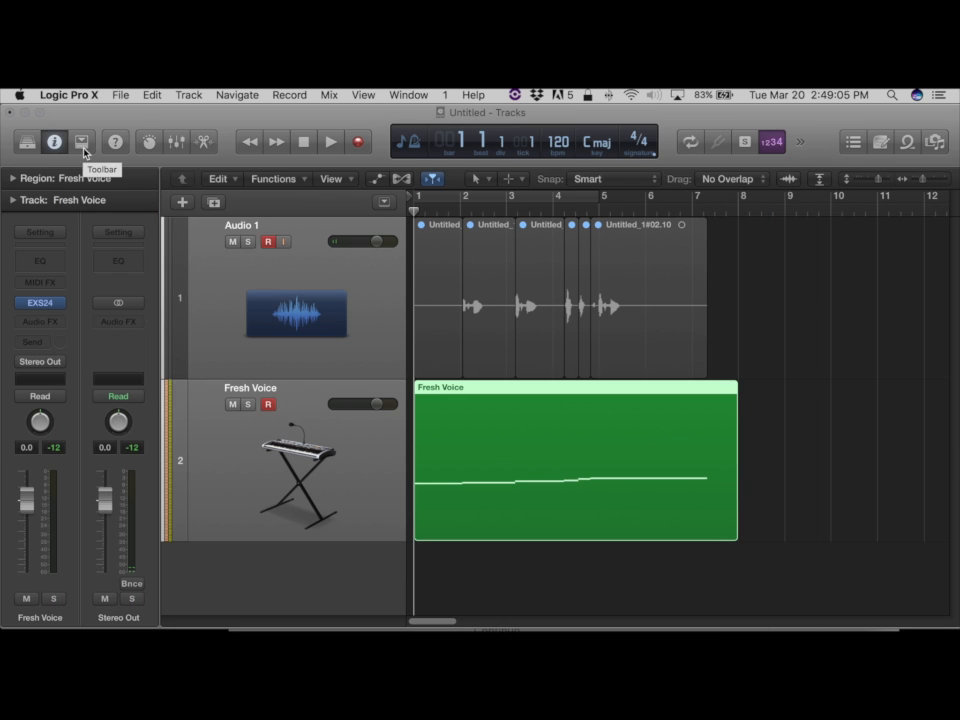
Open the Step Input Keyboard
key(alt+super+k)
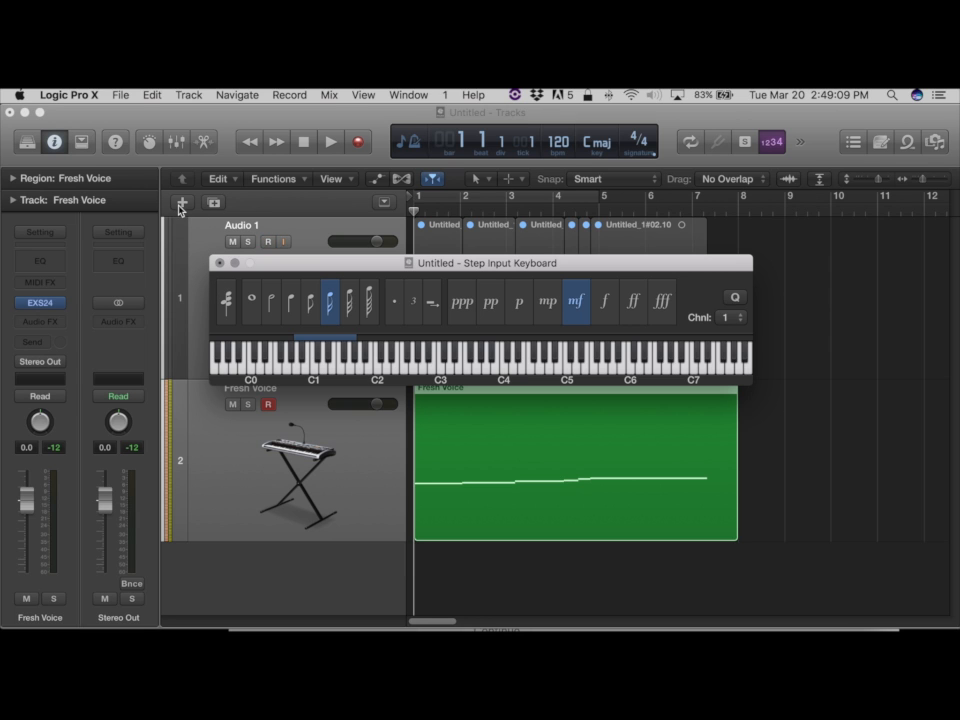
click(214, 206)
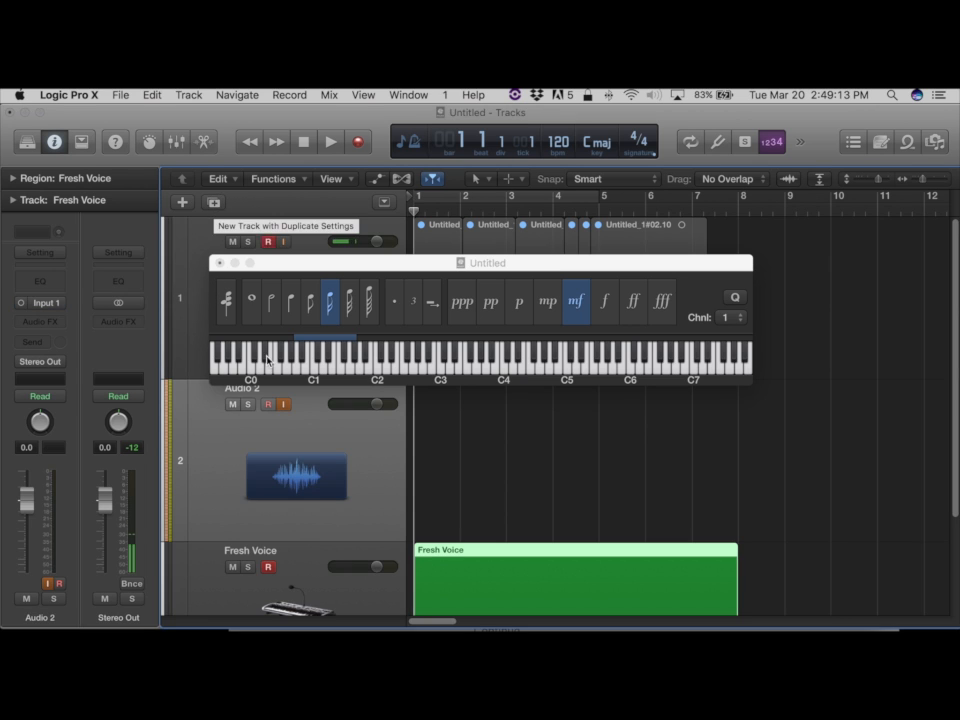
click(311, 587)
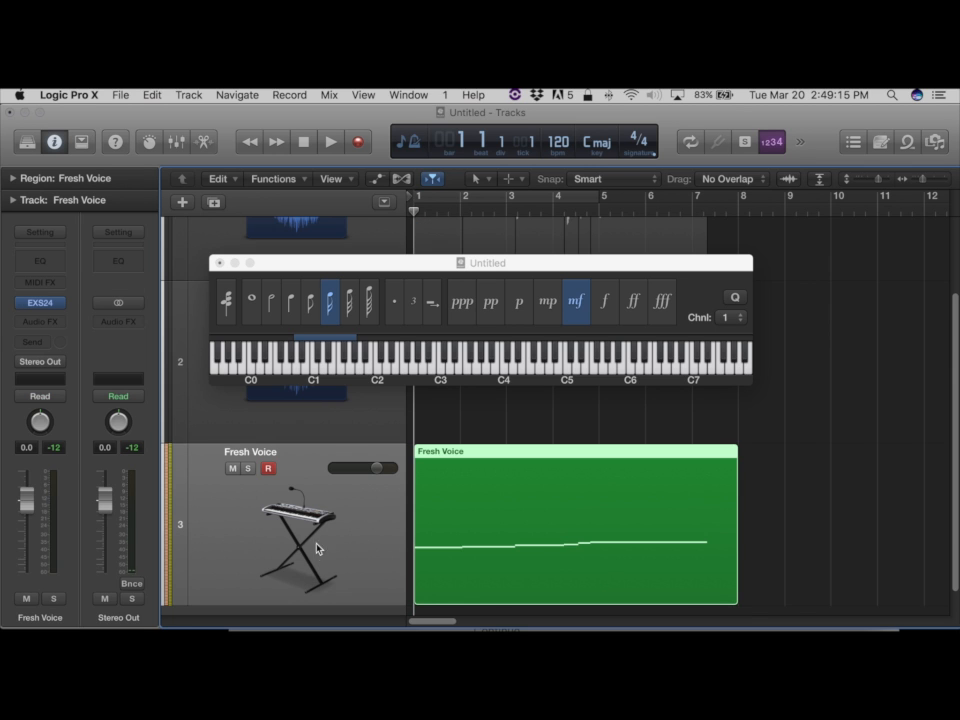
click(284, 435)
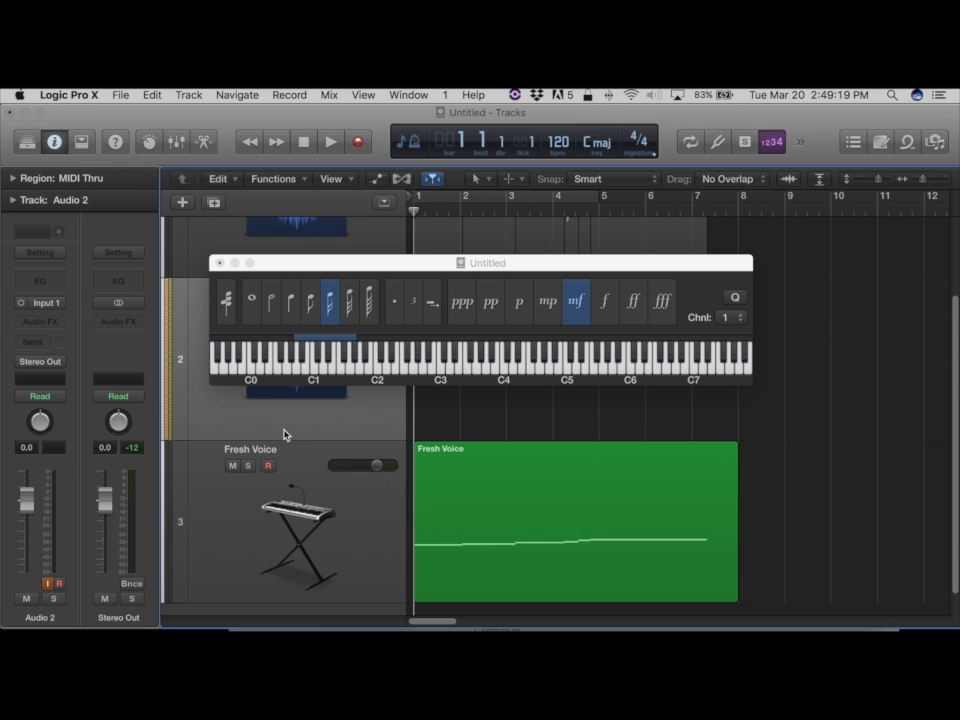
key(super+BackSpace)
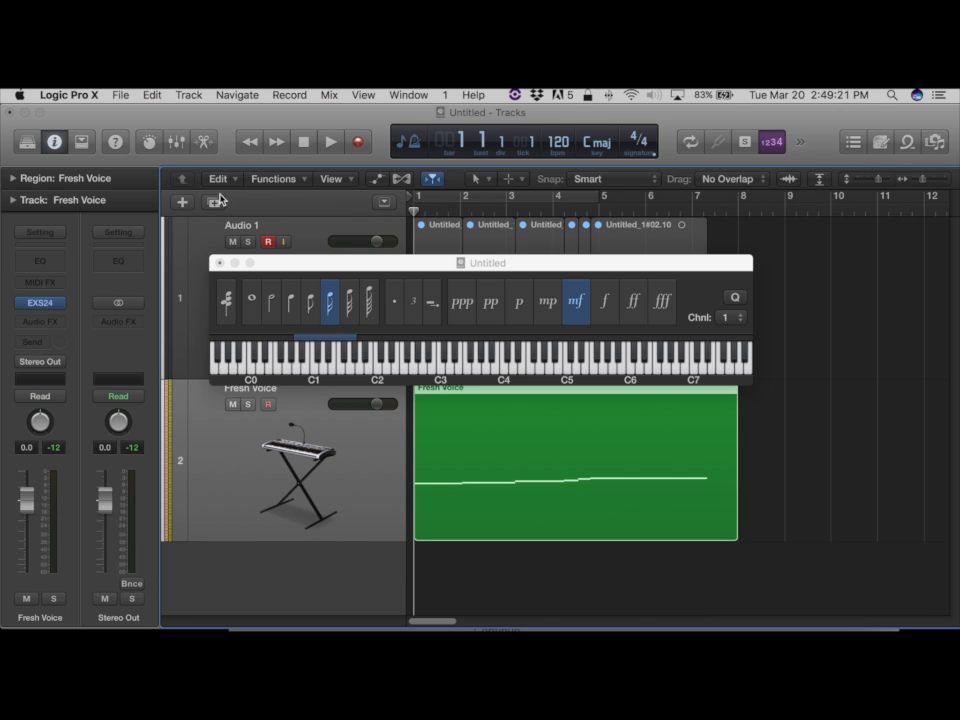
Create a new track with the Fresh Voice track's settings and play C2 on the Step Input Keyboard
click(213, 203)
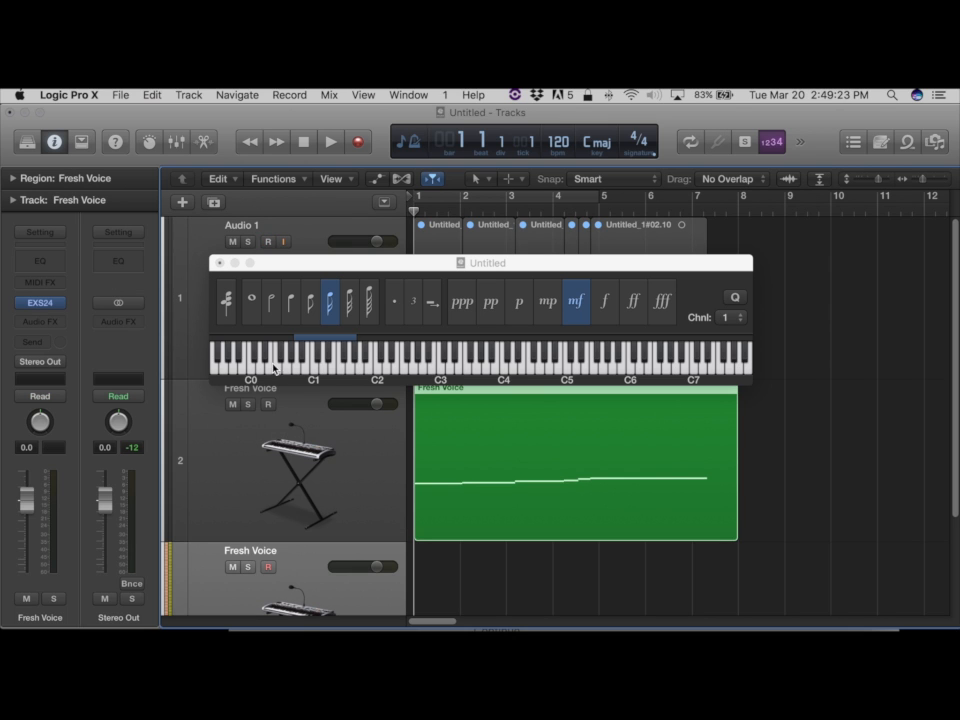
click(374, 366)
click(374, 366)
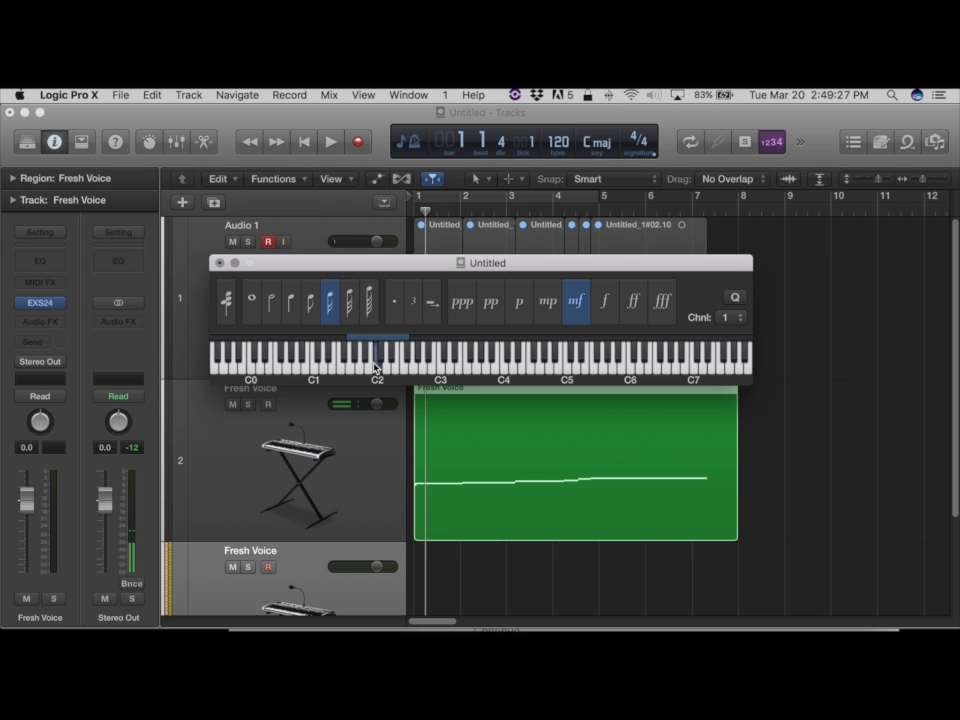
scroll(330, 540, down, 2)
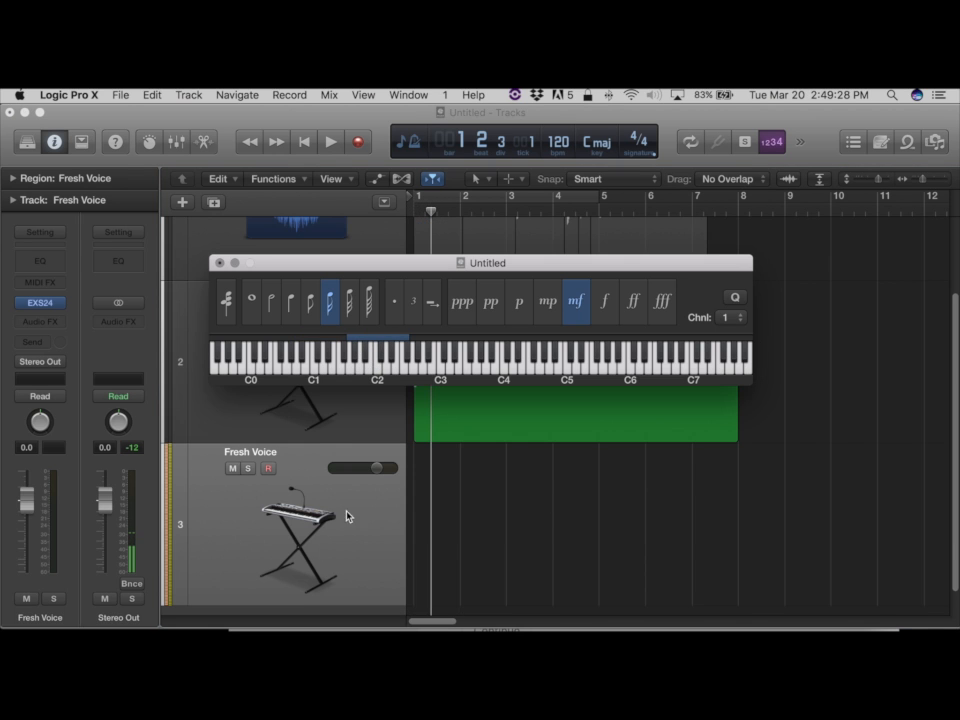
Step-enter a run of mf sixteenth notes around C2 on track 3 with the Step Input Keyboard, then close the keyboard
click(347, 514)
click(388, 366)
click(389, 369)
click(389, 369)
click(400, 371)
click(400, 371)
mouse_move(400, 370)
mouse_down()
mouse_move(418, 371)
mouse_move(378, 374)
mouse_move(399, 369)
mouse_move(388, 368)
mouse_up()
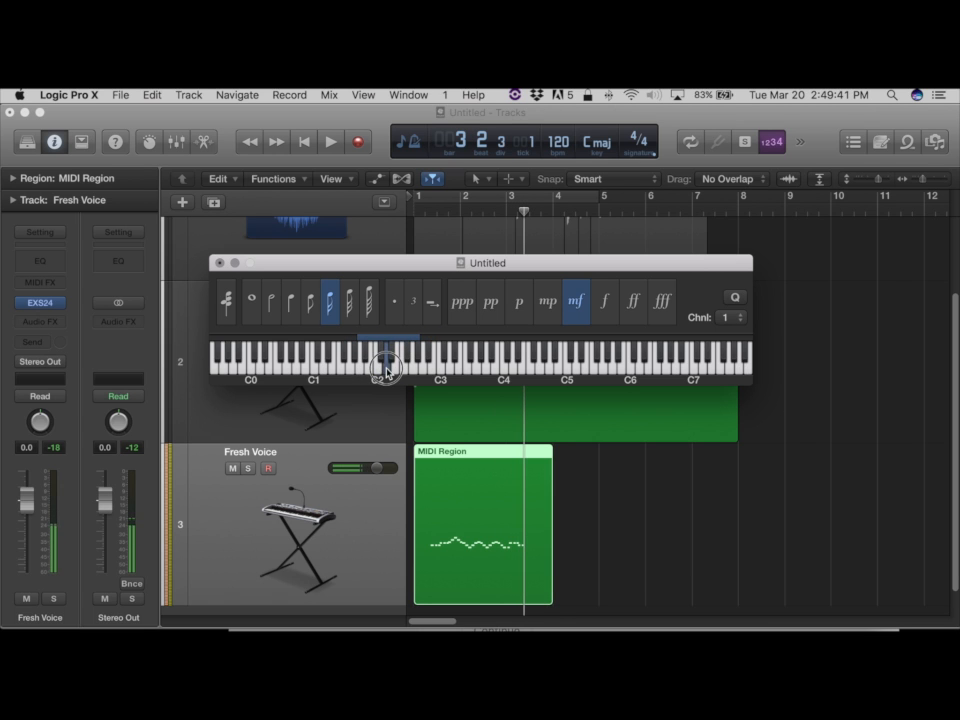
click(220, 263)
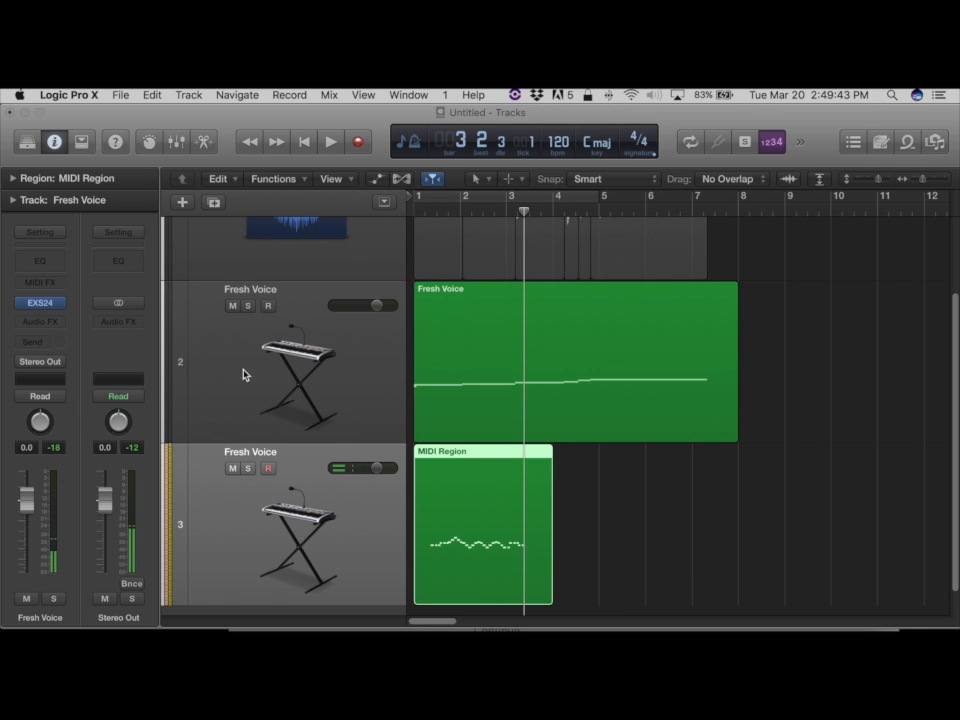
Mute track 2 and play the new MIDI region on track 3 from bar 1, stopping after bar 4 begins
drag(523, 212, 356, 218)
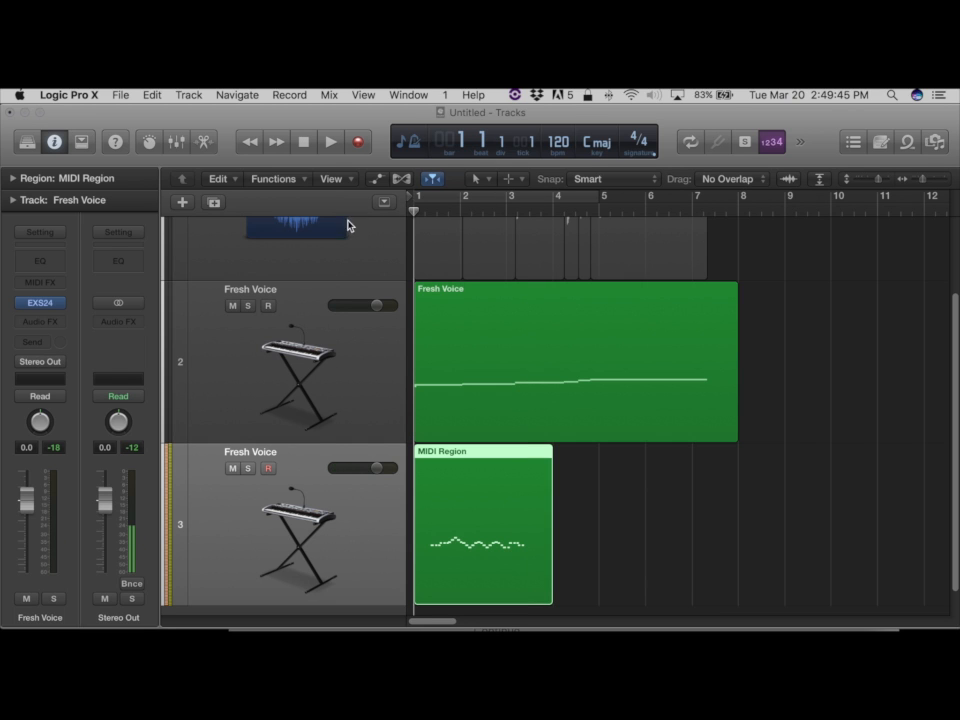
click(233, 306)
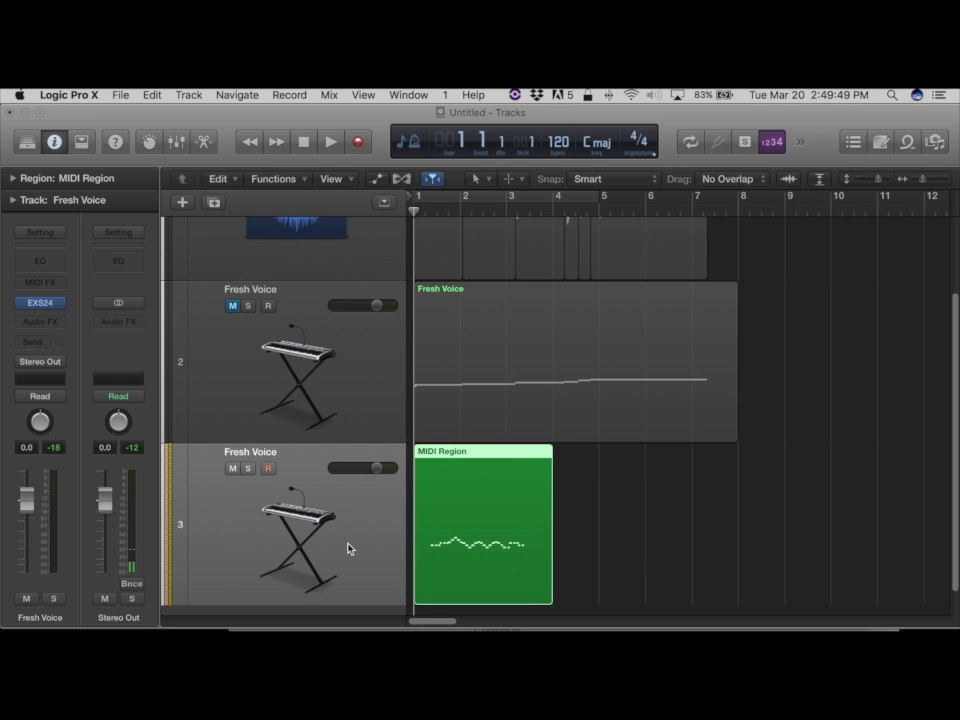
key(space)
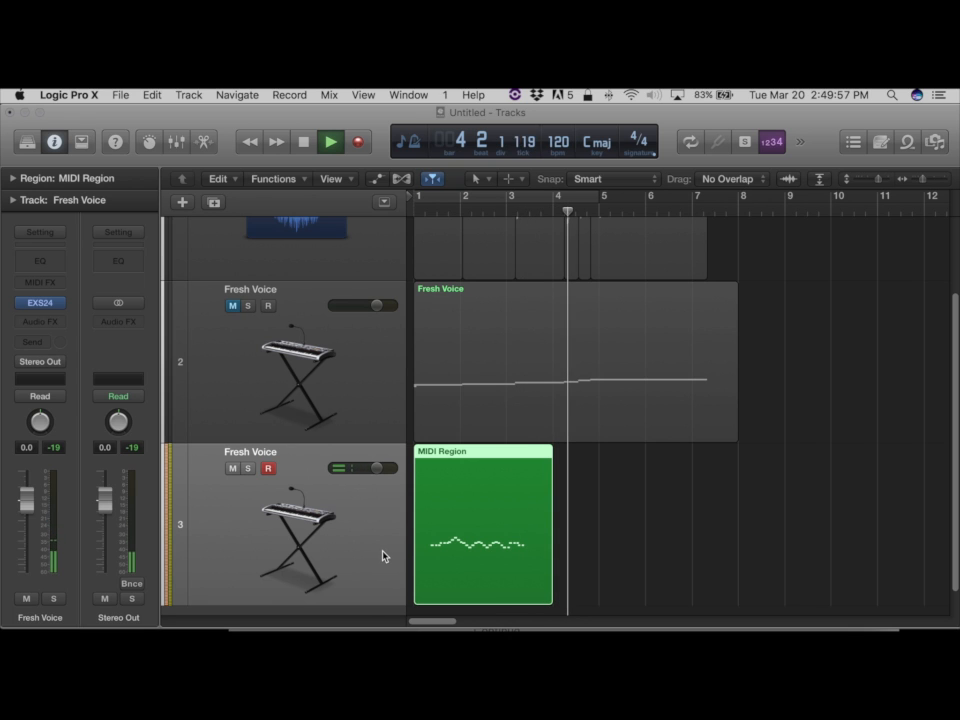
key(space)
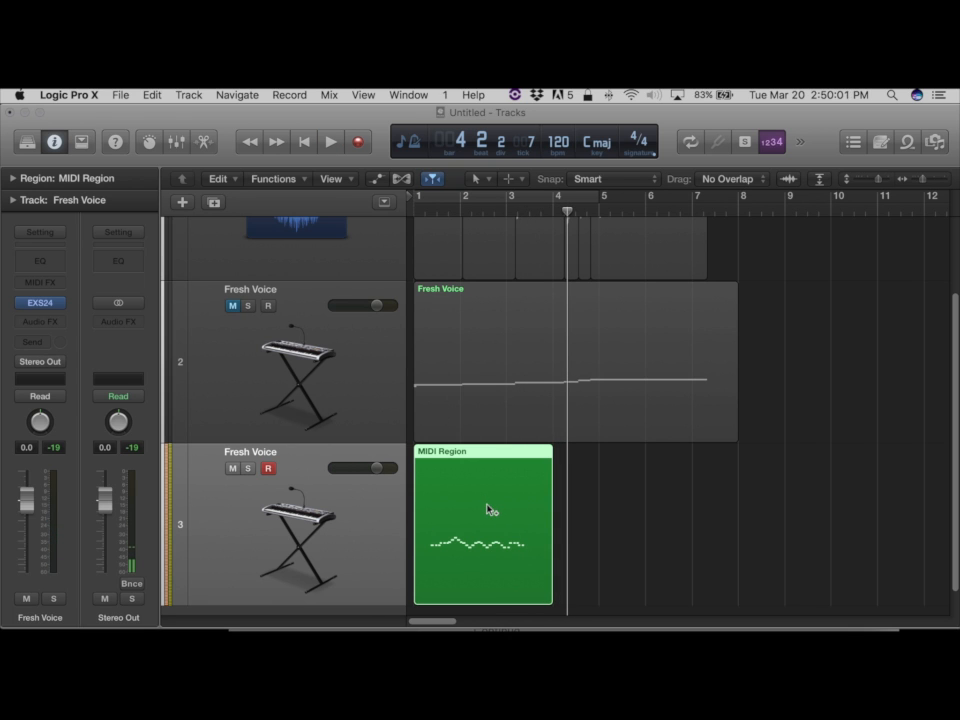
Add a second run of mf sixteenth notes on track 3 from bar 4 with the Step Input Keyboard, then close it
key(alt+super+k)
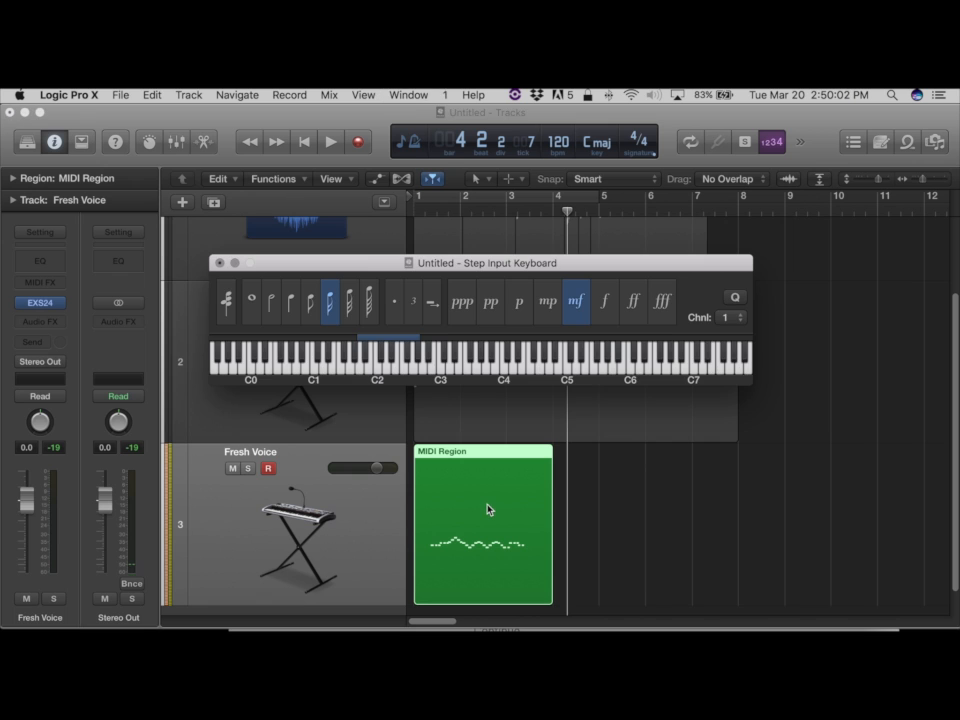
click(371, 366)
click(377, 365)
click(380, 371)
click(388, 369)
click(388, 369)
click(392, 371)
click(392, 371)
click(382, 366)
click(372, 362)
click(389, 367)
click(406, 370)
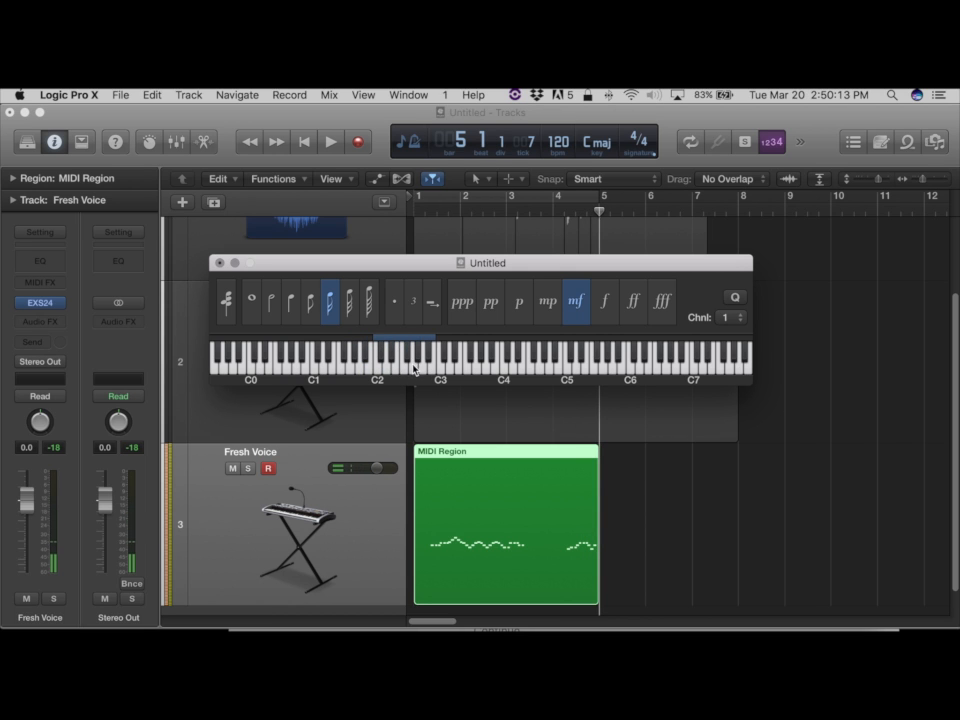
click(412, 368)
click(411, 366)
click(404, 367)
click(393, 369)
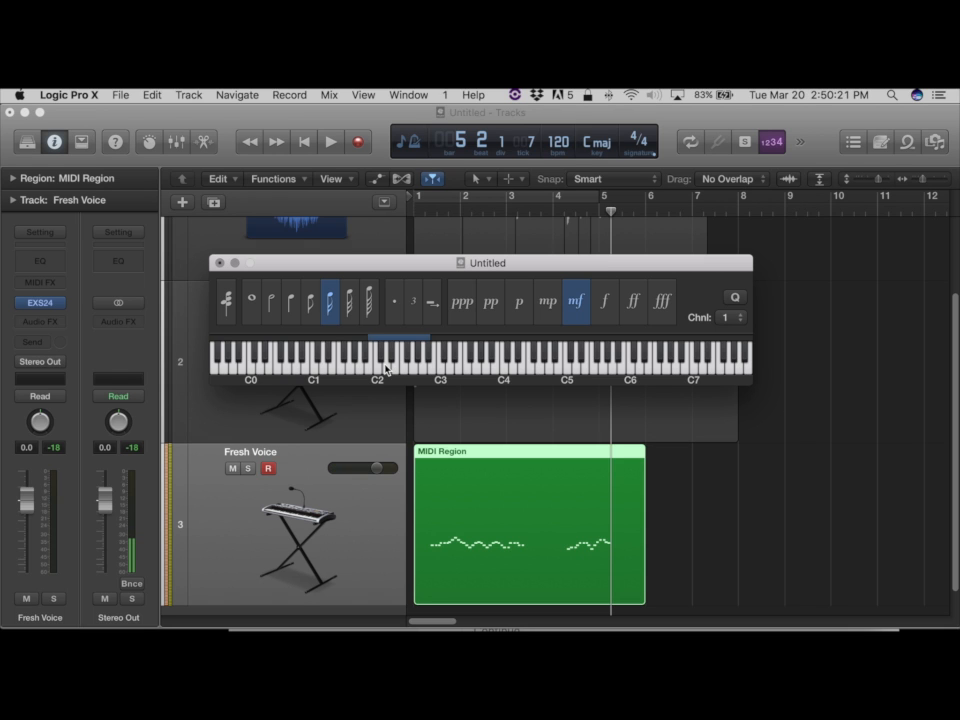
key(alt+super+k)
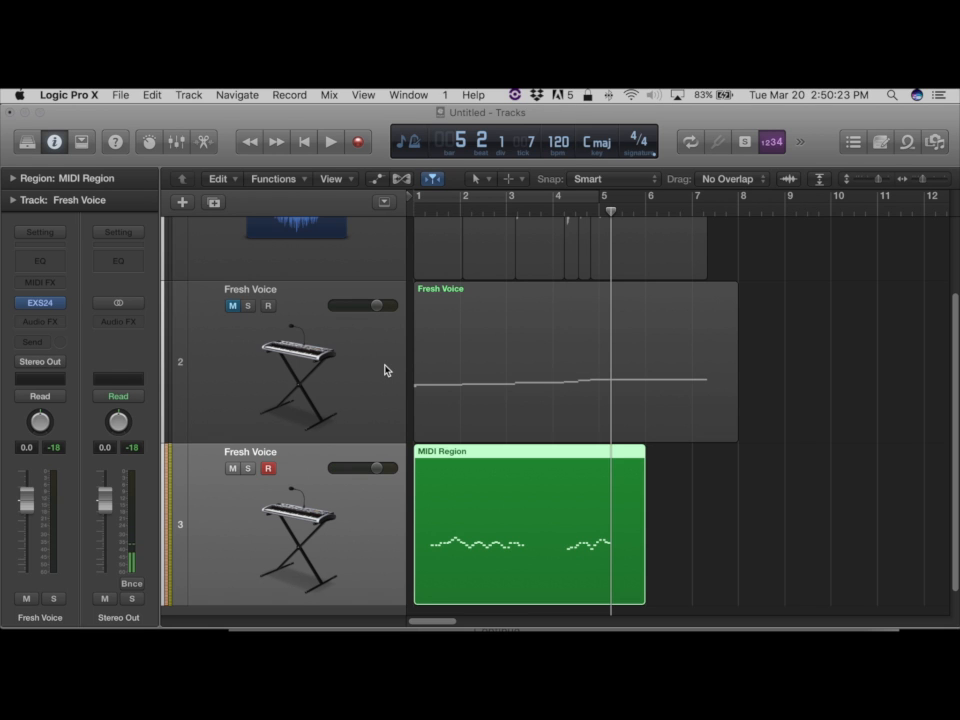
Show Musical Typing, try the E2 and F2 notes, and move its window clear of the inspector
click(355, 97)
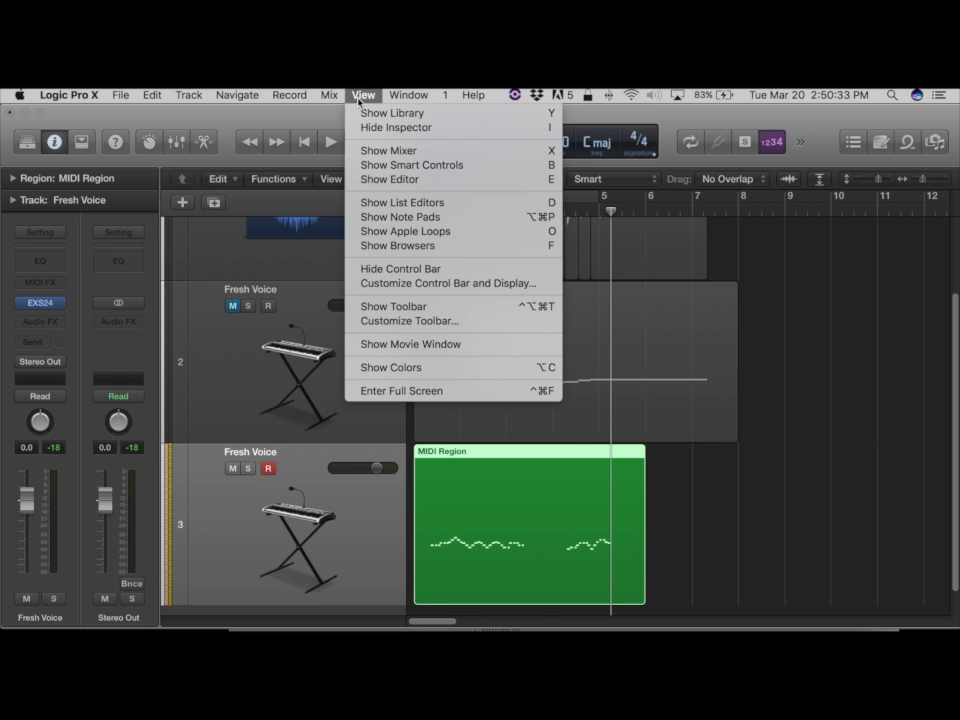
mouse_move(406, 95)
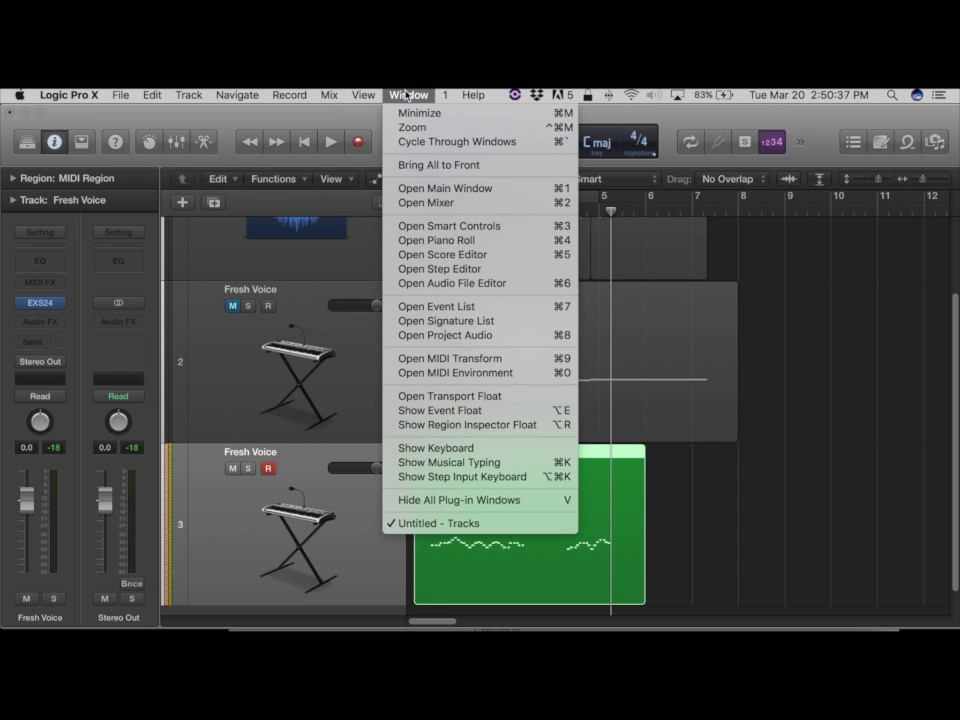
click(457, 463)
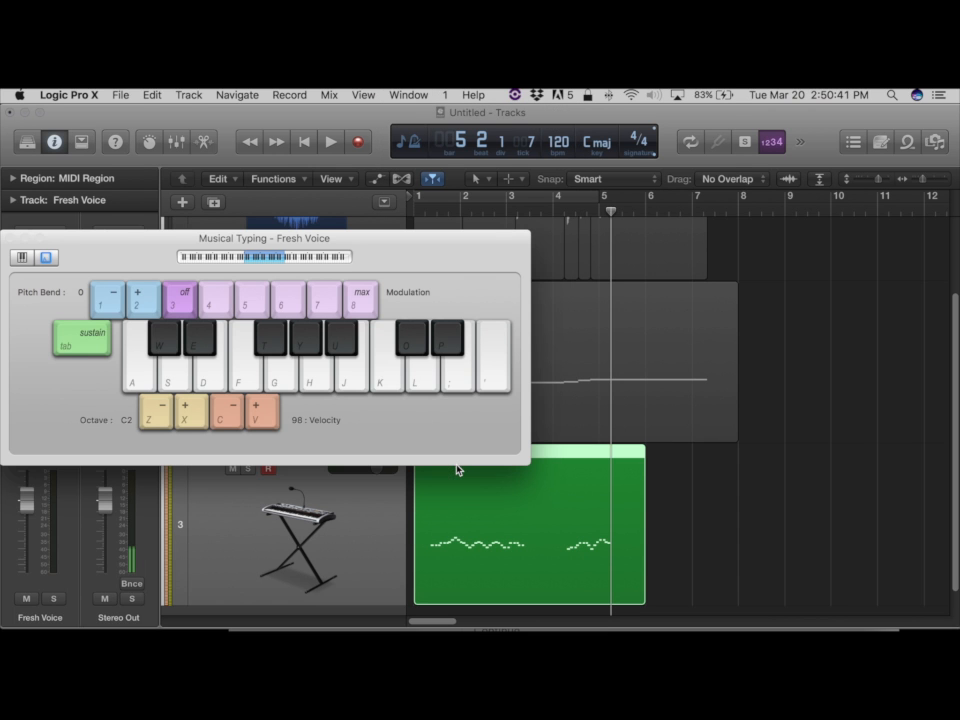
click(214, 378)
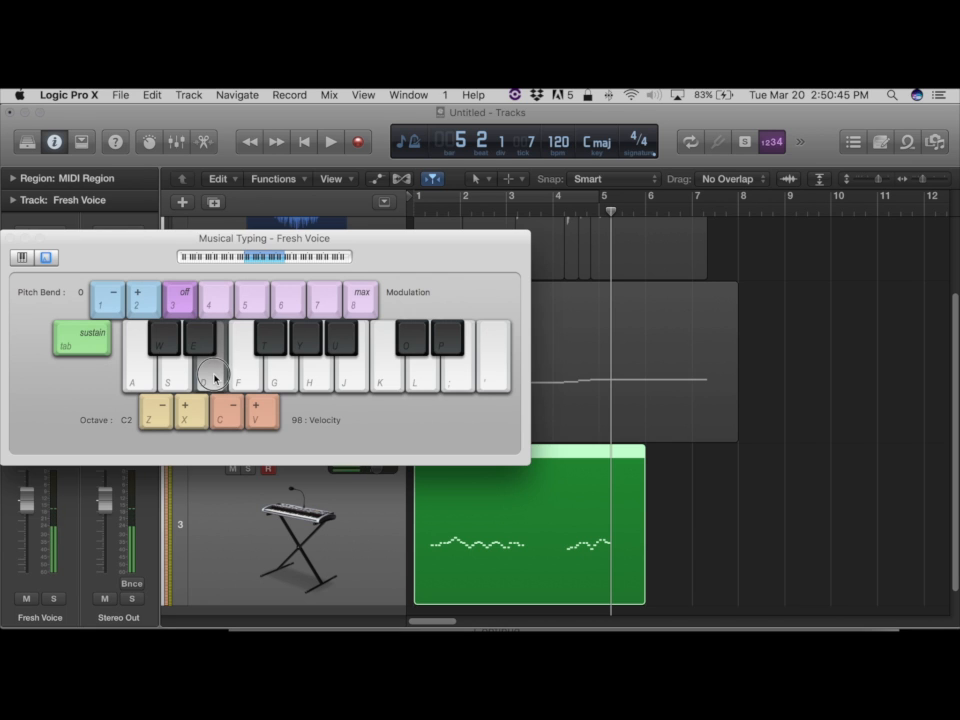
click(242, 379)
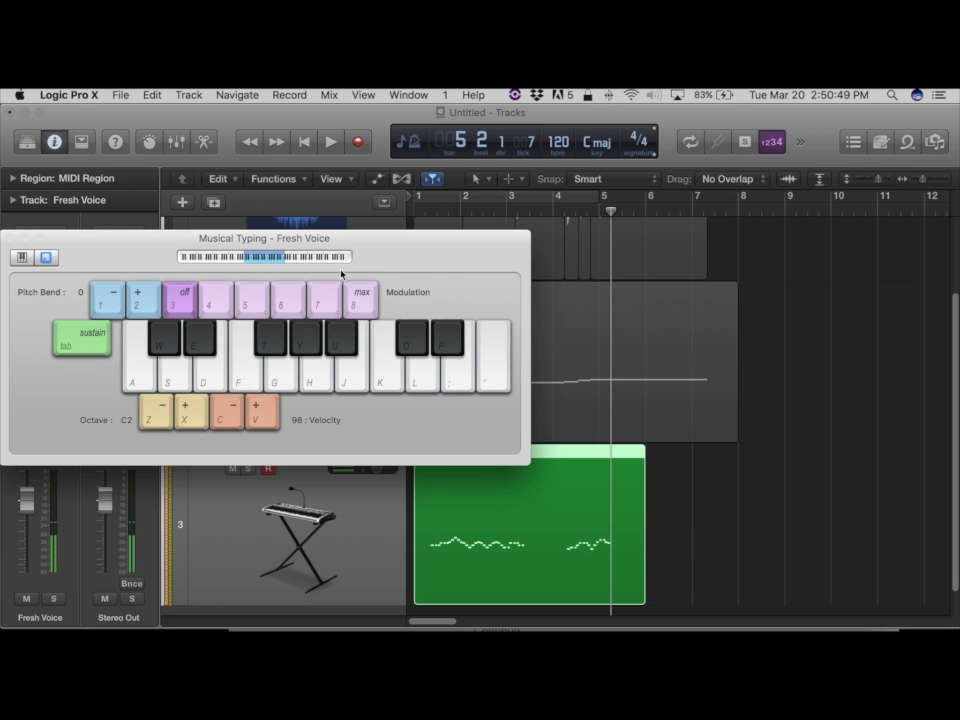
drag(380, 257, 658, 243)
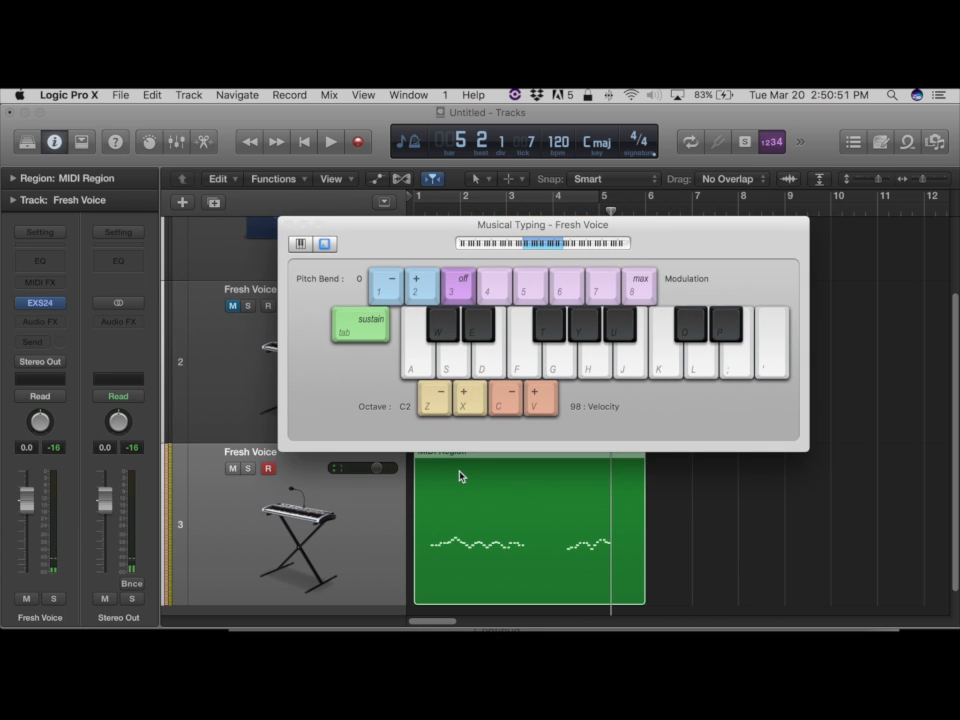
Create a fourth track with the same Fresh Voice settings, mute track 3, and select the new track with the playhead at bar 1
click(215, 205)
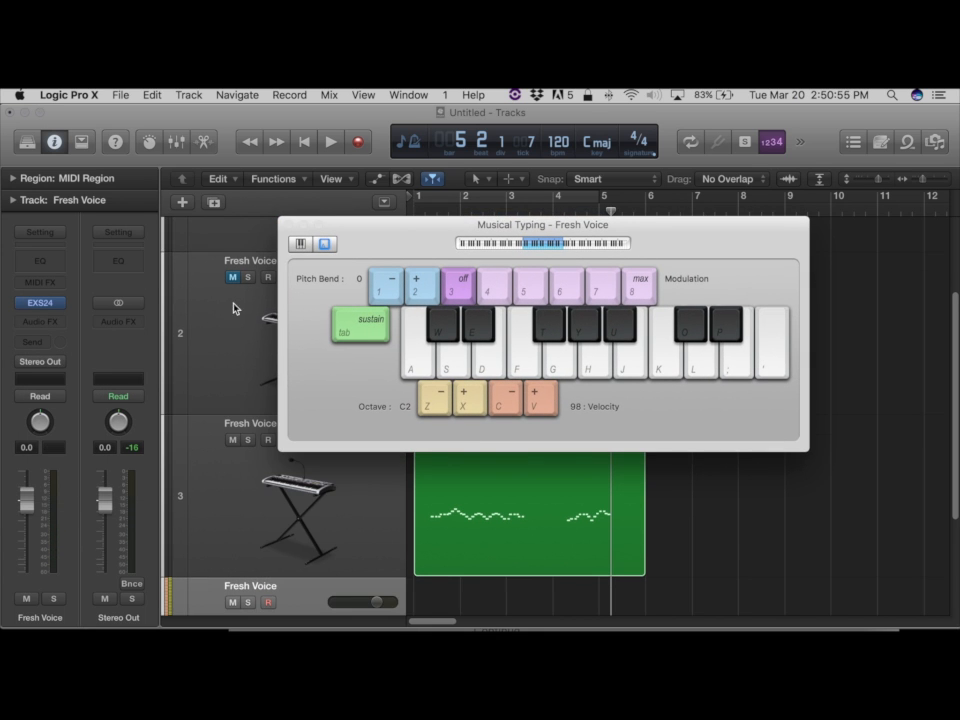
click(230, 478)
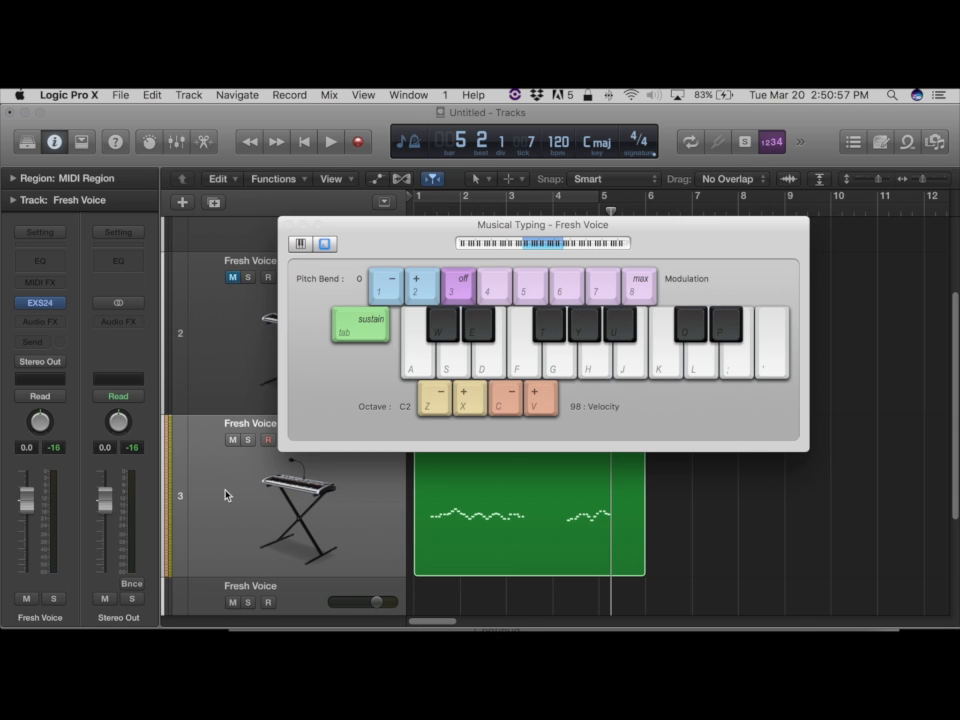
click(233, 441)
scroll(212, 516, down, 3)
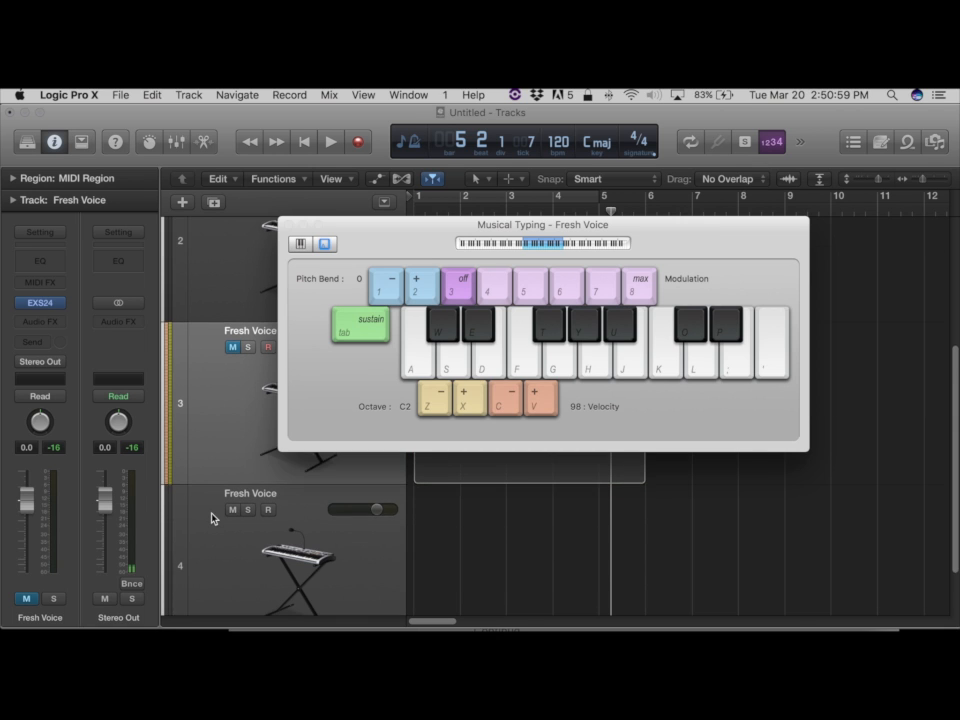
key(Return)
click(212, 519)
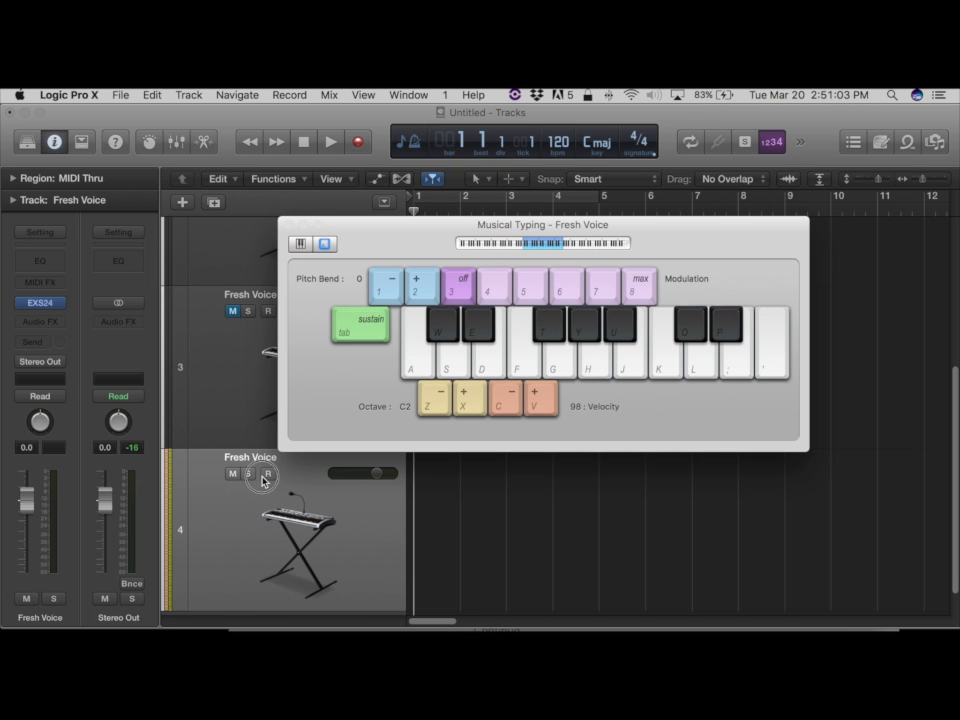
Record a melody of D2, E2 and F2 notes on track 4 from bar 1 using Musical Typing, then stop recording
click(362, 150)
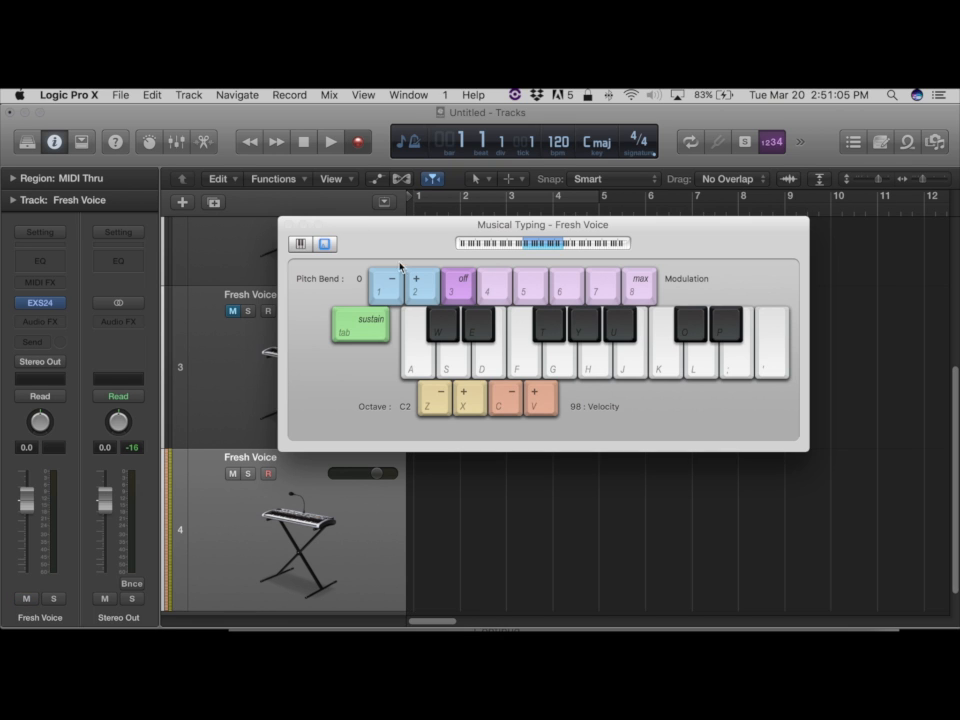
click(464, 373)
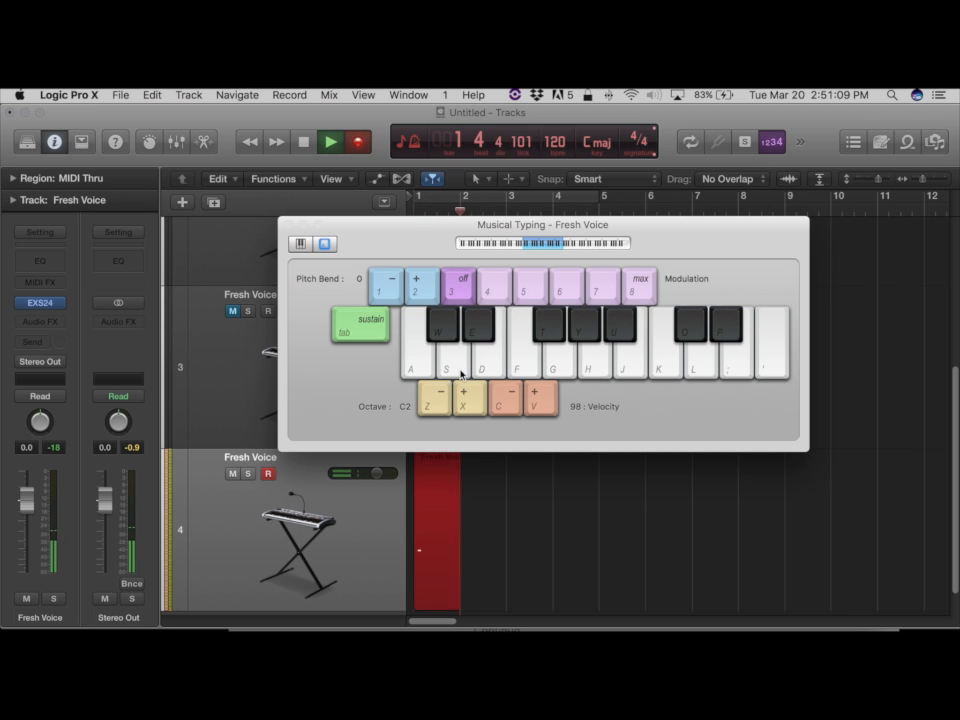
click(461, 373)
click(461, 373)
click(461, 373)
click(462, 374)
click(461, 373)
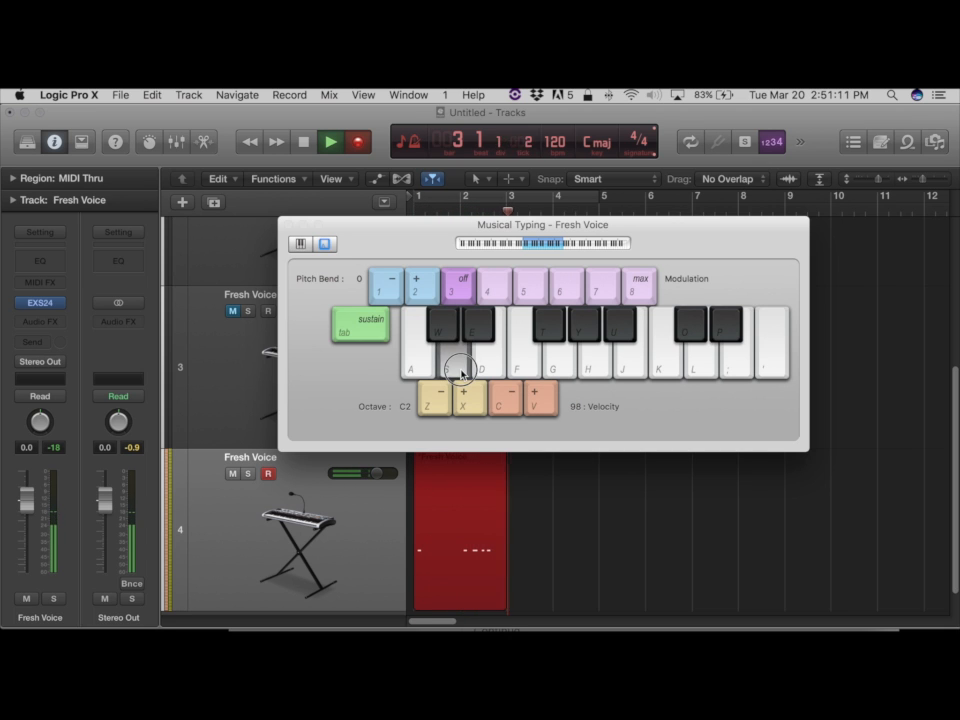
click(487, 371)
click(512, 367)
click(514, 366)
click(484, 366)
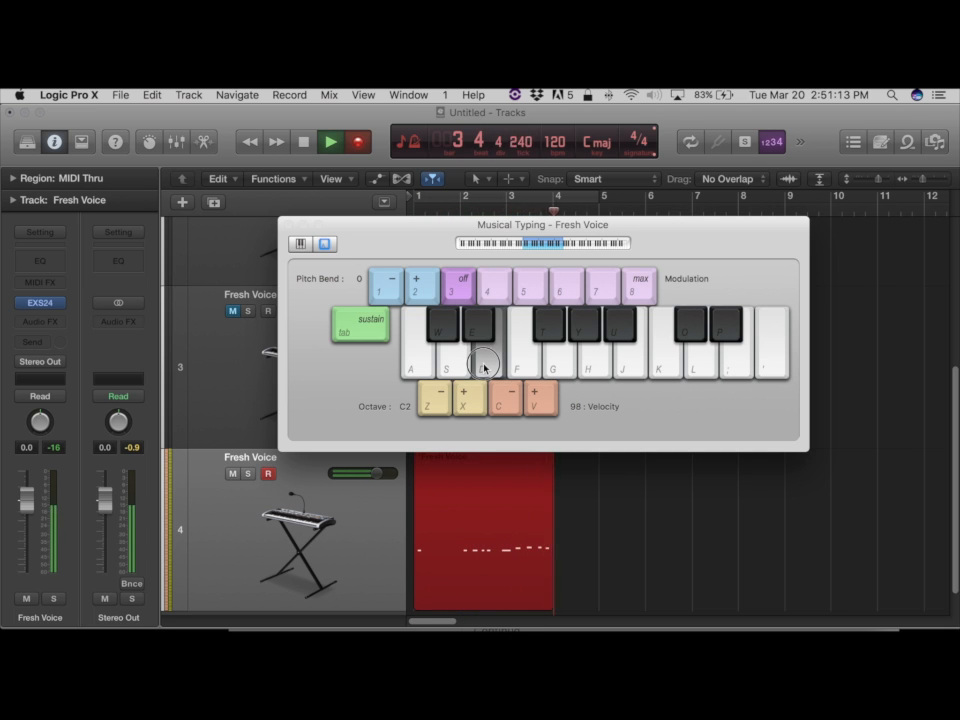
click(452, 364)
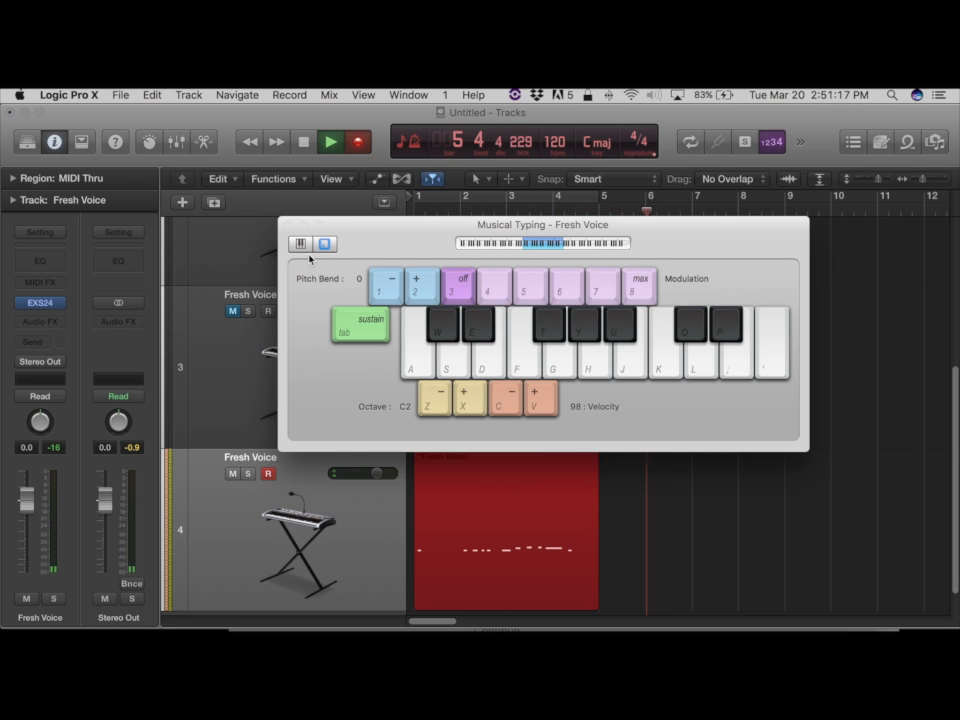
key(space)
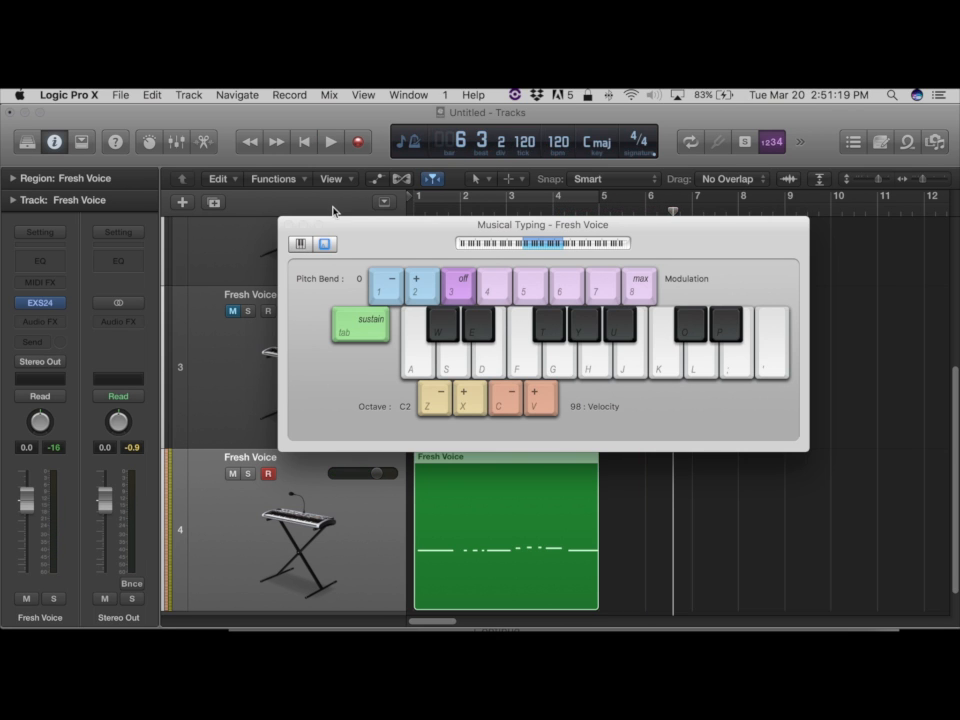
Hide the Musical Typing window
key(alt+super+k)
key(alt+super+k)
click(418, 98)
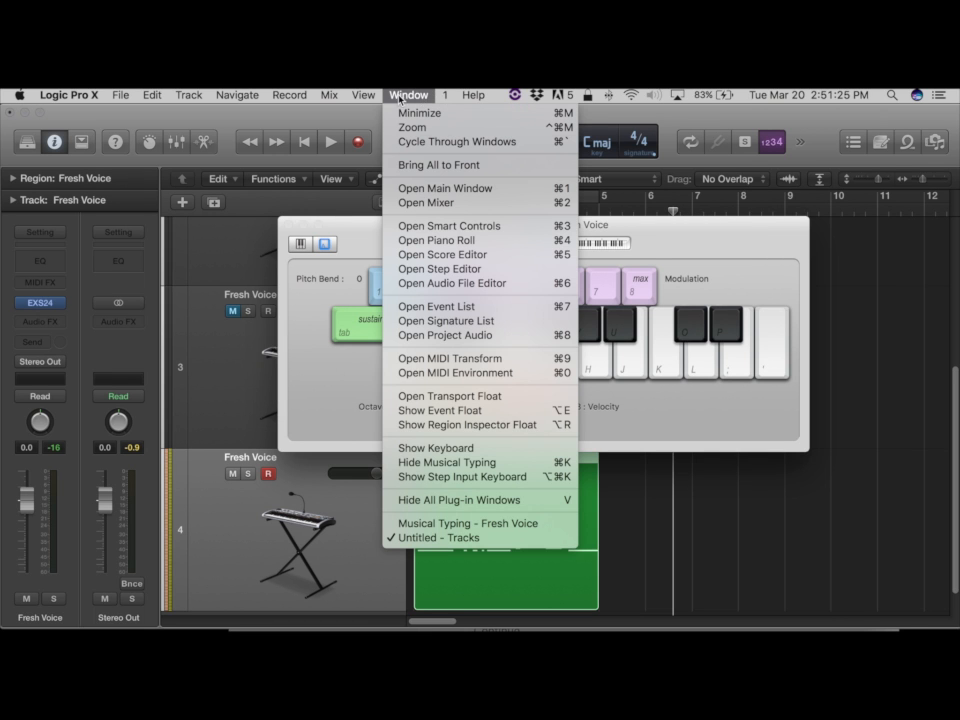
mouse_move(370, 93)
mouse_move(402, 98)
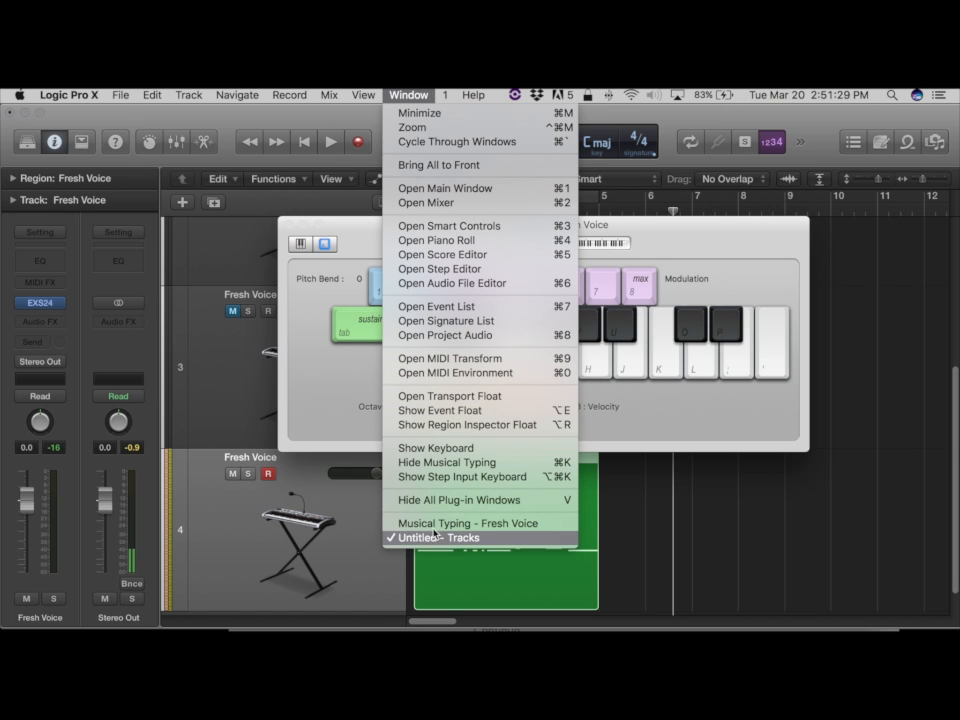
click(434, 464)
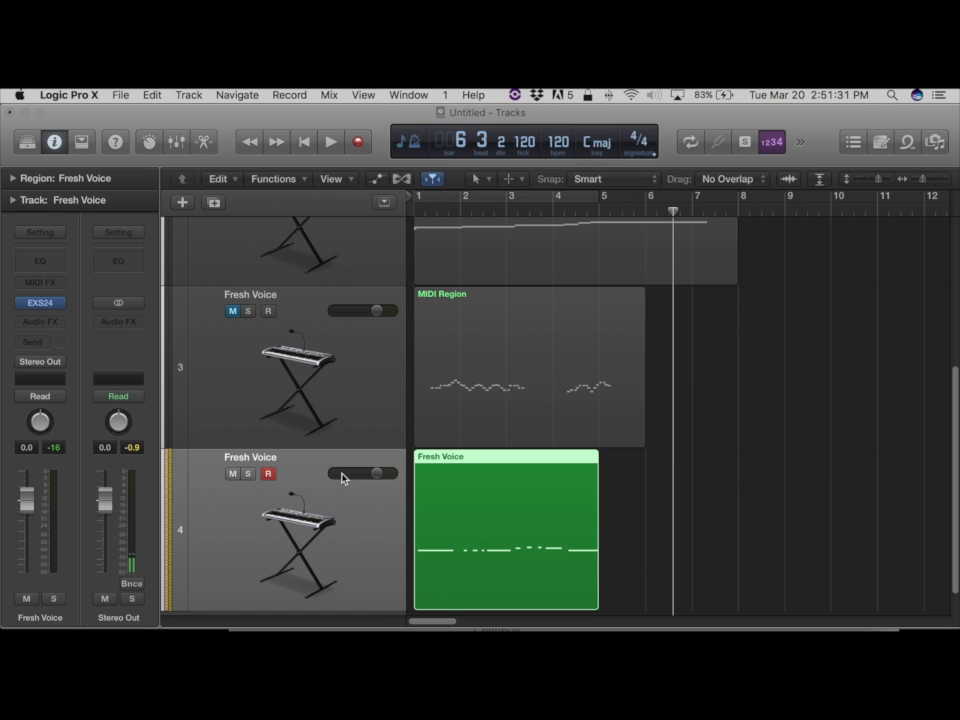
Play track 4 from bar 1, turn on cycle mode for bars 1 to 5, and unmute track 3
key(Return)
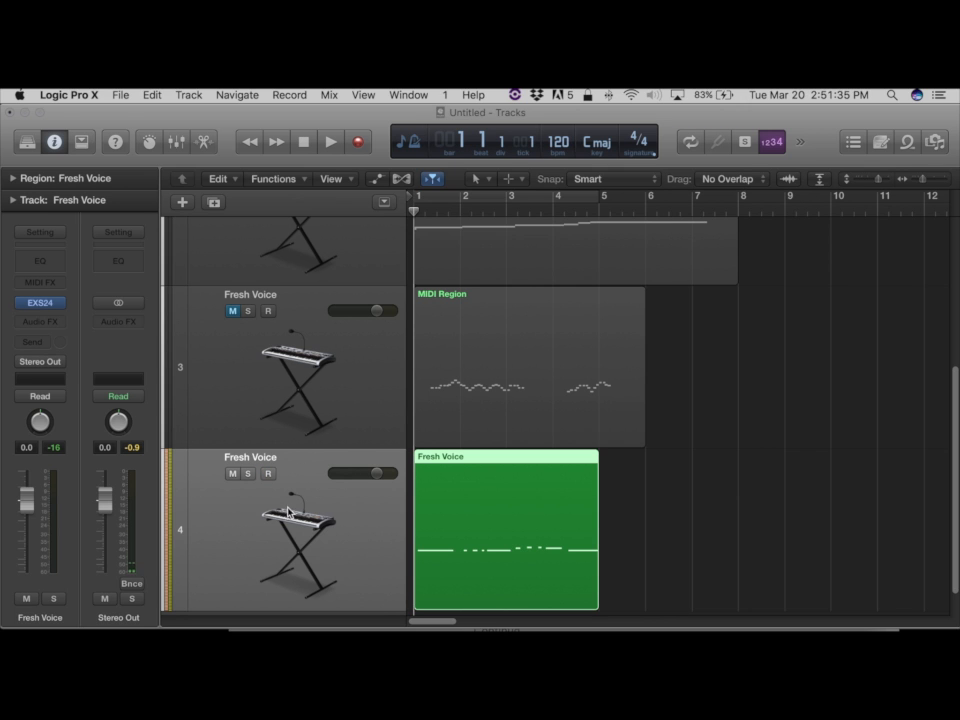
key(space)
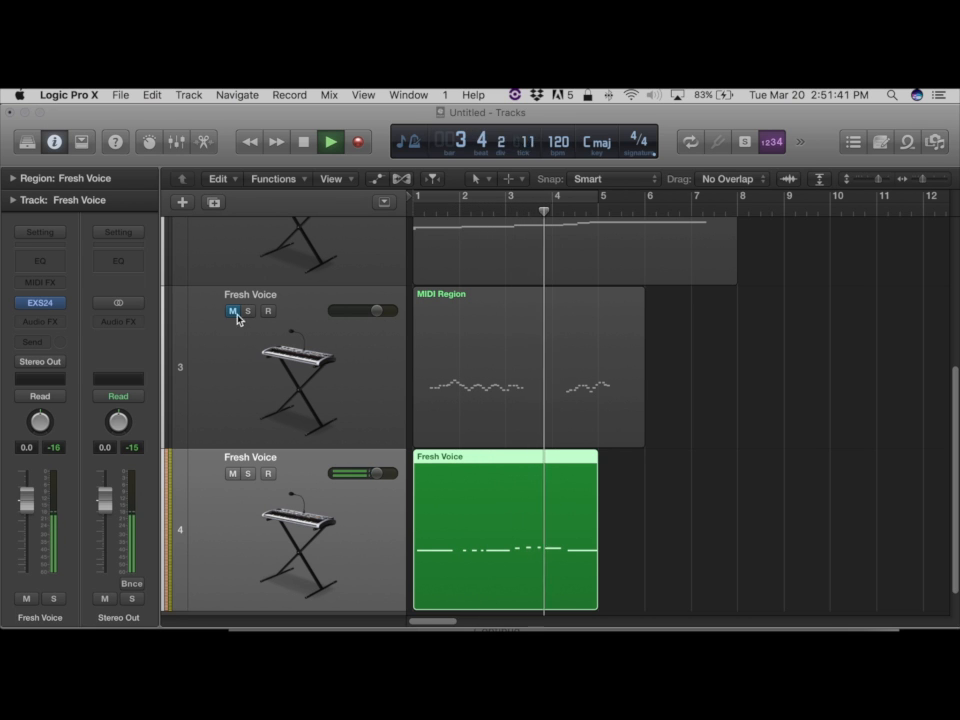
key(c)
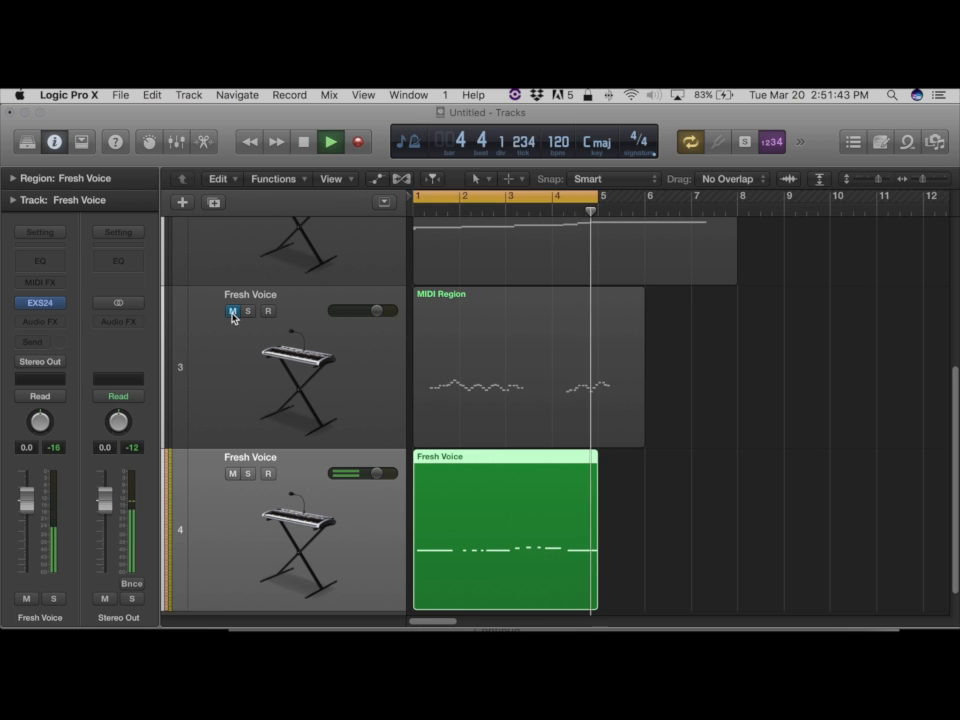
click(233, 312)
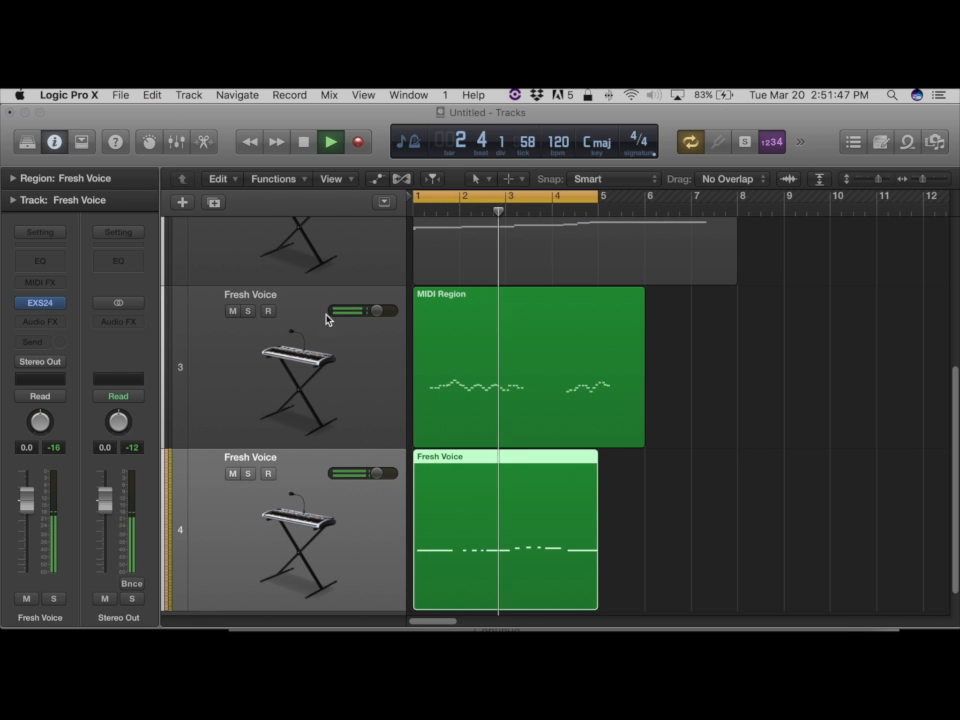
Lower track 3's volume to about a third of its slider range during playback, then stop playback
drag(376, 312, 266, 331)
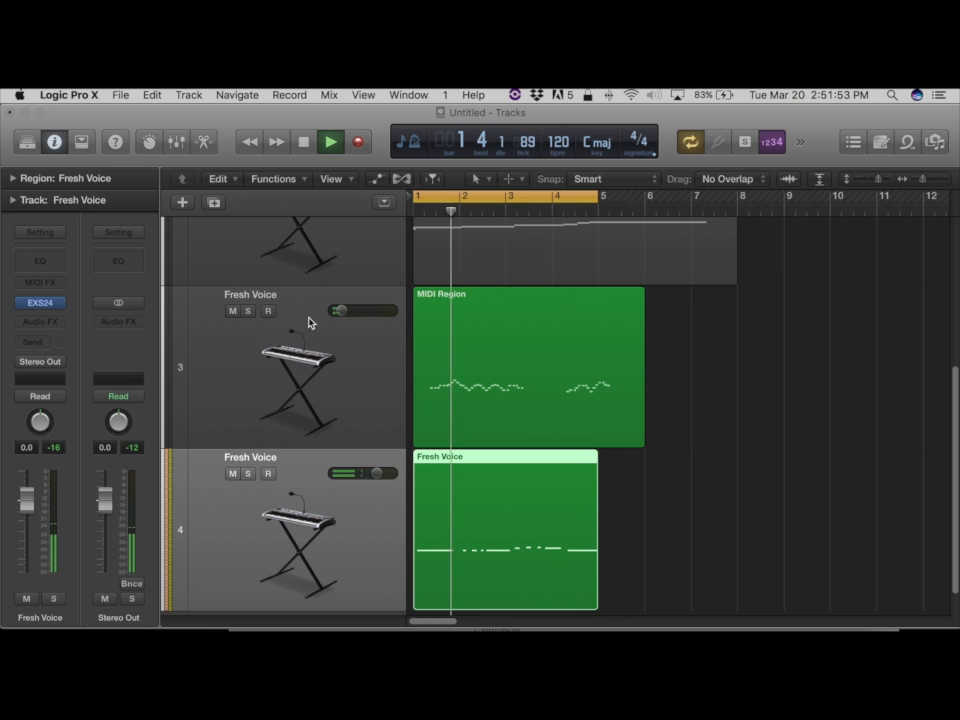
mouse_move(336, 313)
mouse_down()
mouse_move(371, 313)
mouse_move(353, 313)
mouse_up()
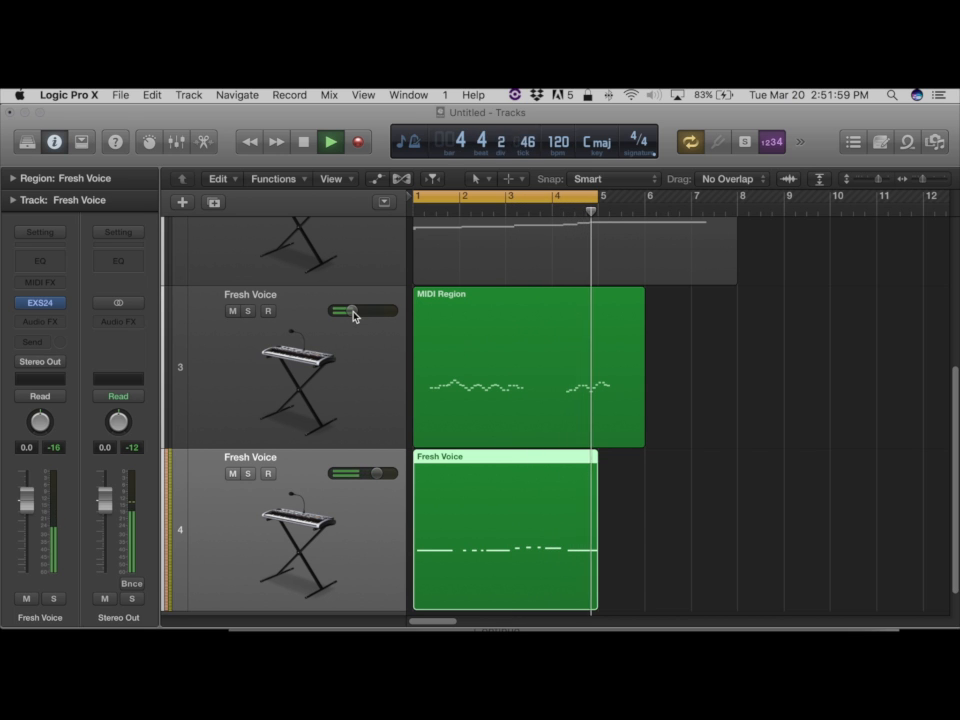
click(304, 143)
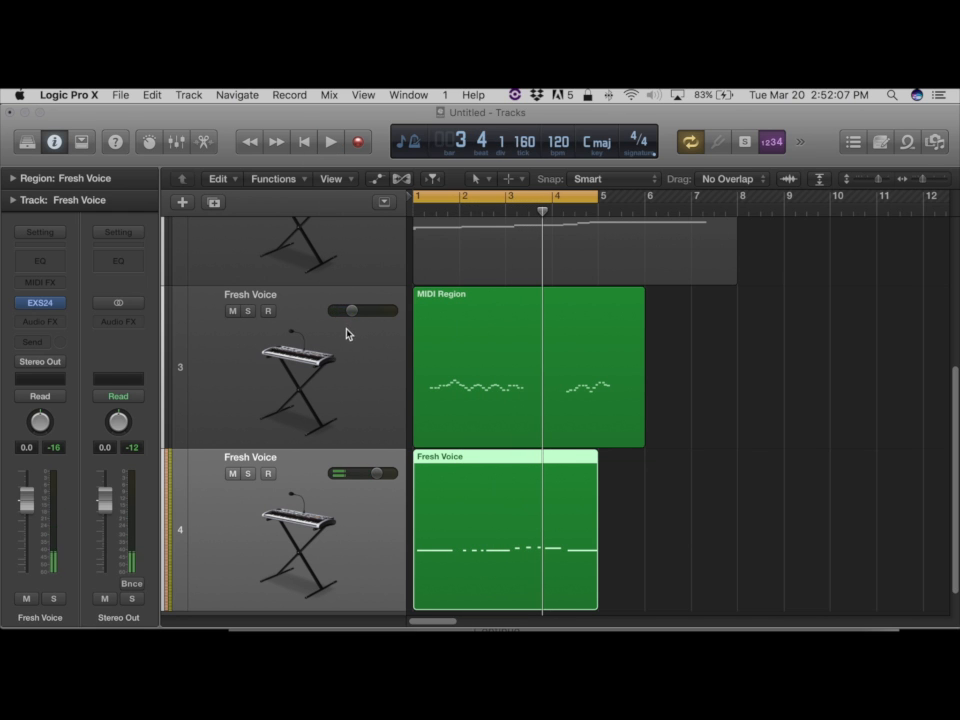